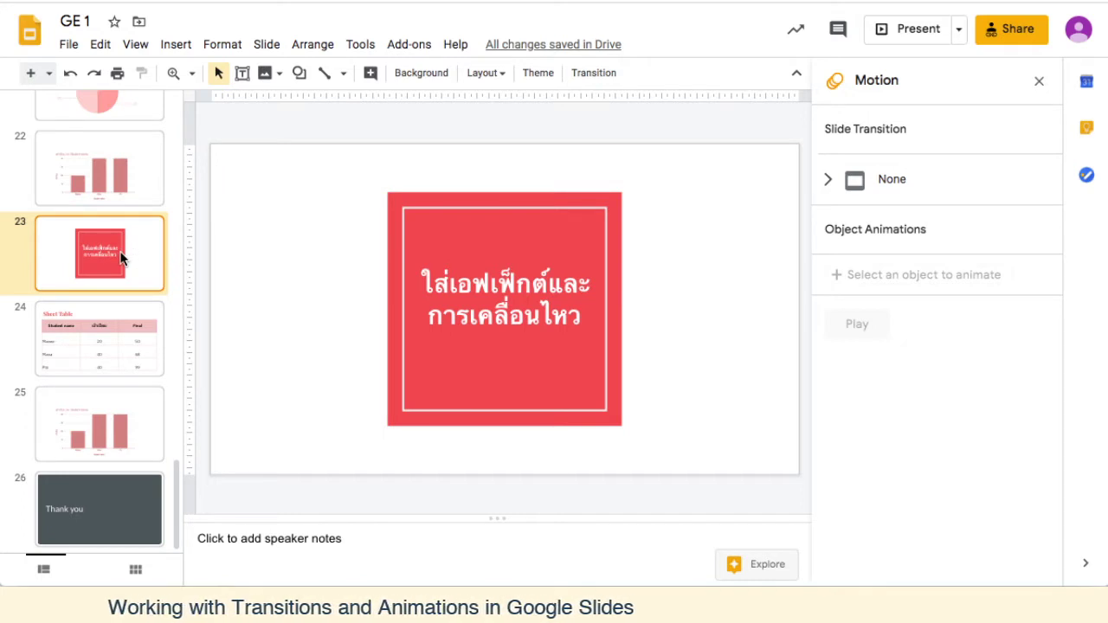
Switch back and forth between slide 23 and slide 24, ending on the Sheet Table slide
click(103, 334)
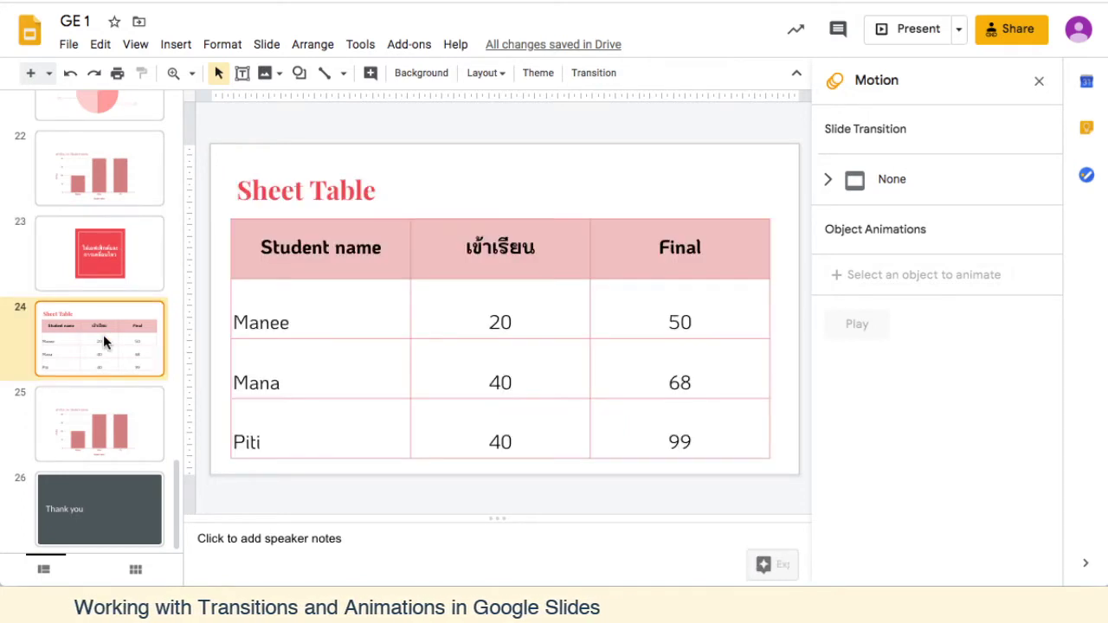
click(93, 429)
click(103, 249)
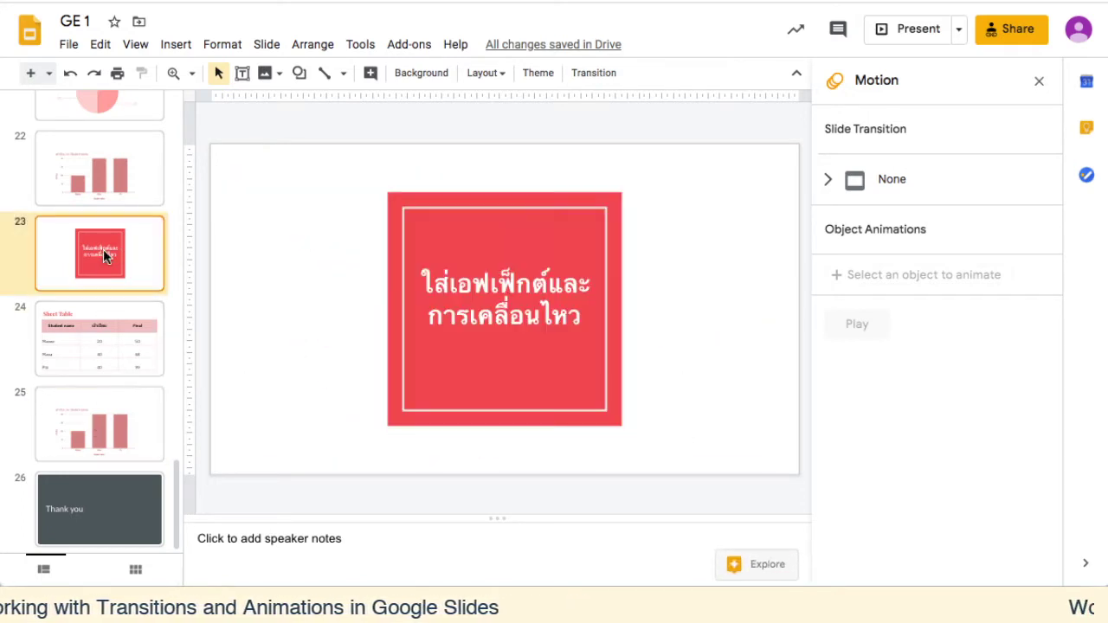
click(98, 342)
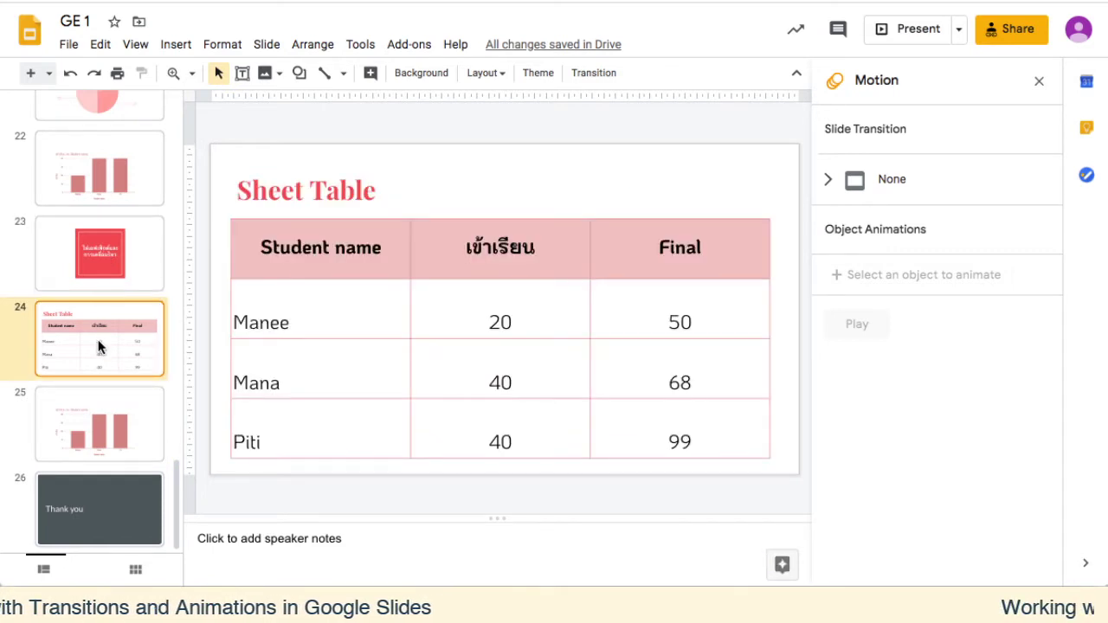
click(100, 255)
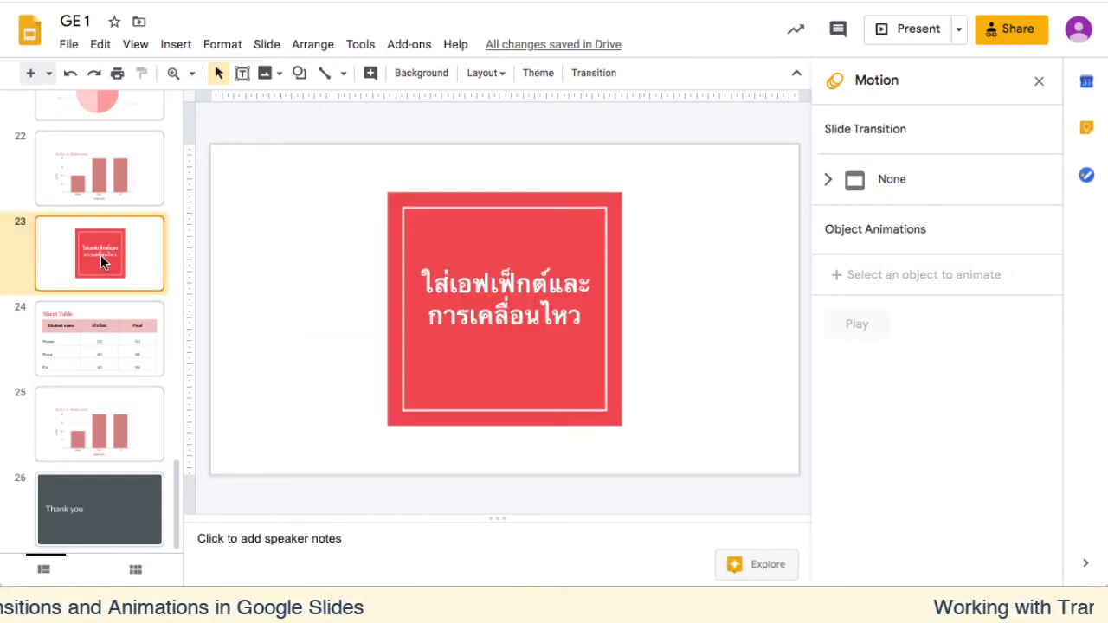
click(90, 336)
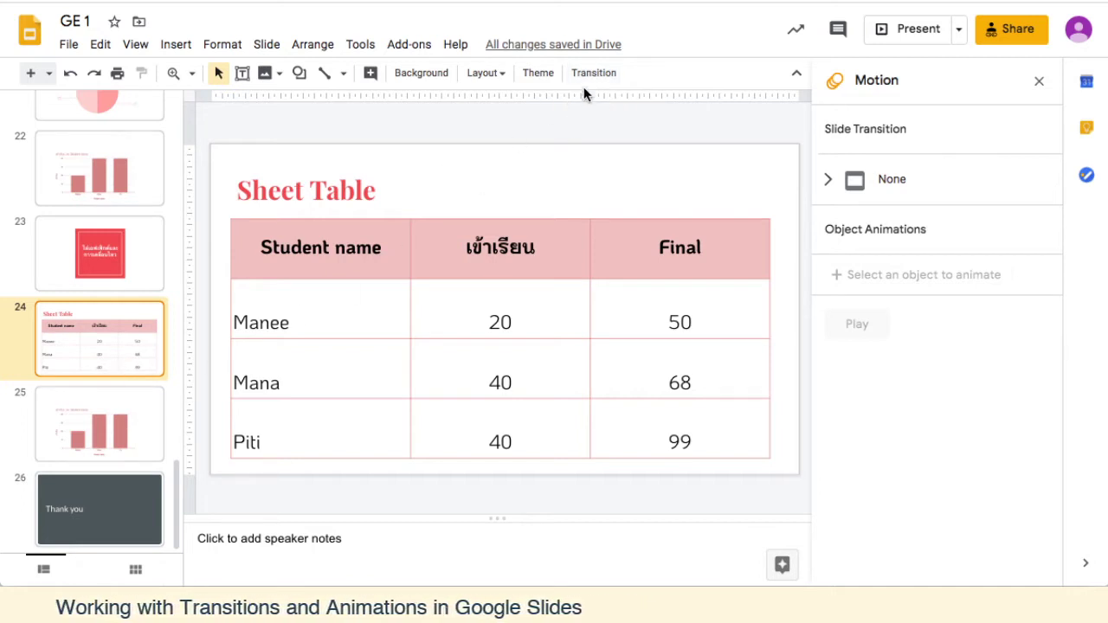
Give the slide a Dissolve transition slowed to about 4.2 seconds and preview it
click(594, 72)
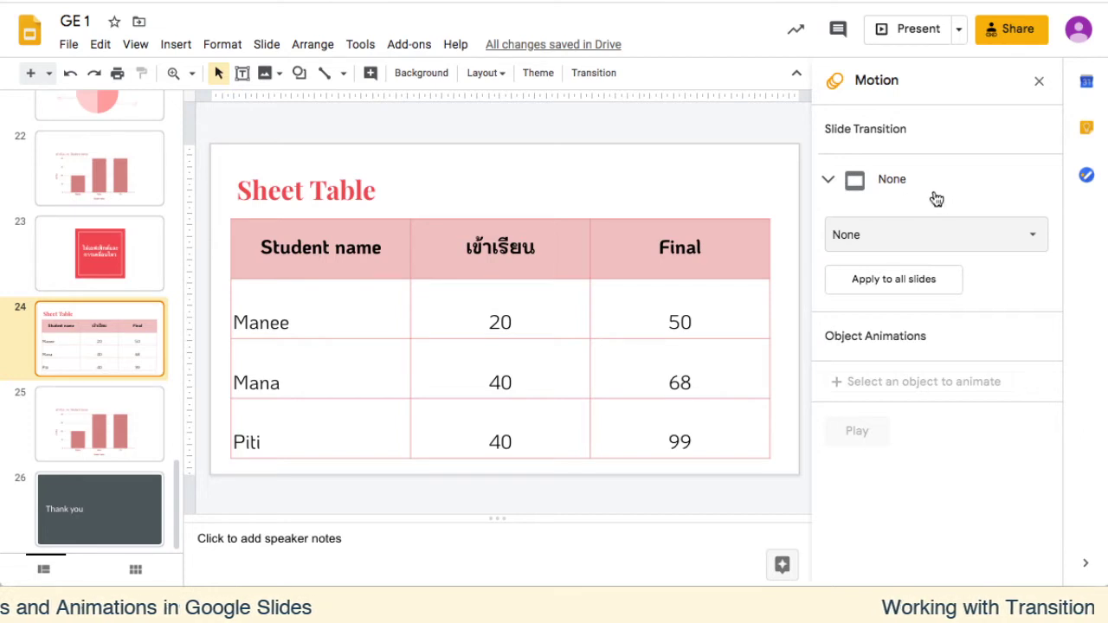
click(984, 239)
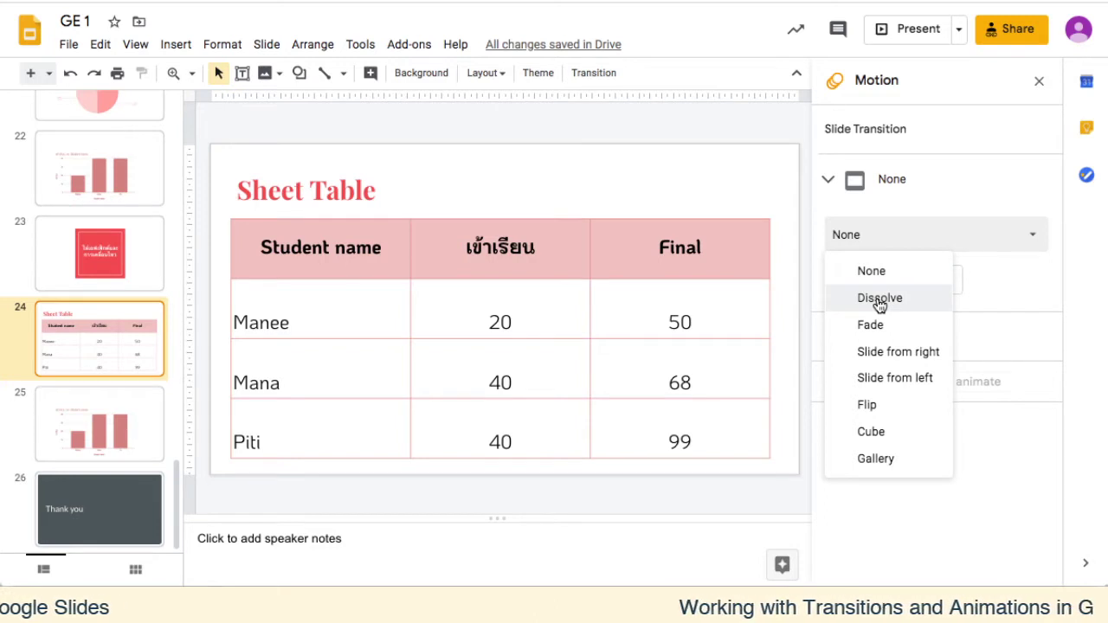
click(880, 299)
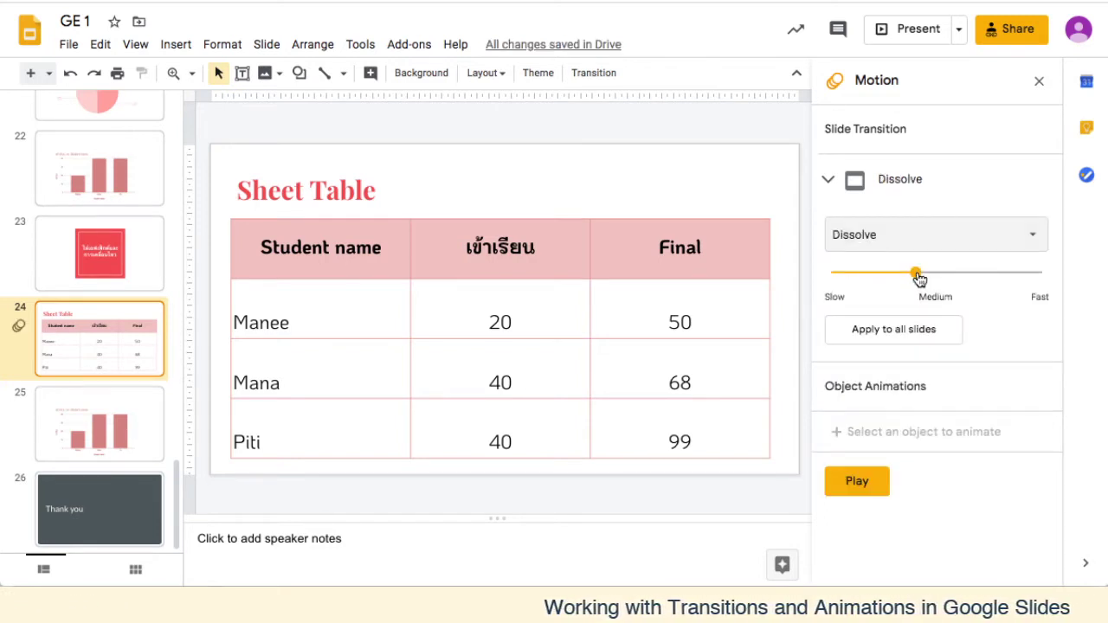
mouse_move(918, 278)
mouse_down()
mouse_move(867, 283)
mouse_move(980, 276)
mouse_up()
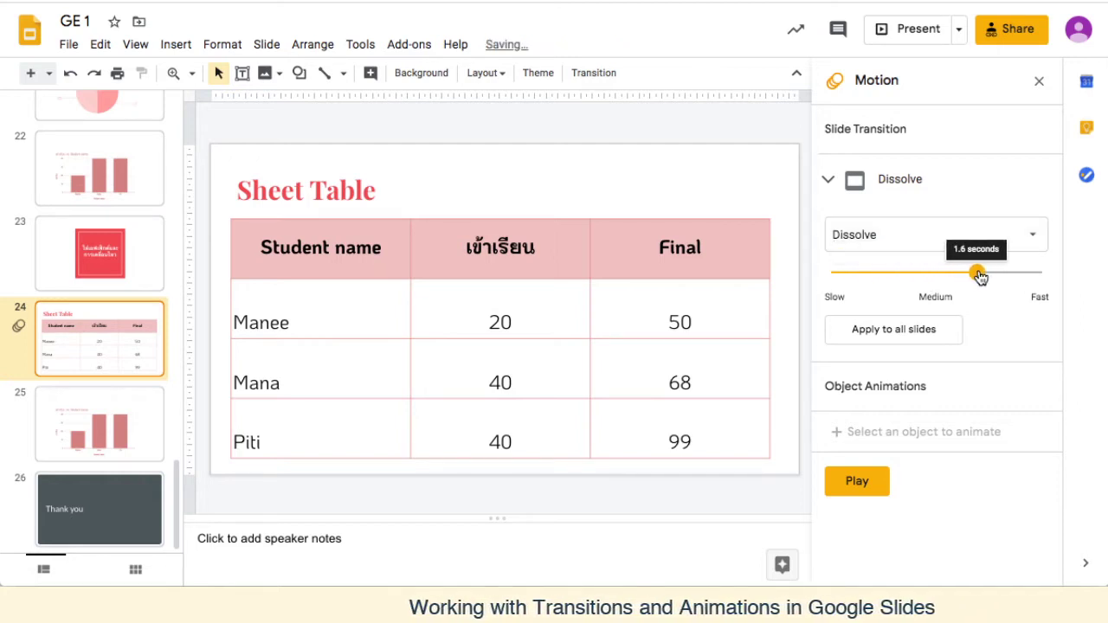
click(844, 487)
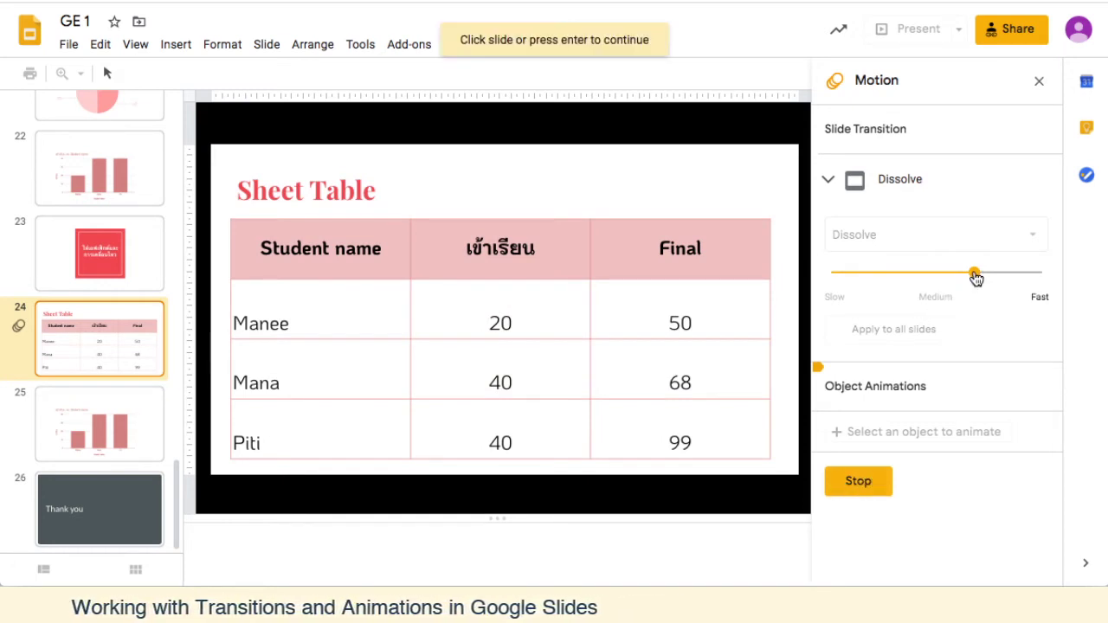
Preview Dissolve at its fastest speed, then slow it to about 3.7 seconds
click(976, 276)
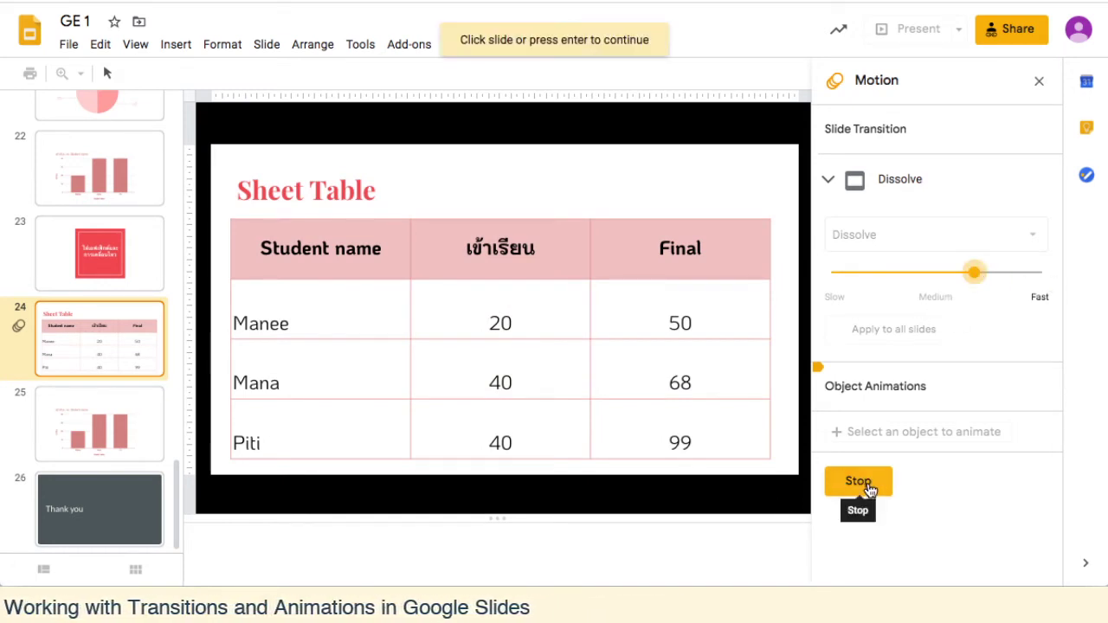
click(869, 490)
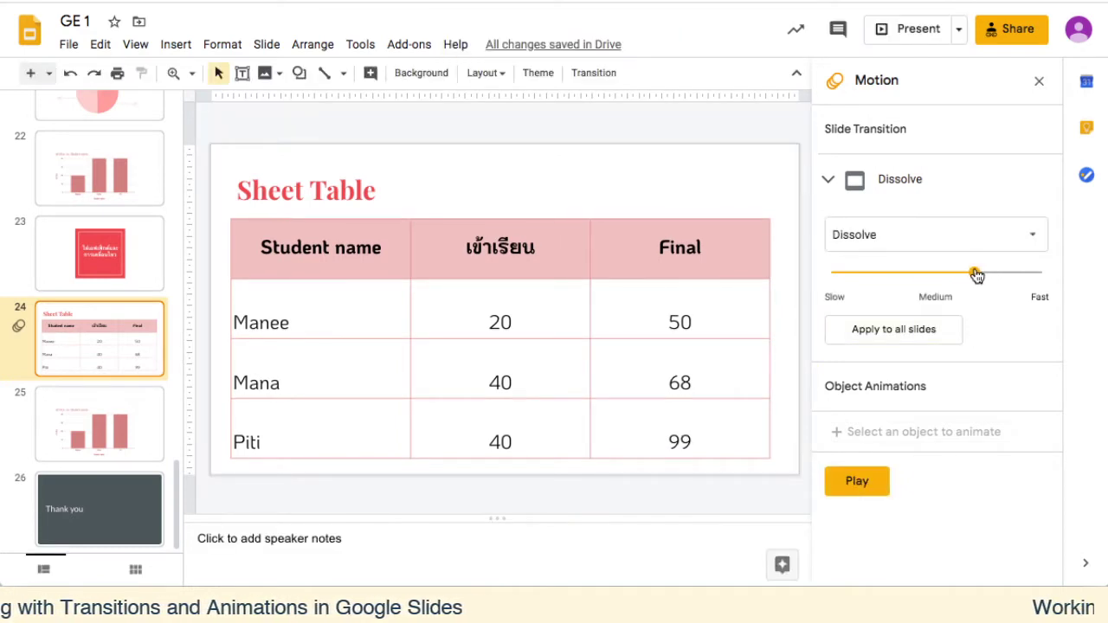
drag(976, 275, 1042, 273)
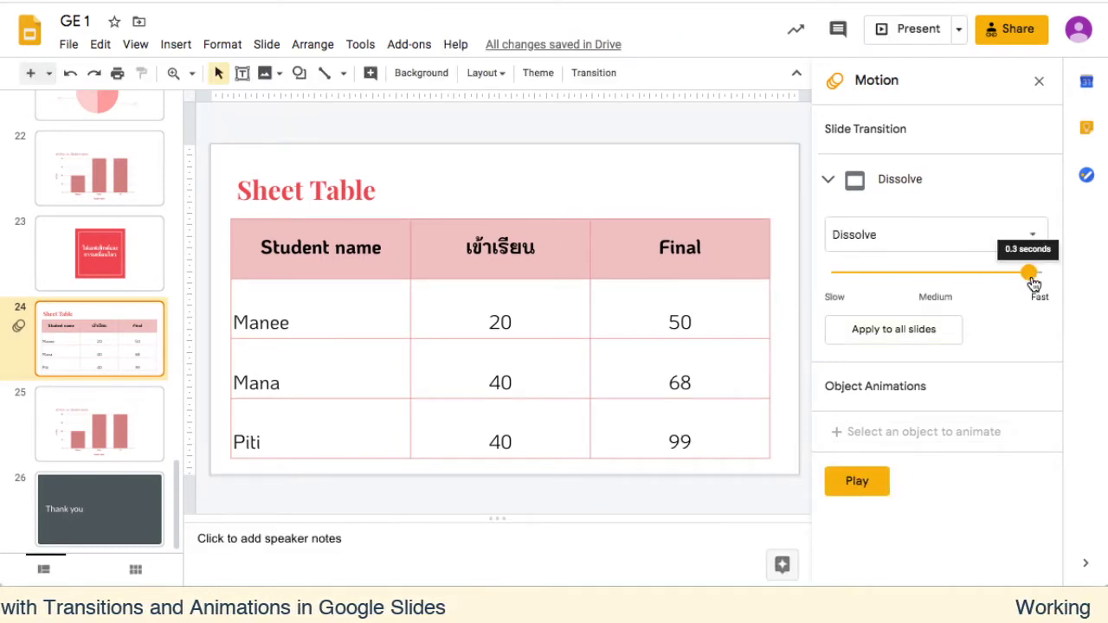
click(856, 485)
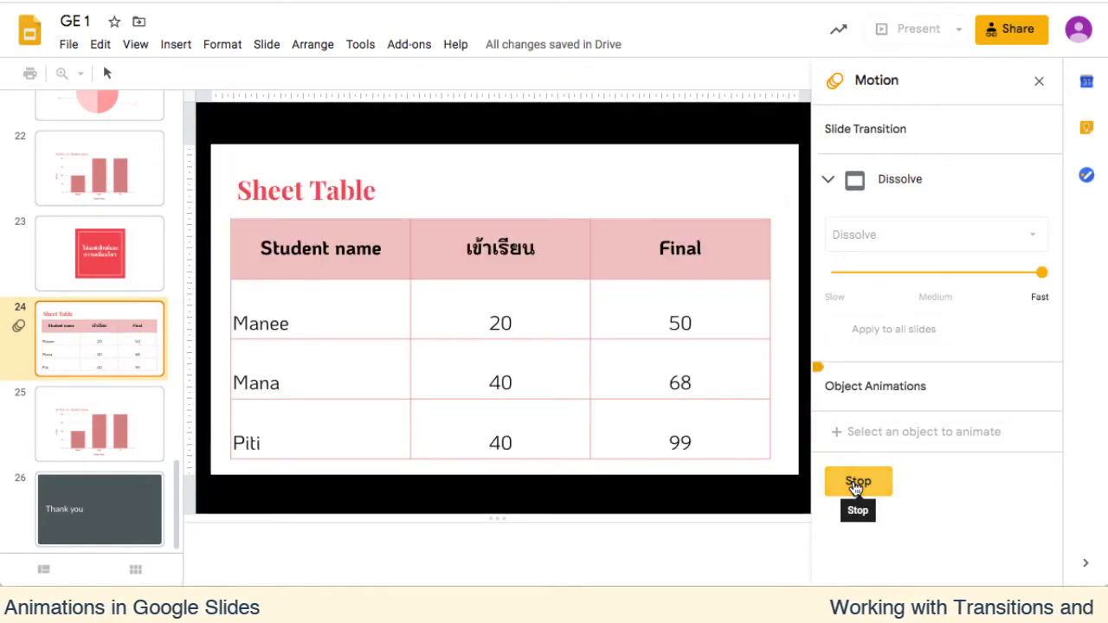
click(854, 485)
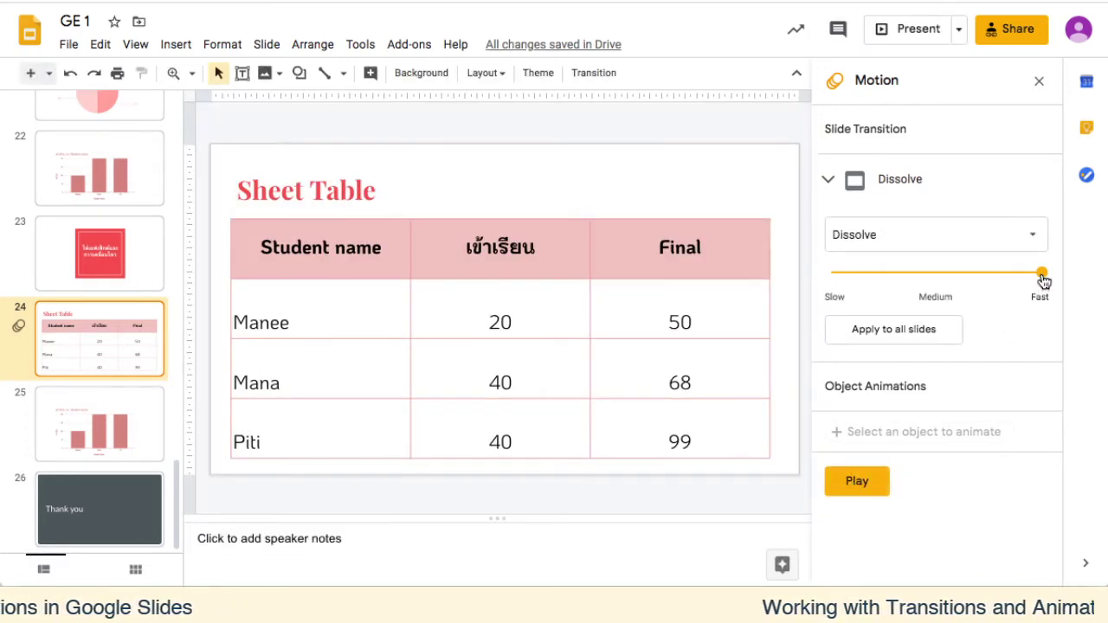
drag(1045, 281, 815, 300)
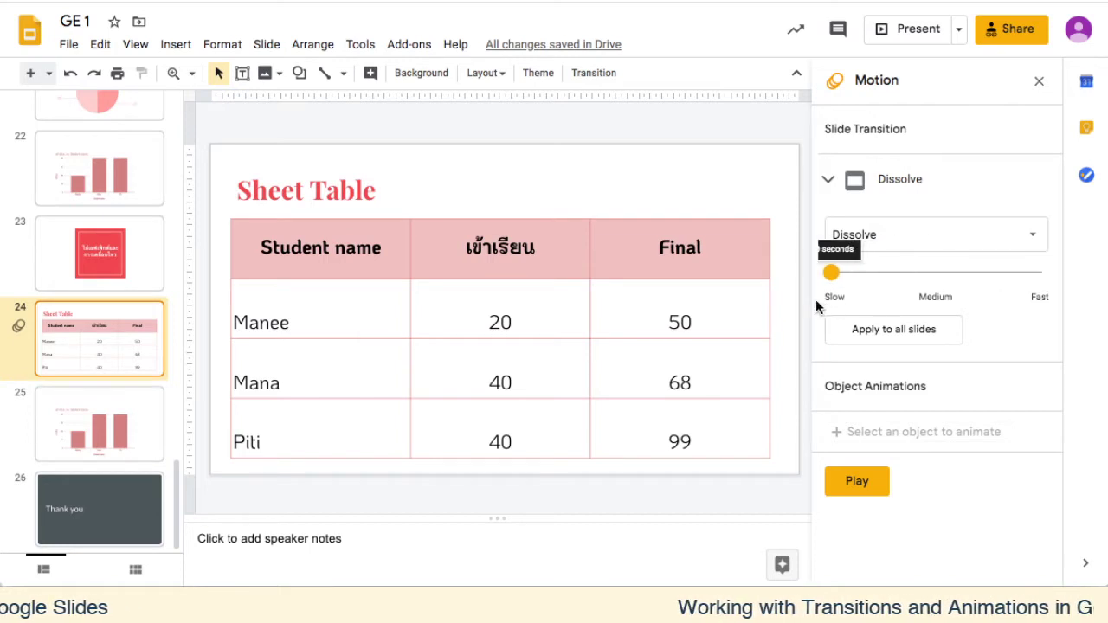
click(868, 485)
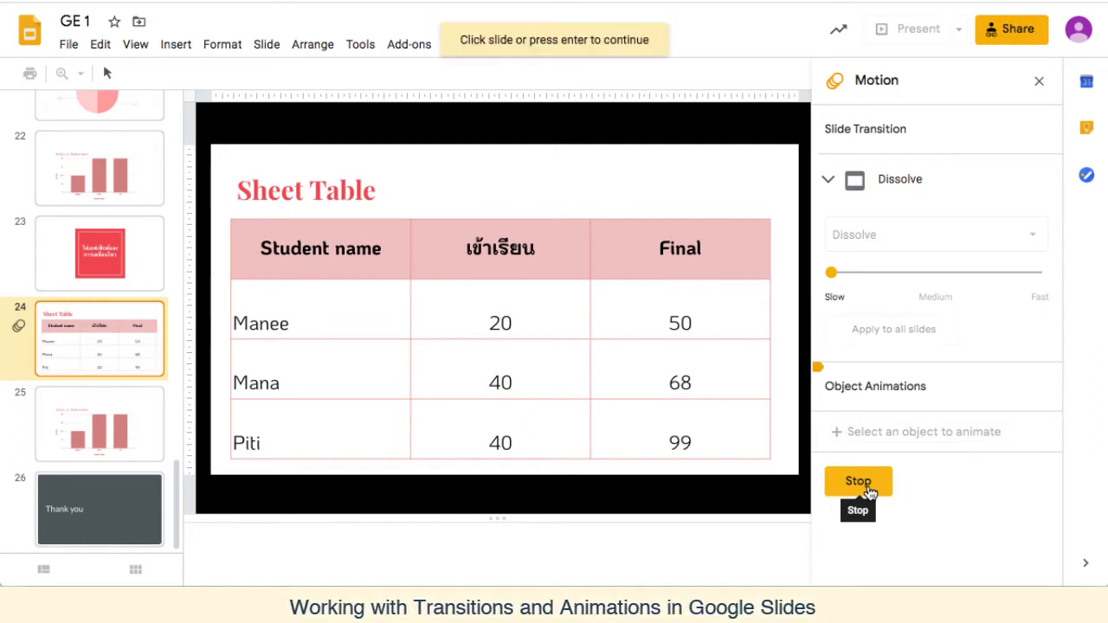
Switch the transition to Fade and preview it
click(871, 492)
click(912, 240)
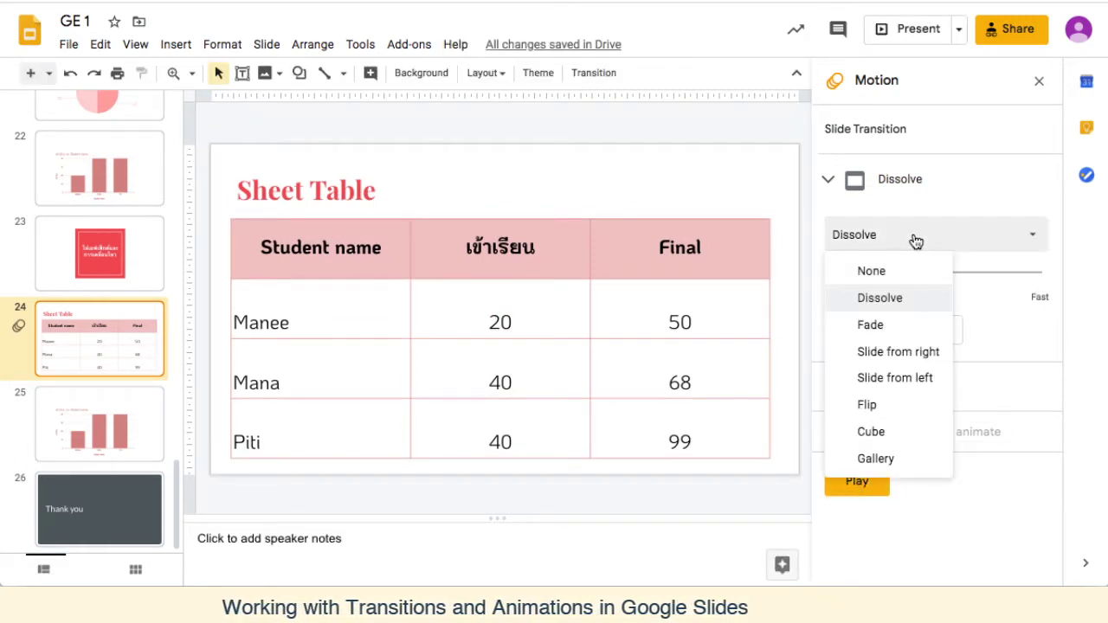
click(885, 327)
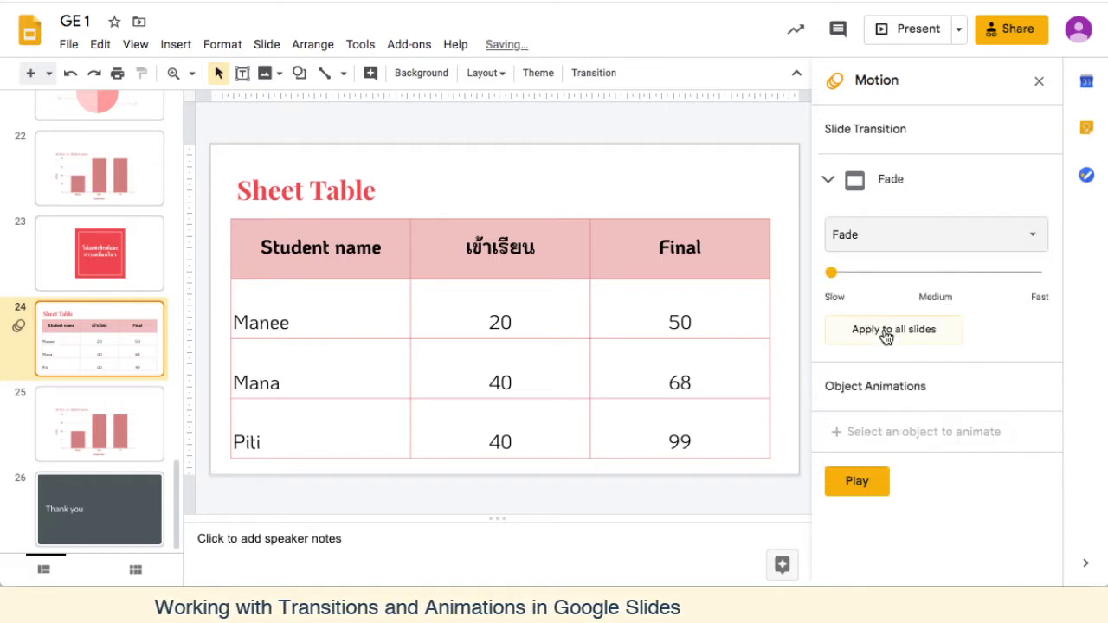
click(863, 485)
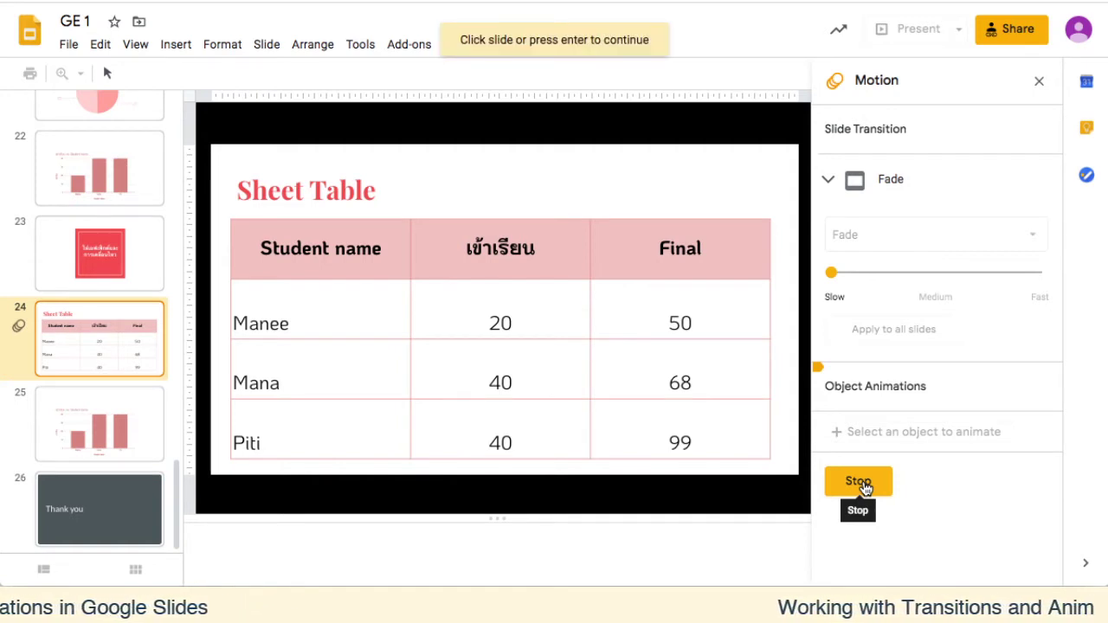
click(864, 490)
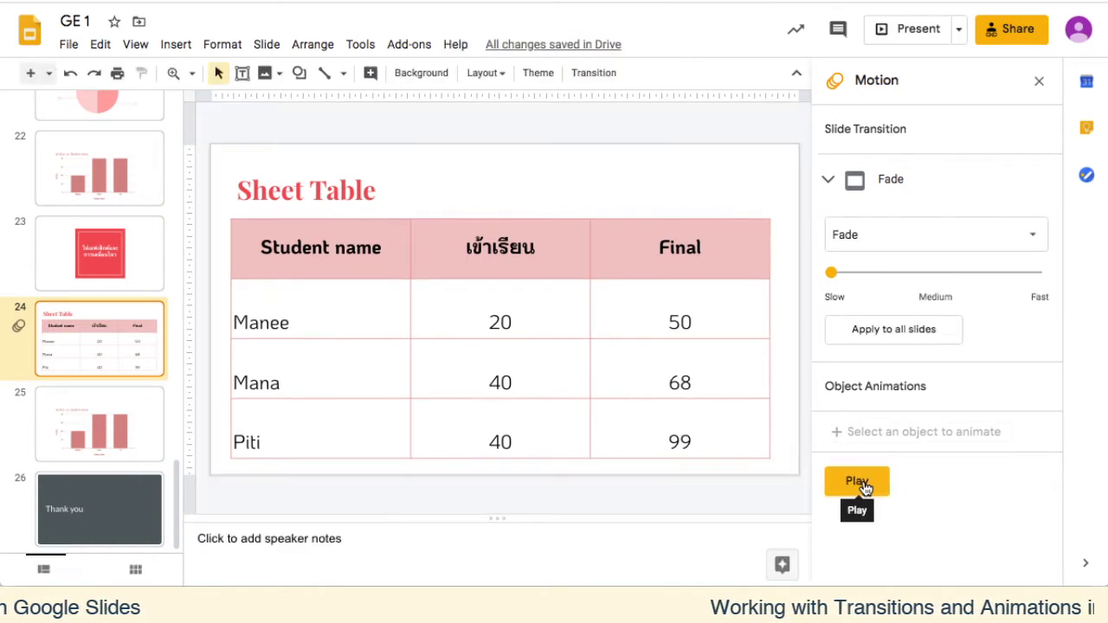
Change the transition to Slide from right at about 2.7 seconds and preview it
click(883, 247)
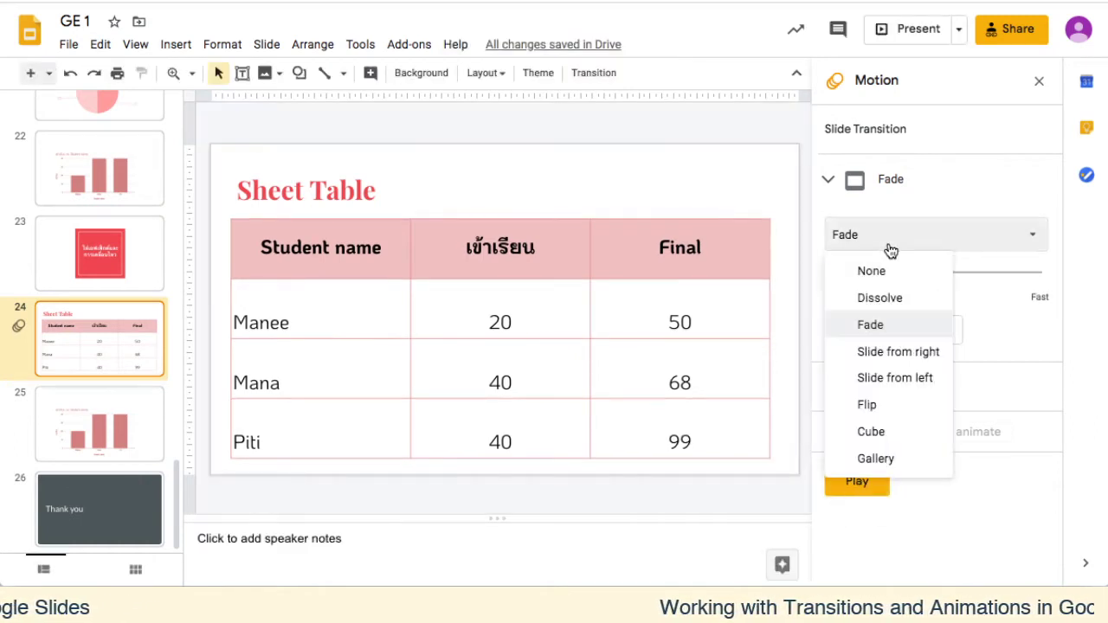
click(881, 355)
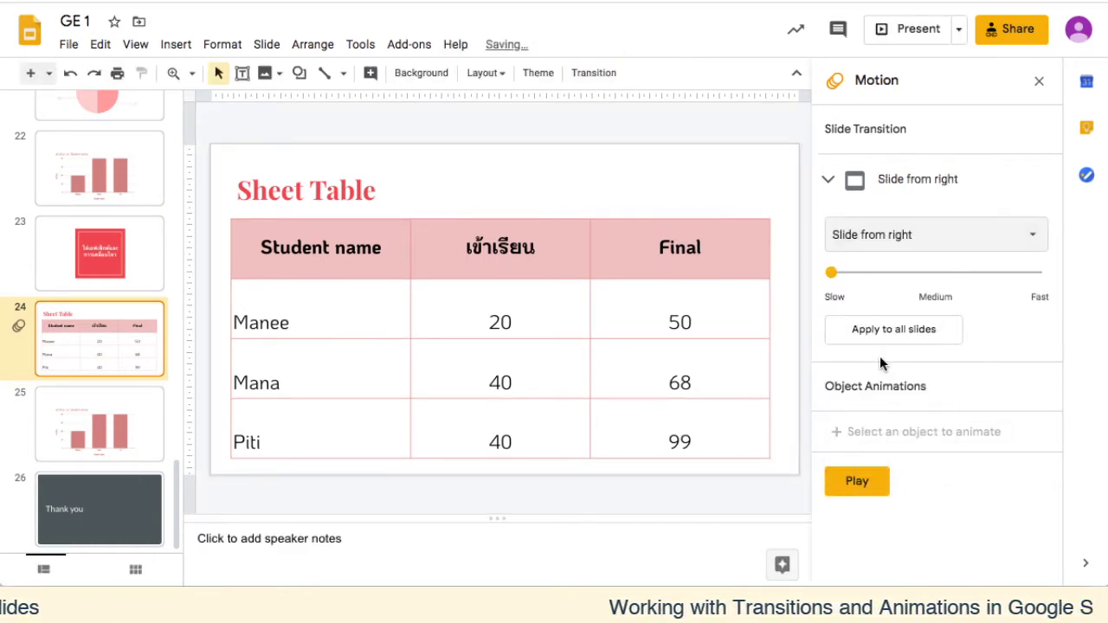
click(870, 486)
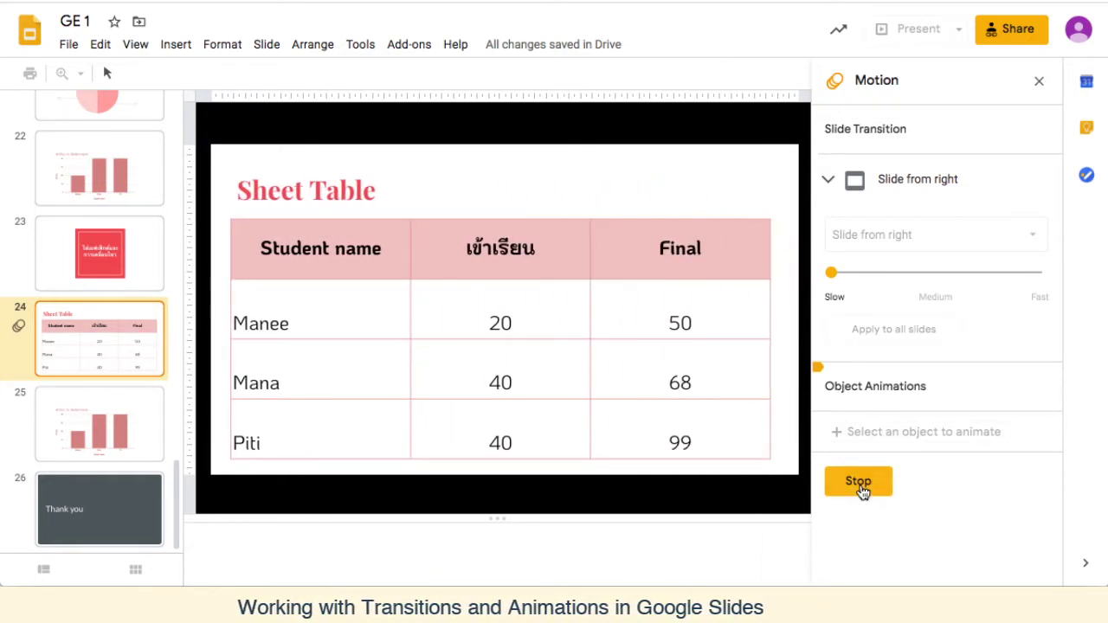
click(860, 487)
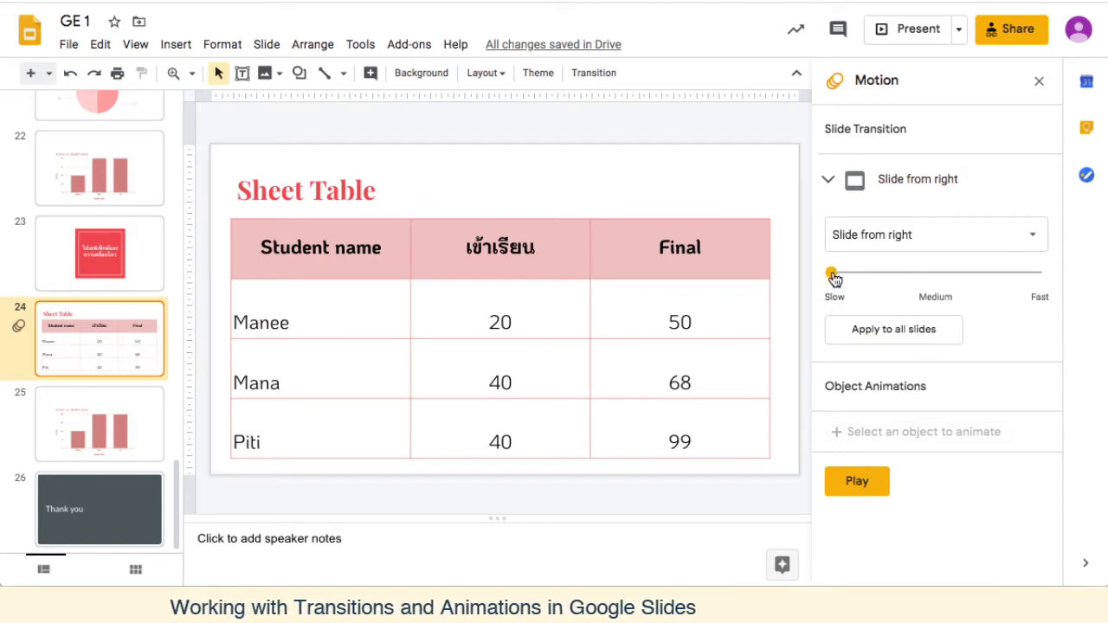
drag(834, 277, 933, 291)
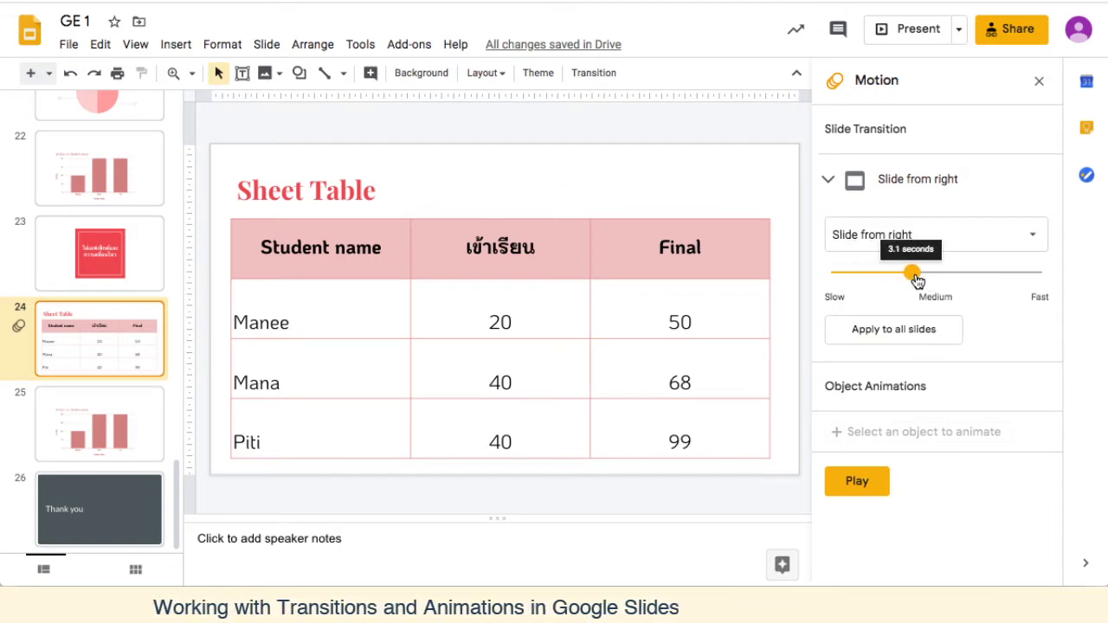
click(873, 487)
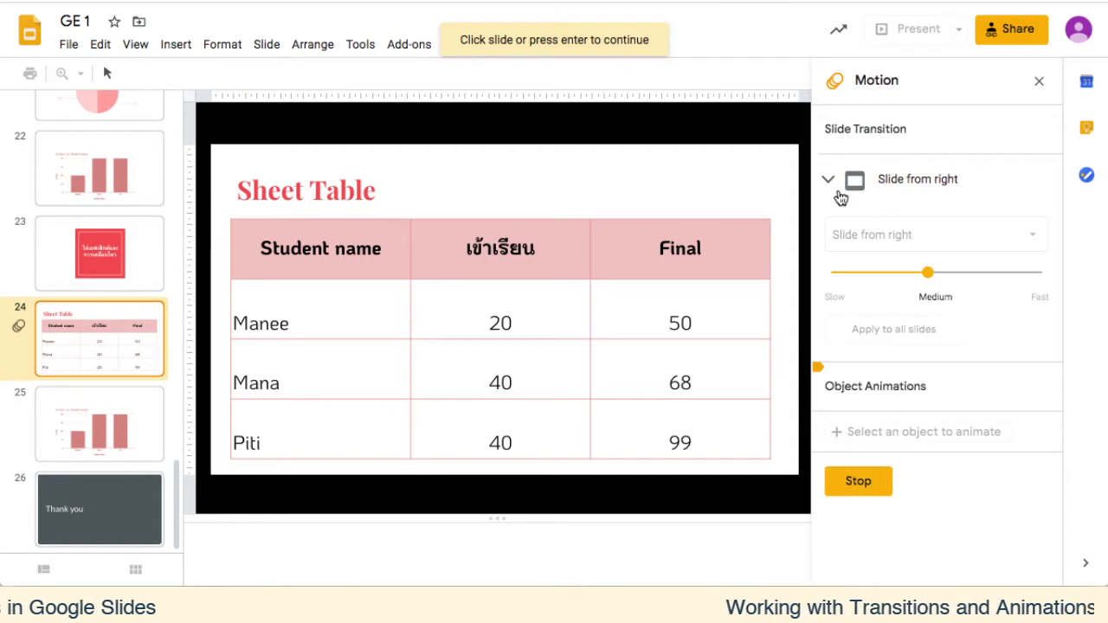
Change the transition to Flip and preview it
click(844, 482)
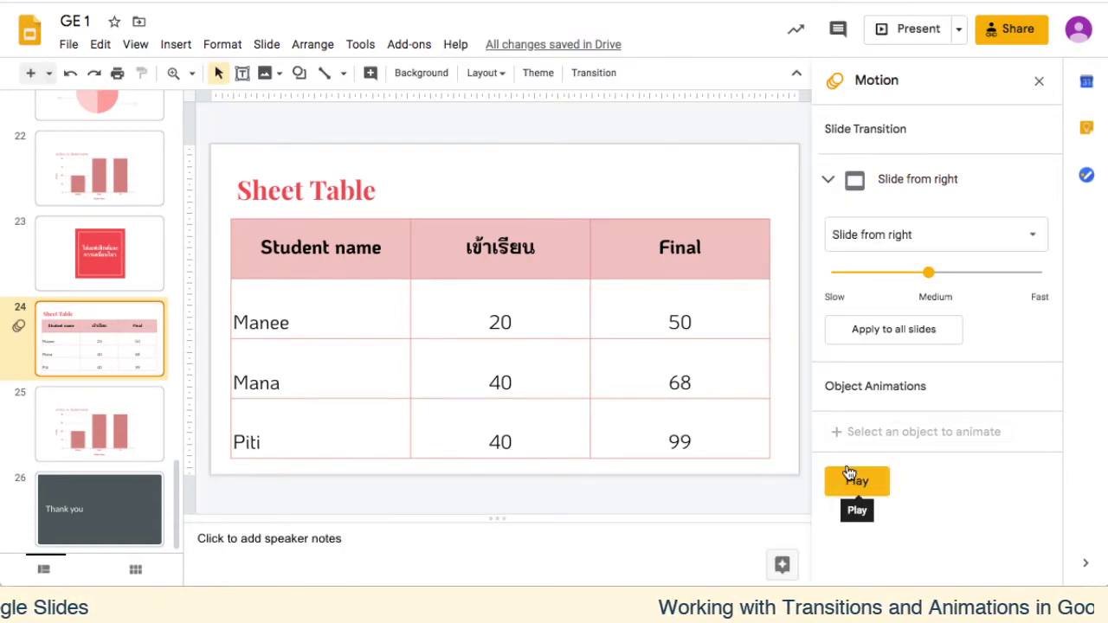
click(878, 233)
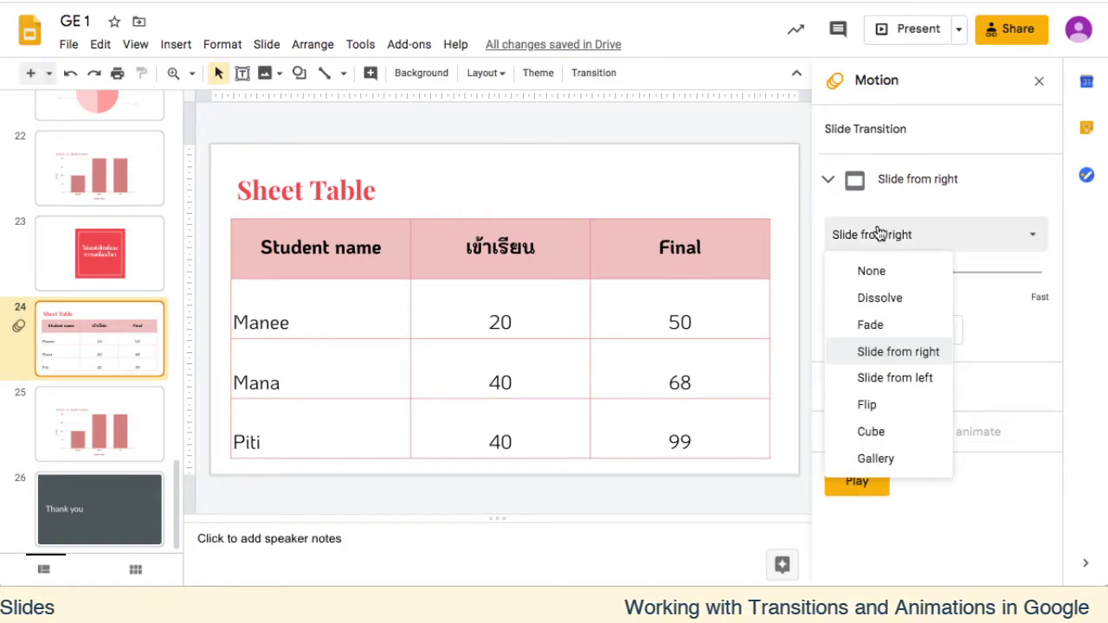
click(868, 405)
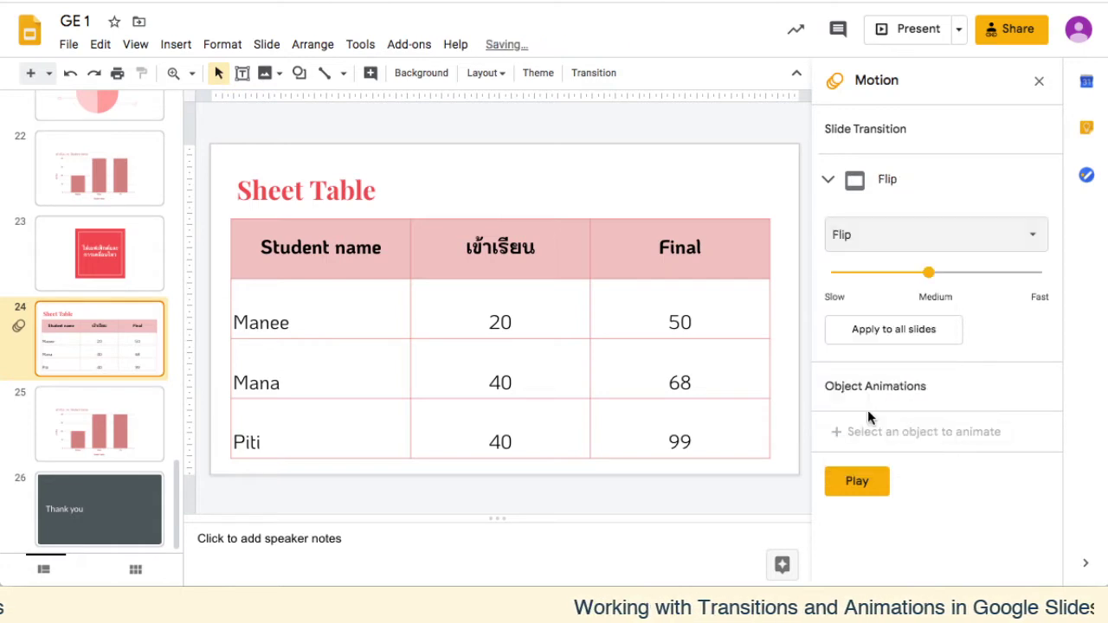
click(856, 485)
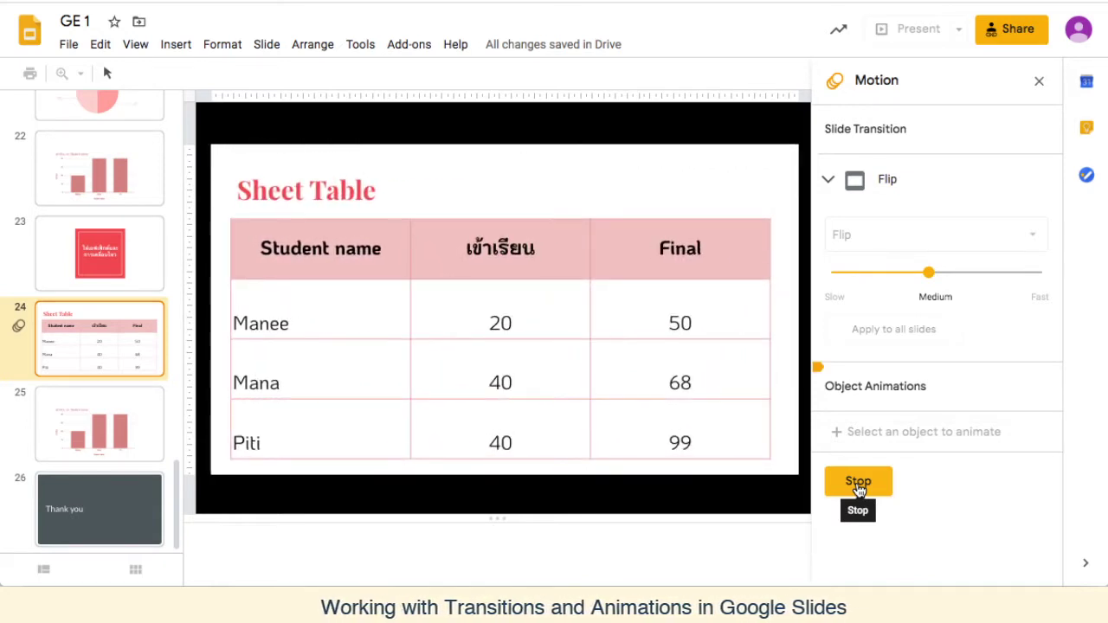
click(859, 490)
Try the Cube transition with a preview
click(906, 239)
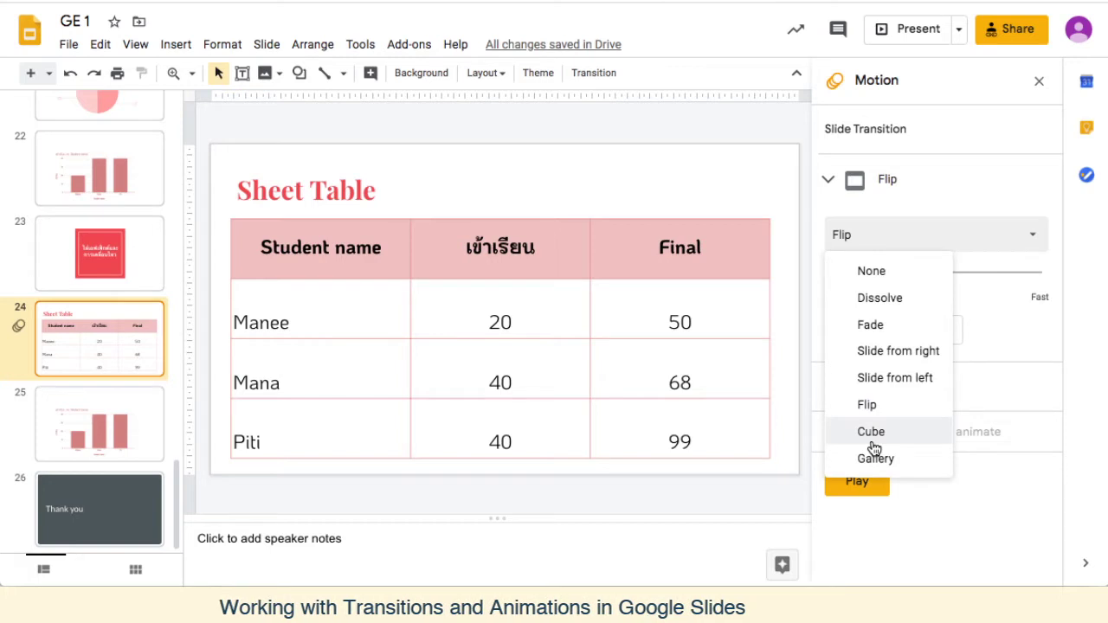
click(872, 431)
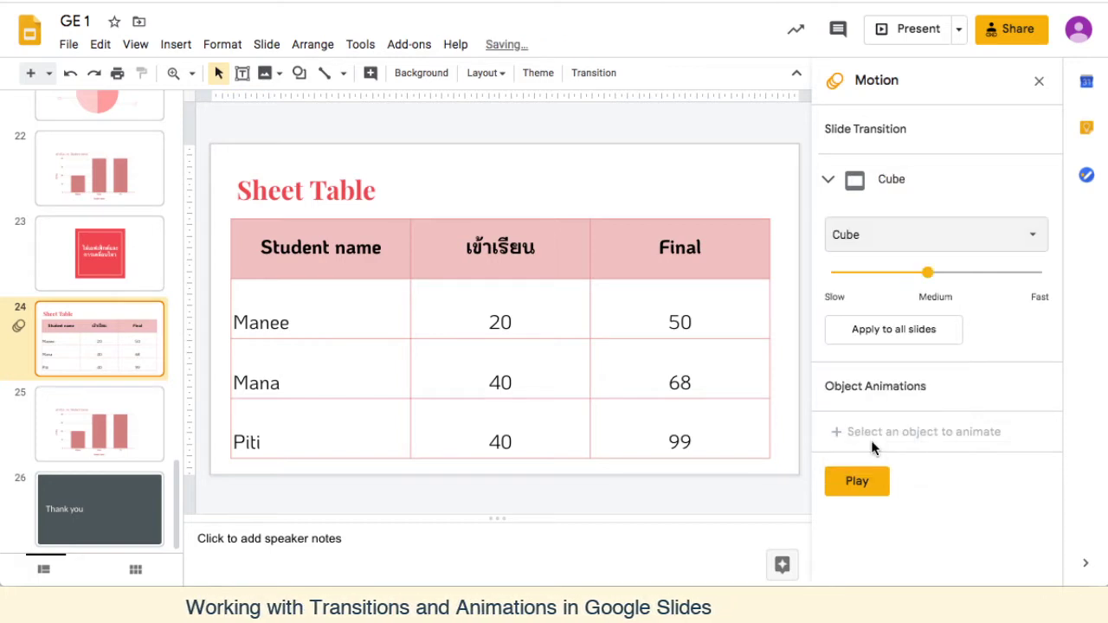
click(859, 481)
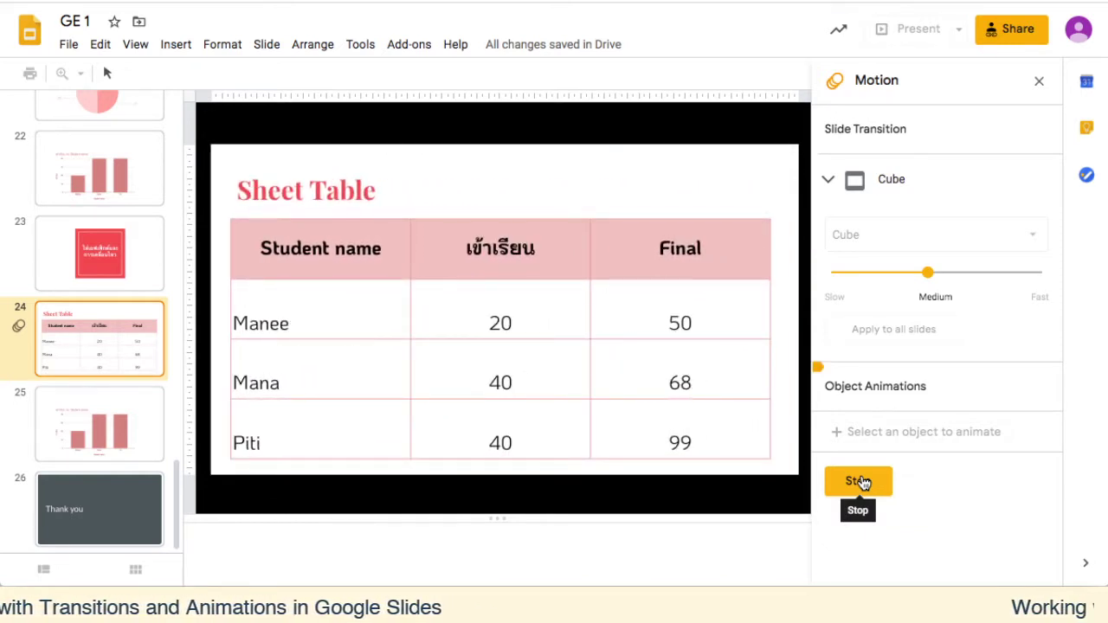
click(863, 482)
Settle on the Gallery transition and preview it
click(924, 234)
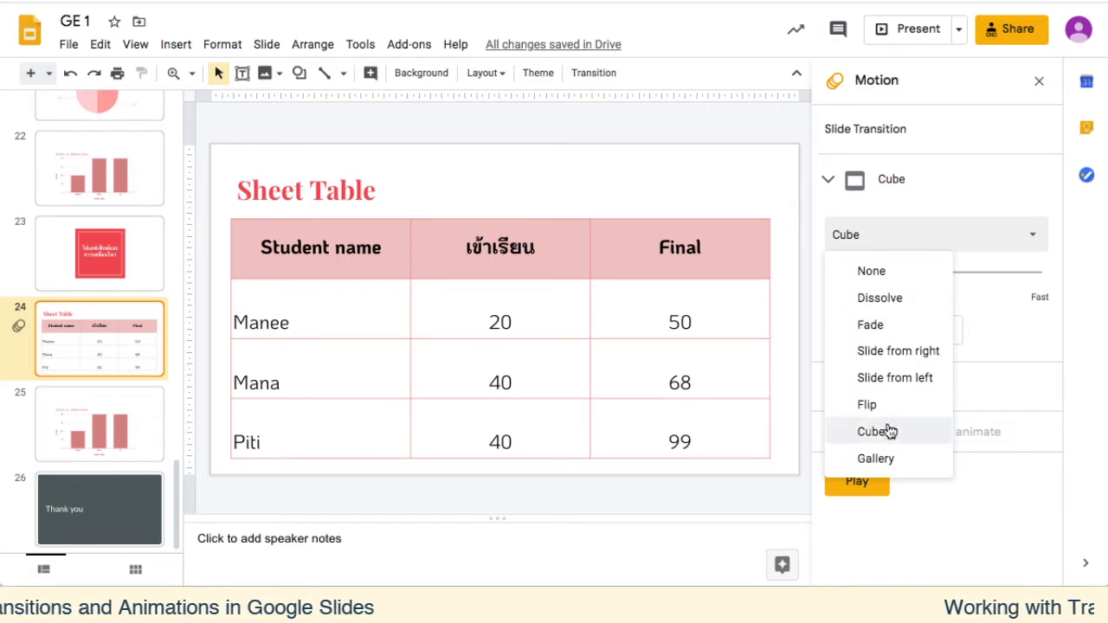
click(885, 455)
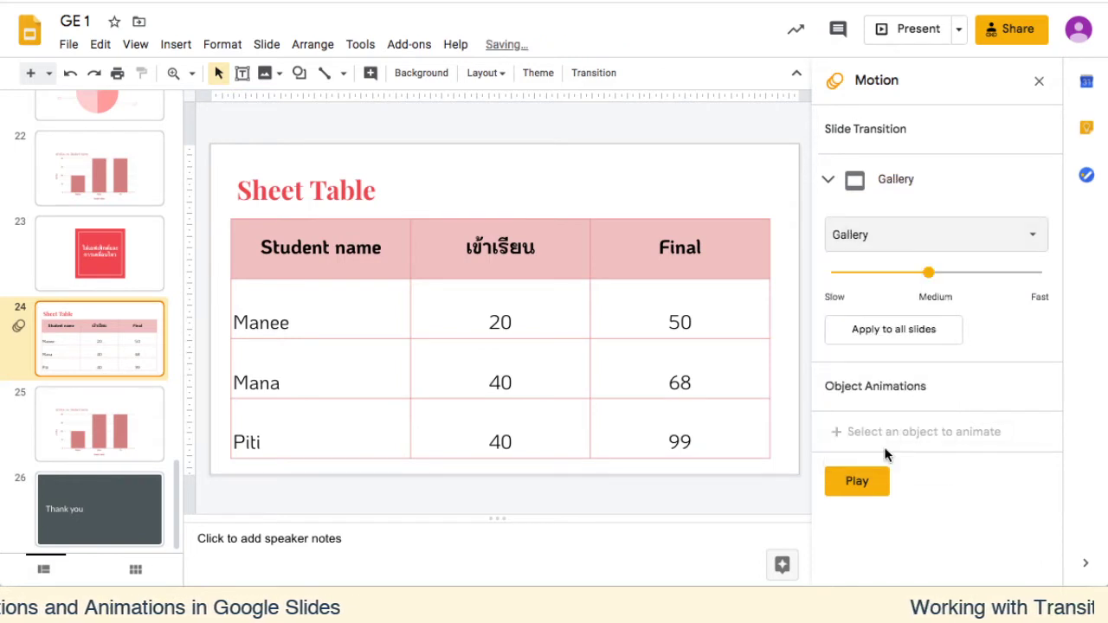
click(857, 482)
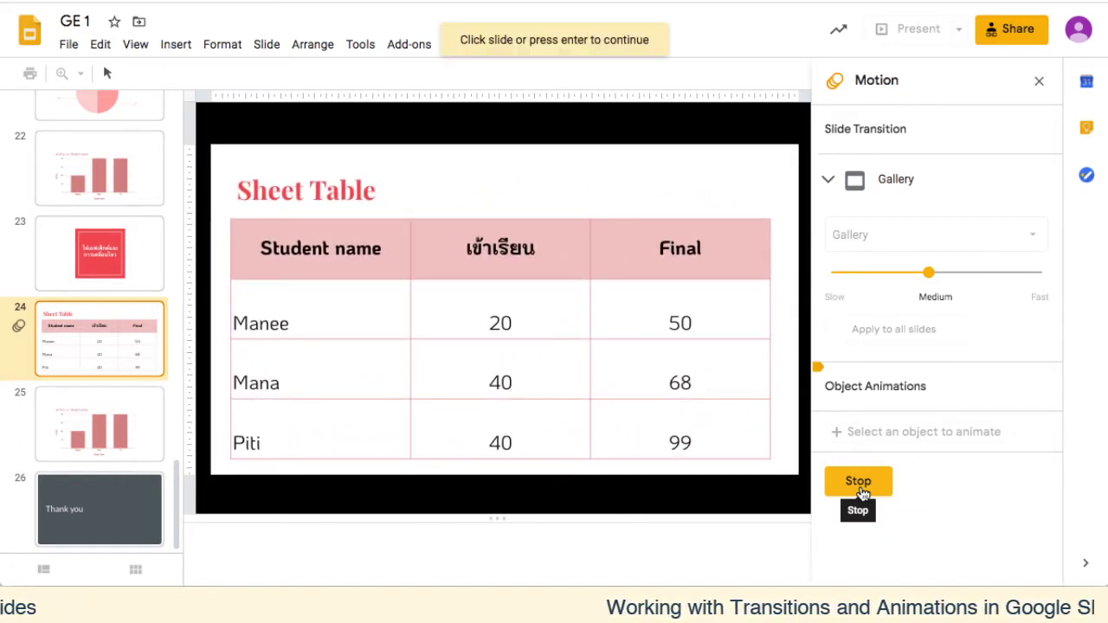
click(831, 180)
click(830, 180)
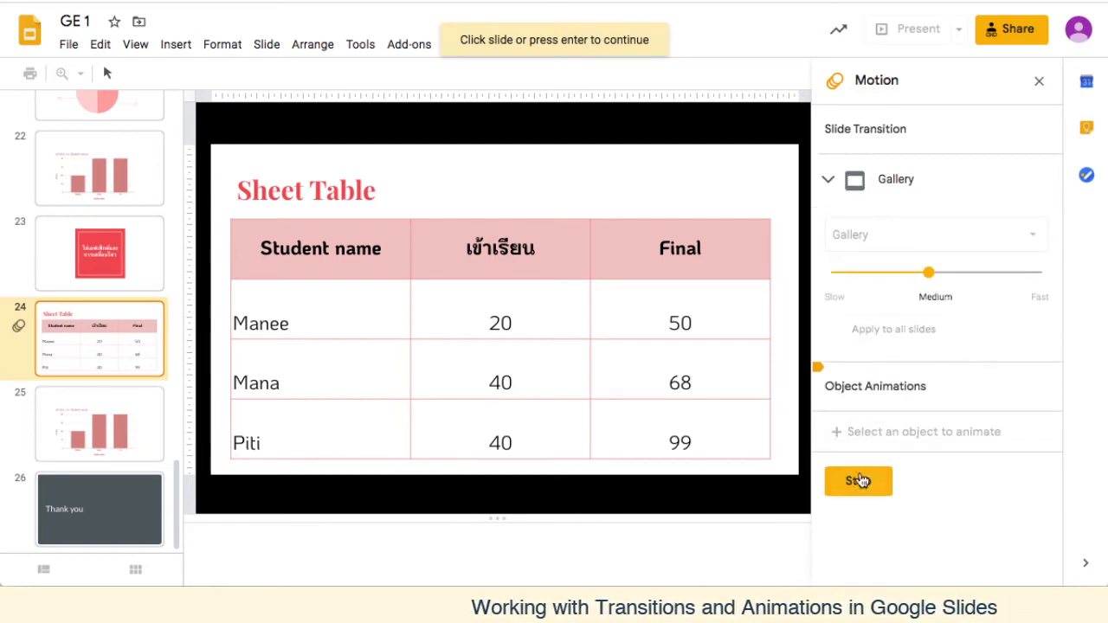
click(861, 482)
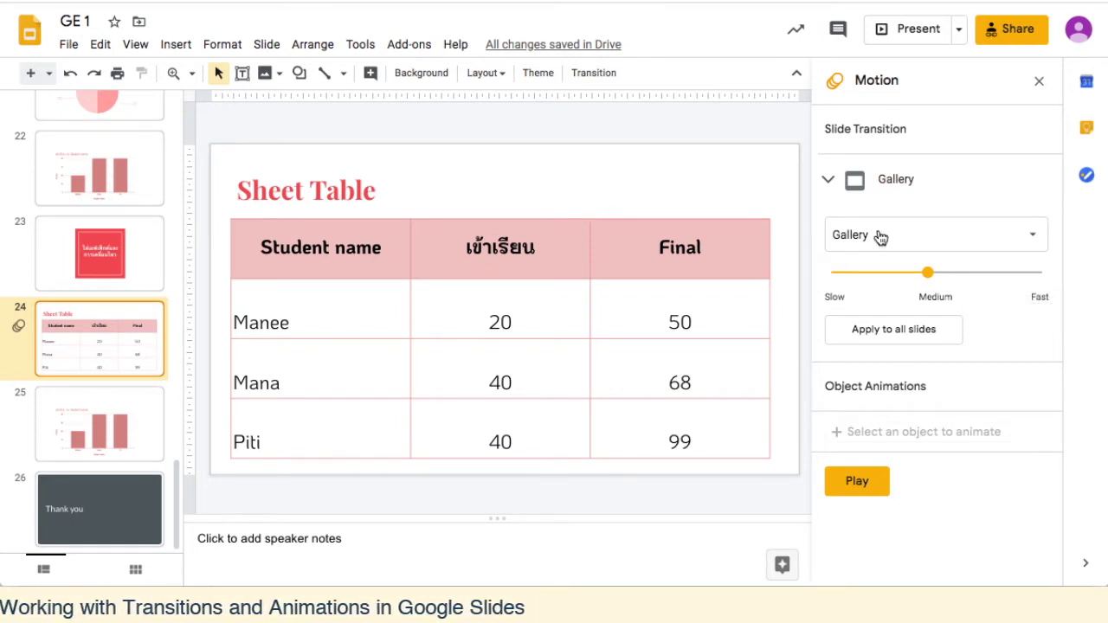
Select the whole table on the Sheet Table slide as one object
click(691, 234)
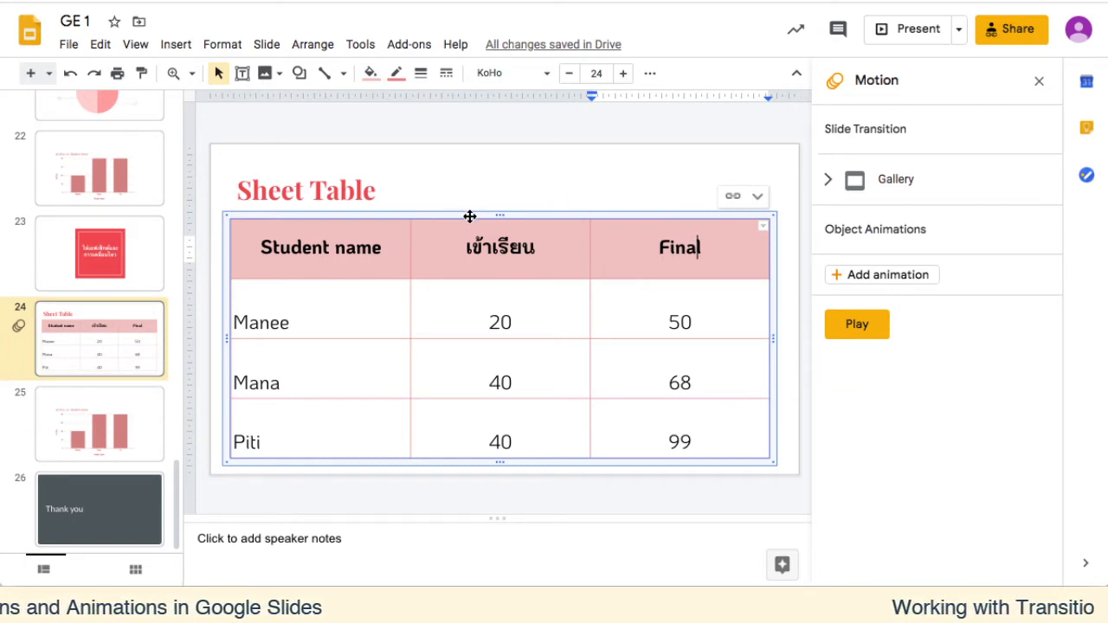
click(469, 216)
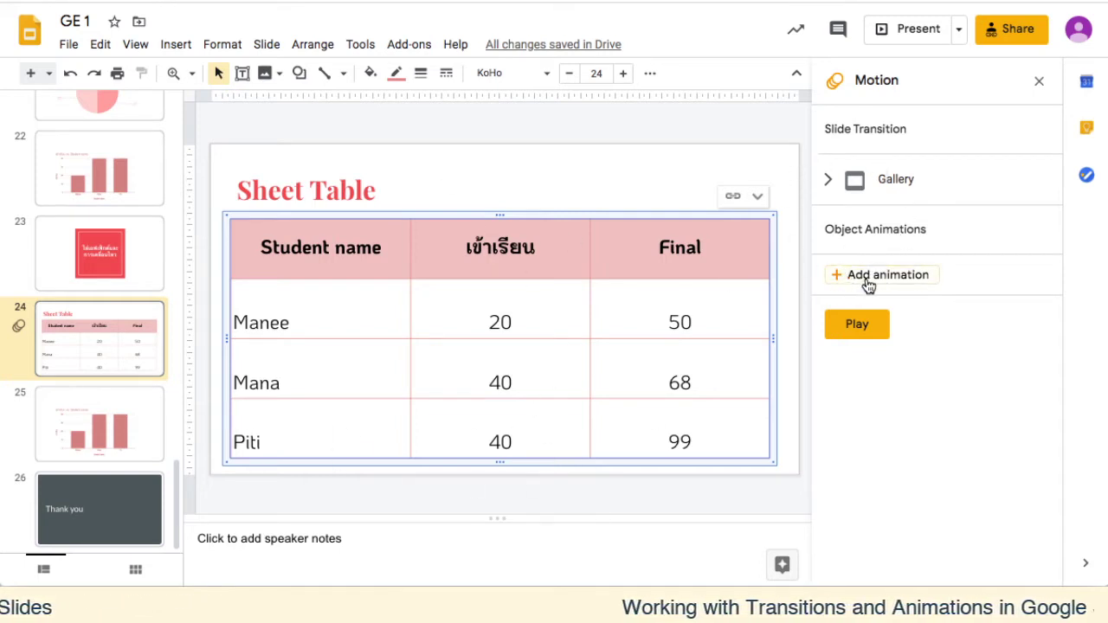
click(487, 178)
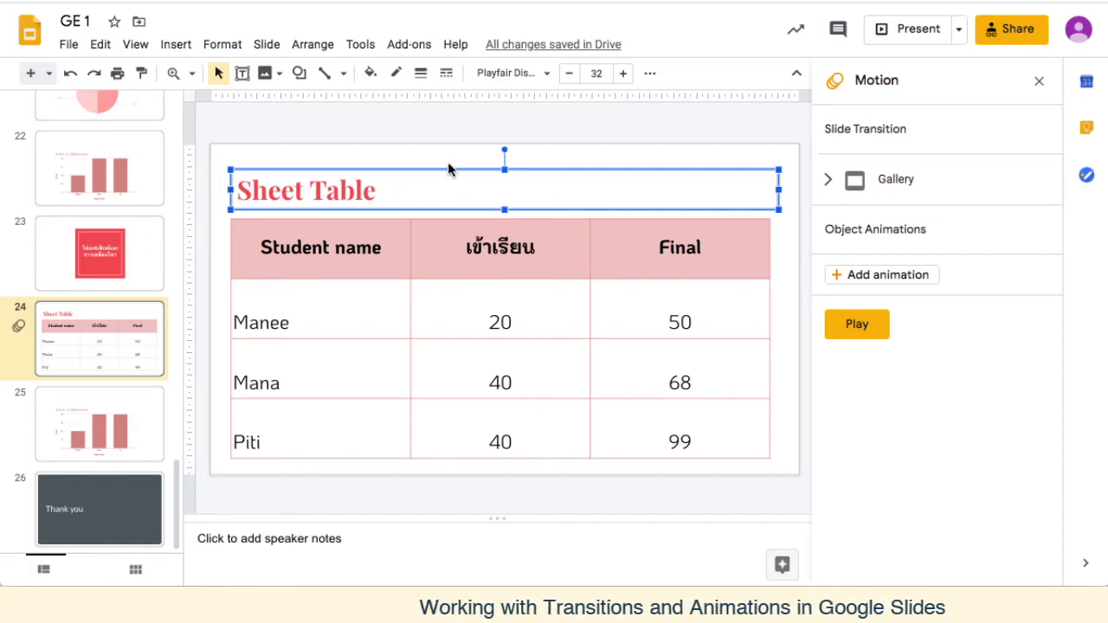
click(438, 242)
click(444, 216)
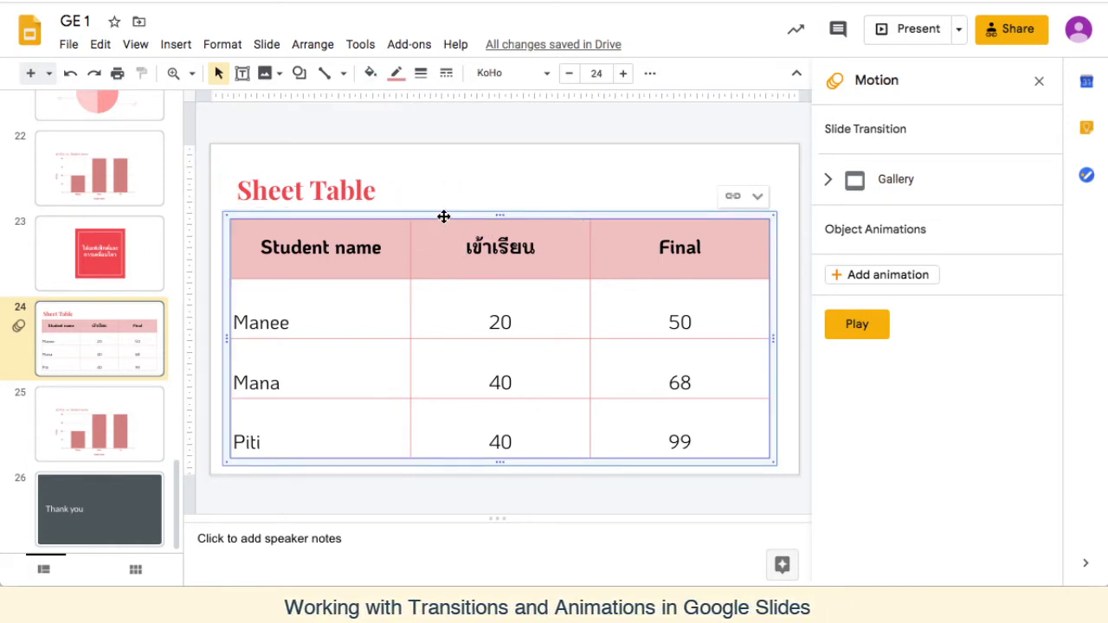
Animate the table with Zoom in, After previous, at medium speed, and preview it
click(920, 278)
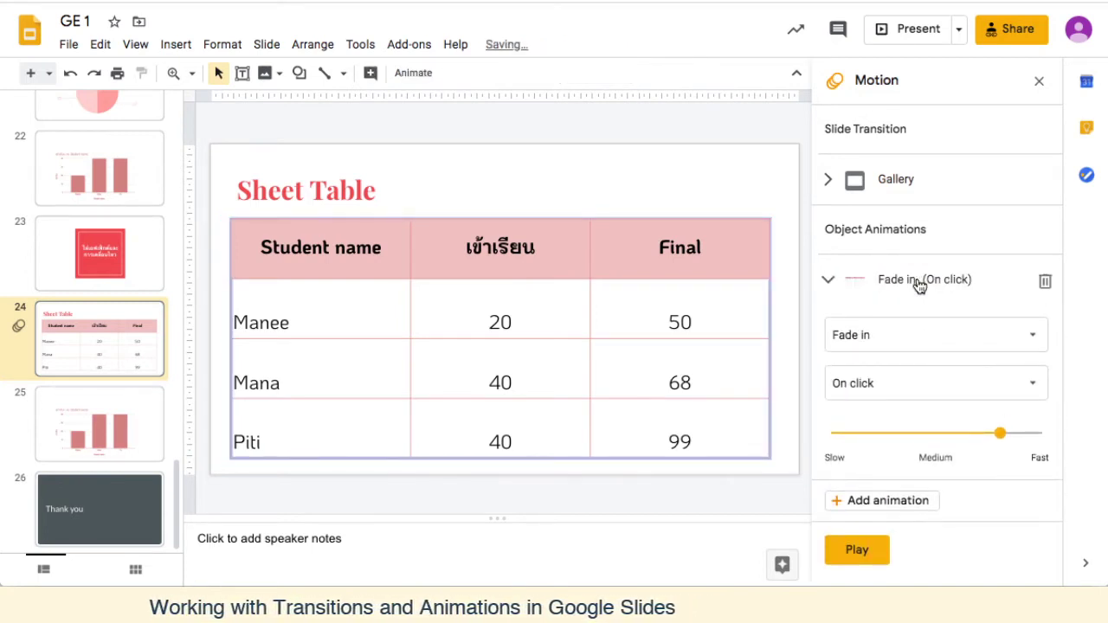
click(920, 281)
click(920, 281)
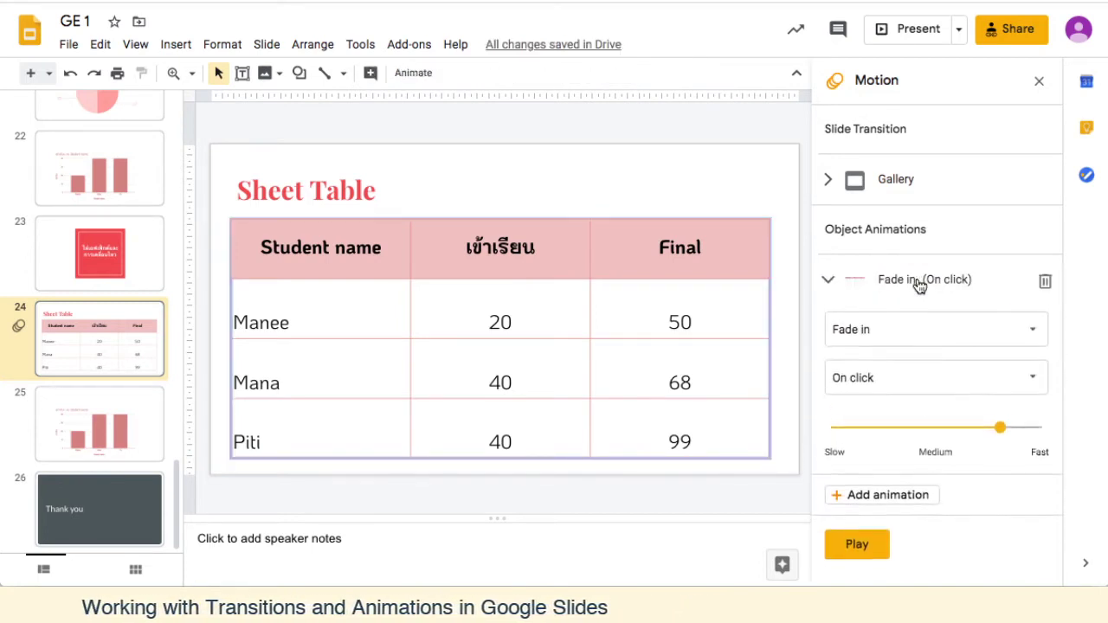
click(937, 340)
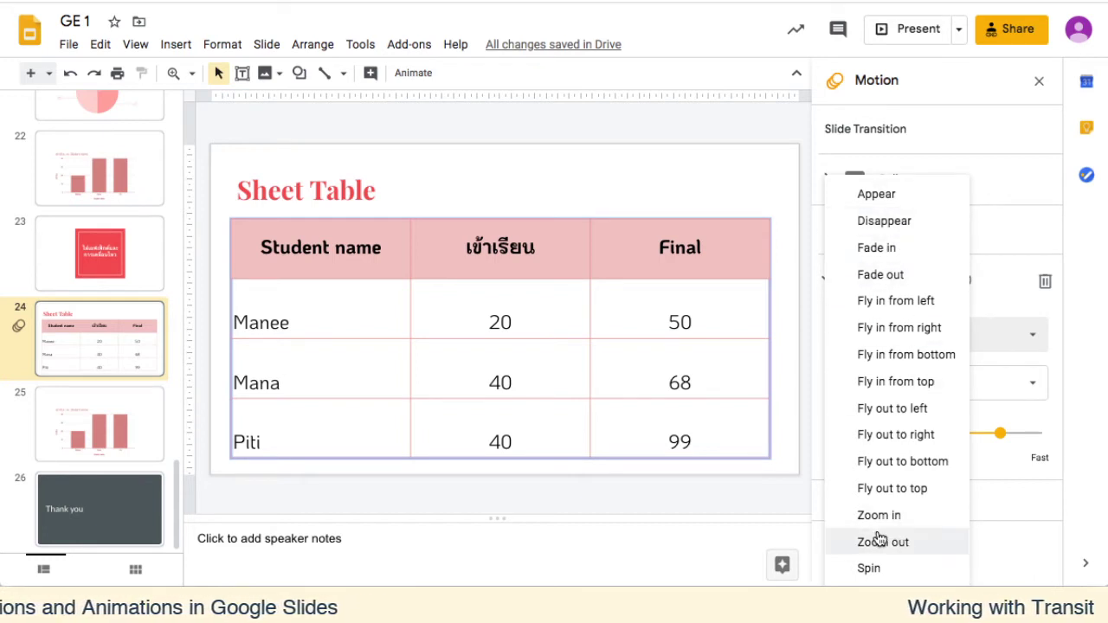
click(880, 518)
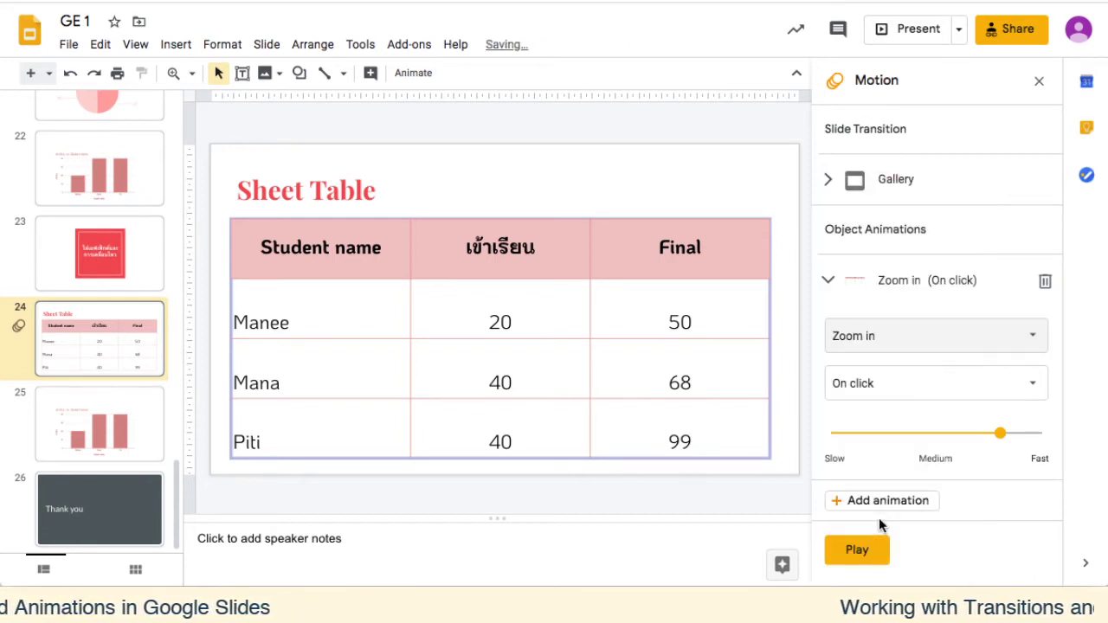
click(922, 388)
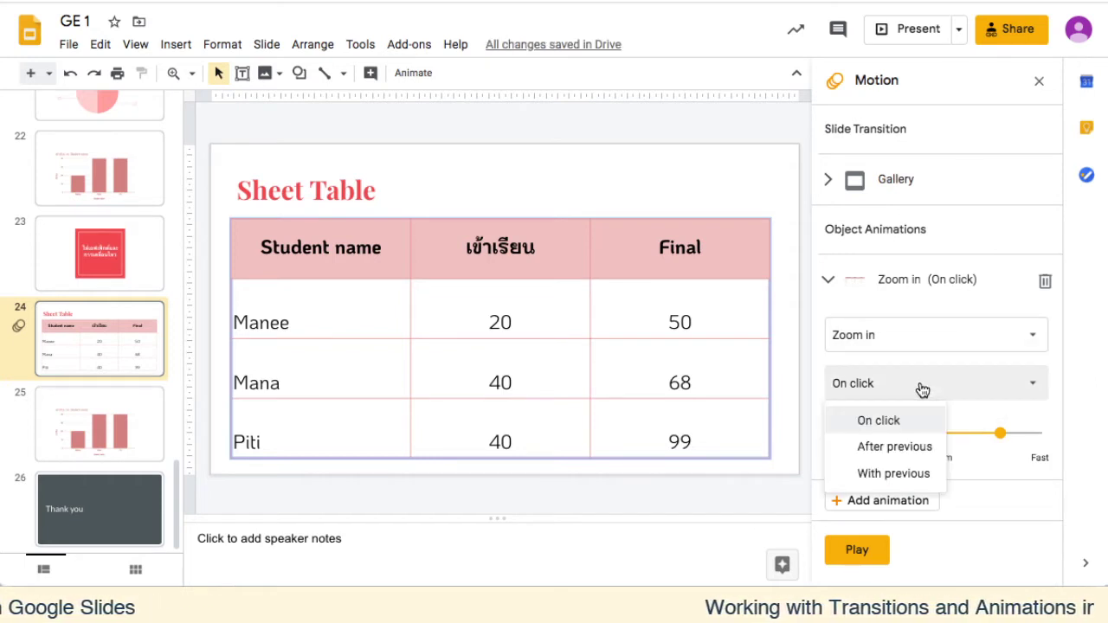
click(904, 448)
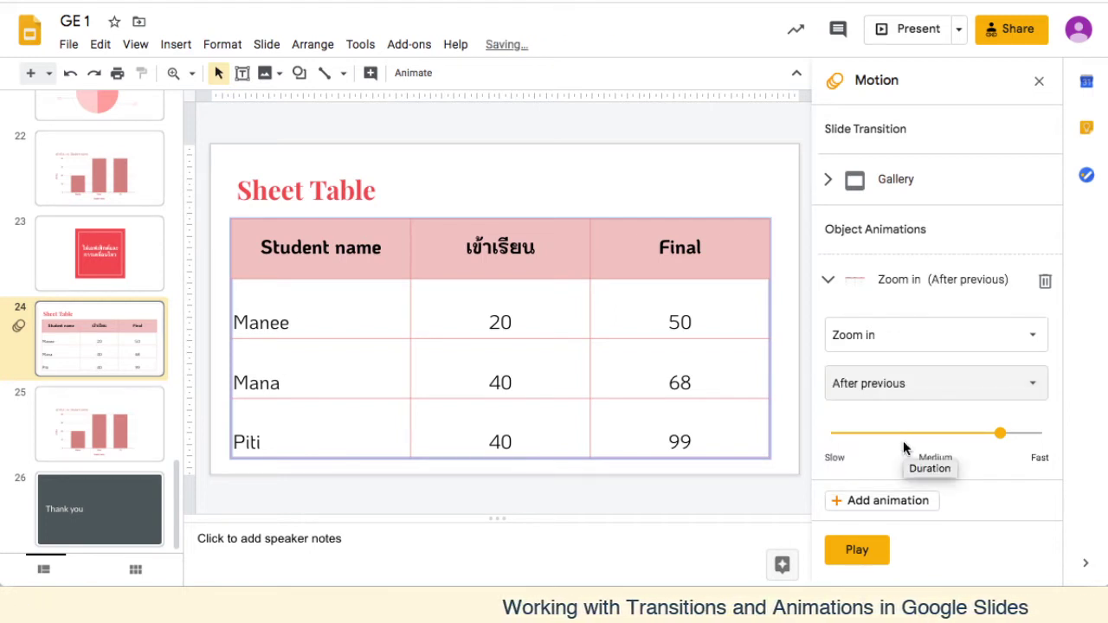
mouse_move(1001, 433)
mouse_down()
mouse_move(924, 442)
mouse_move(938, 442)
mouse_up()
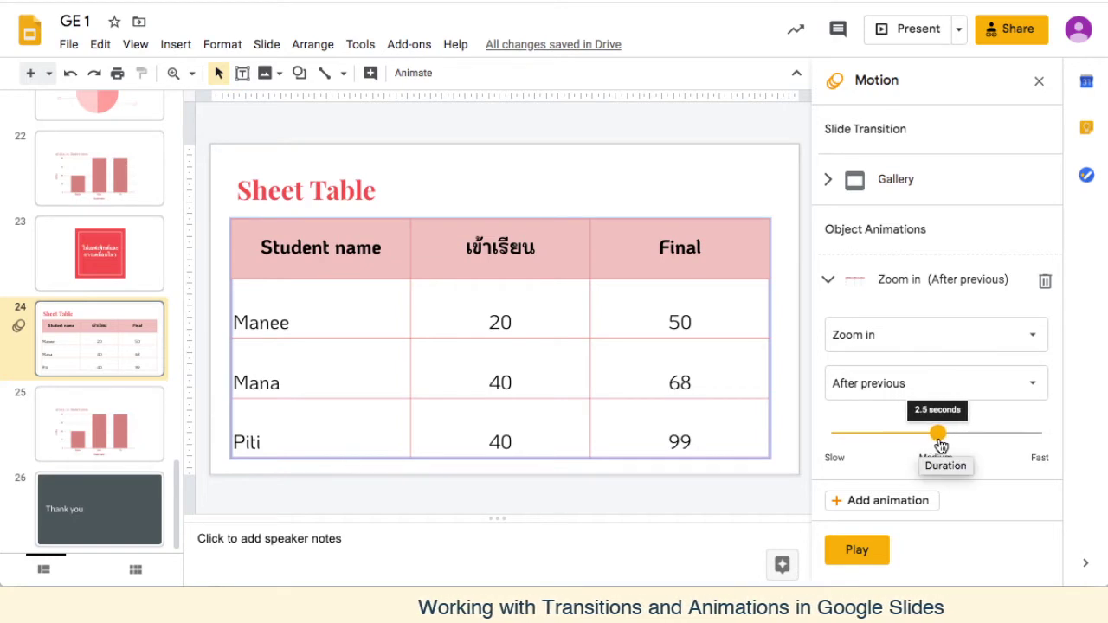
click(857, 552)
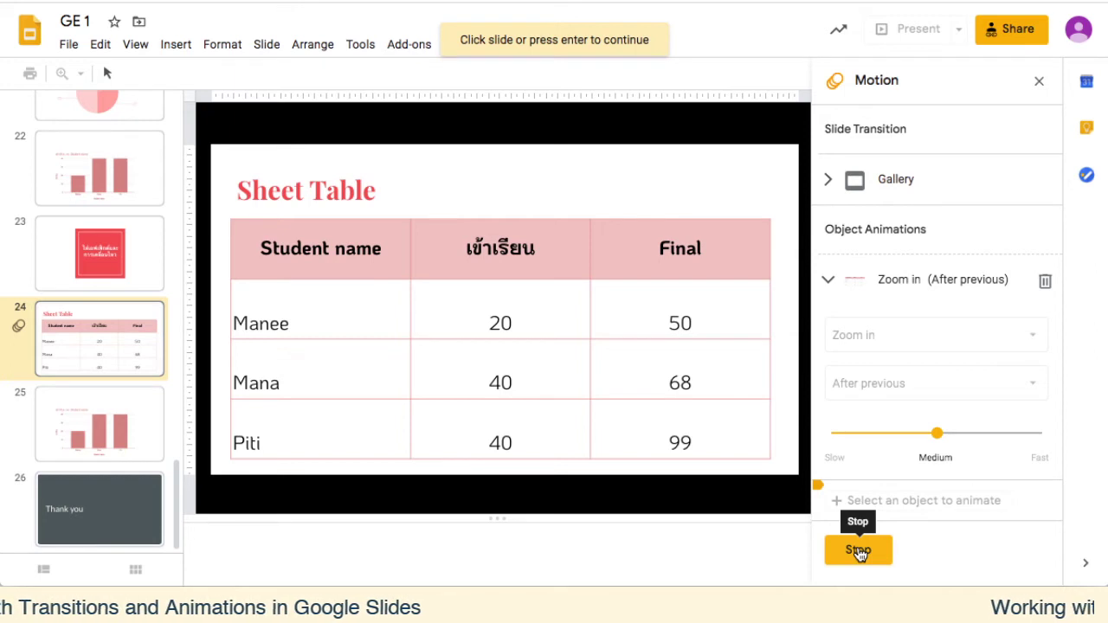
Switch the table's animation to Spin and preview it
click(647, 318)
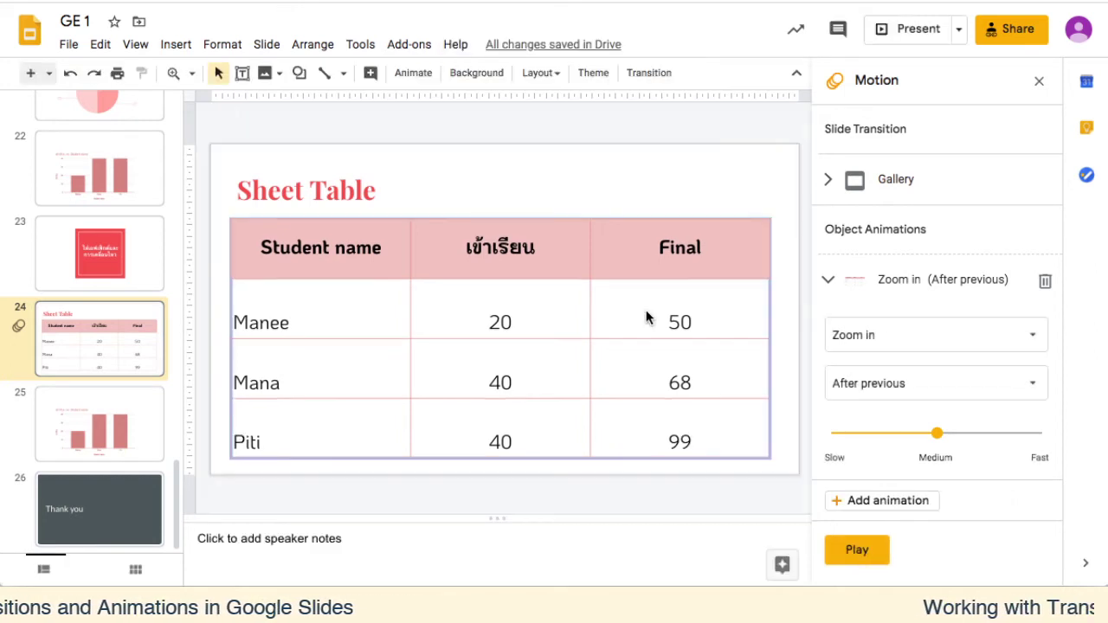
click(977, 342)
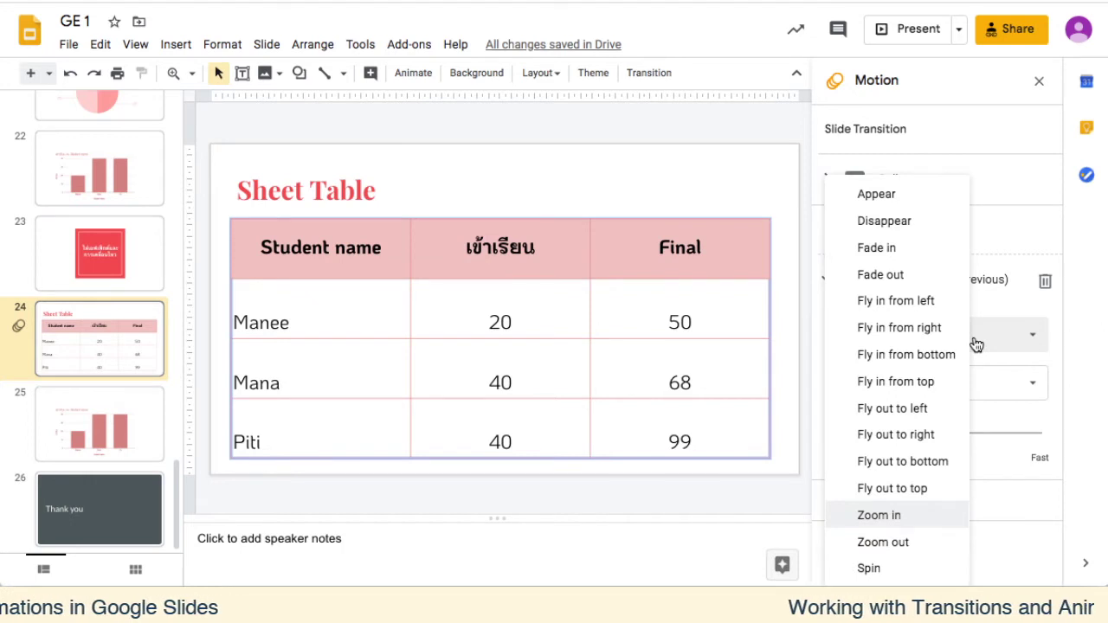
click(901, 567)
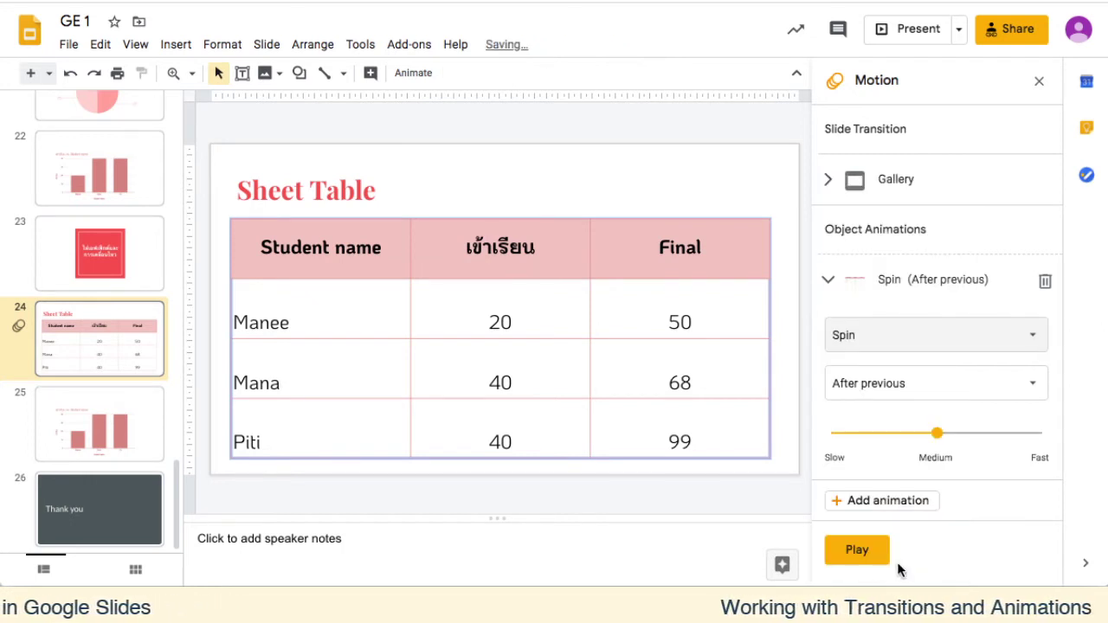
click(868, 557)
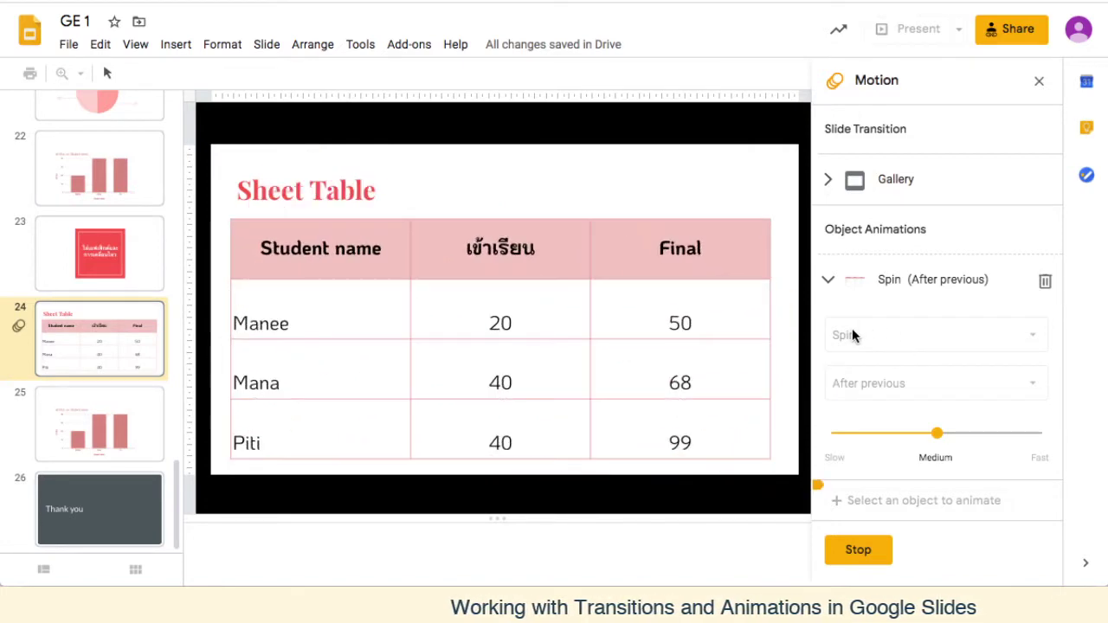
click(854, 550)
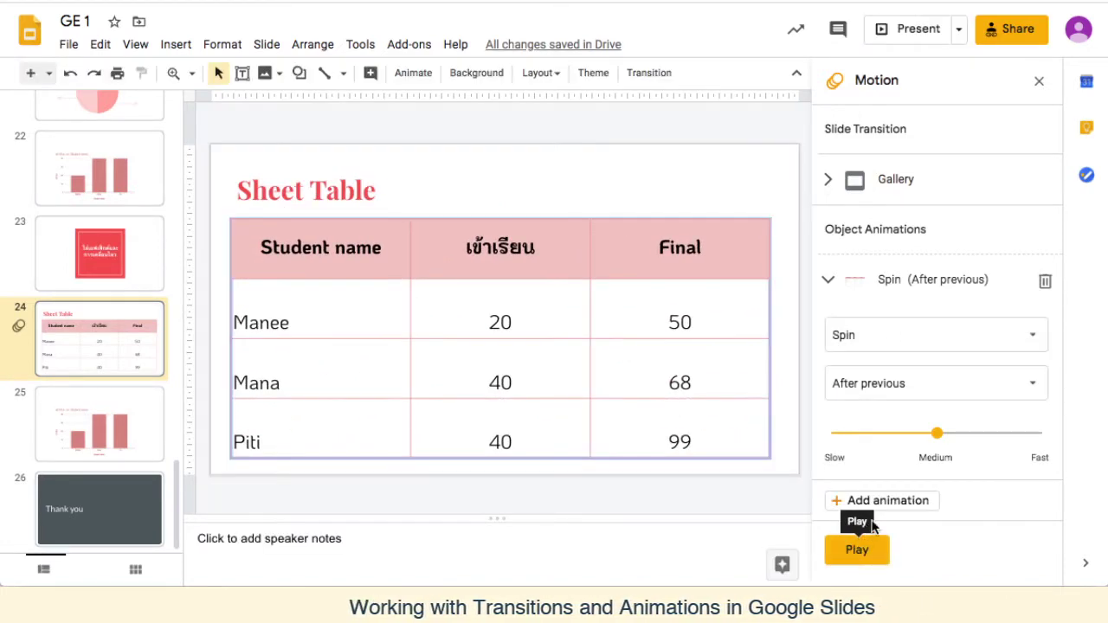
Make the Spin animation start On click and preview it again
click(899, 394)
click(897, 423)
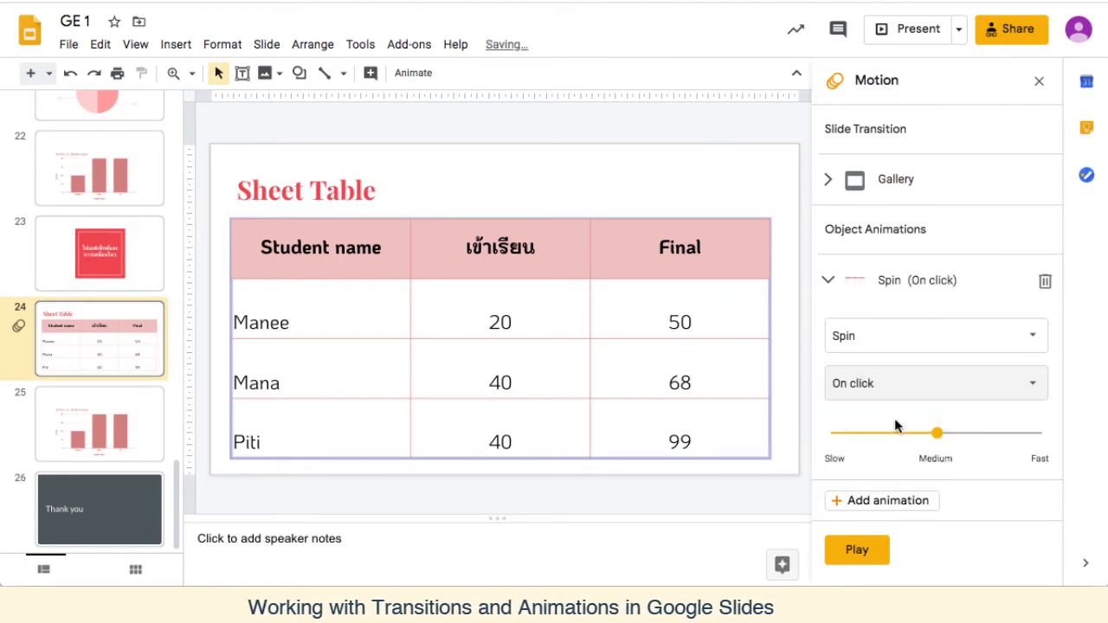
click(857, 551)
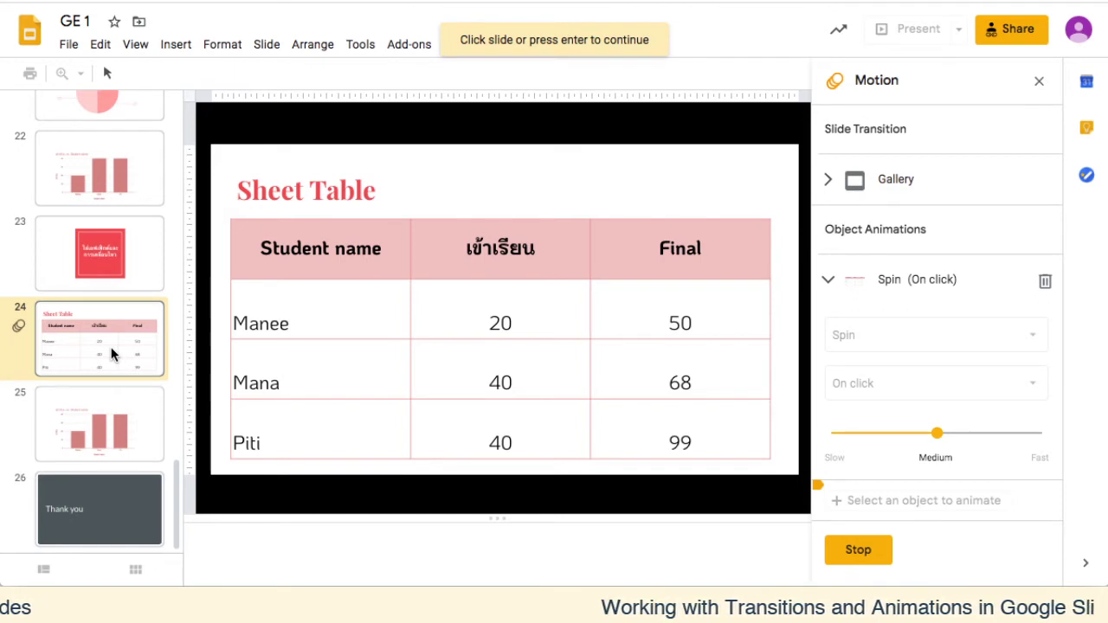
click(855, 561)
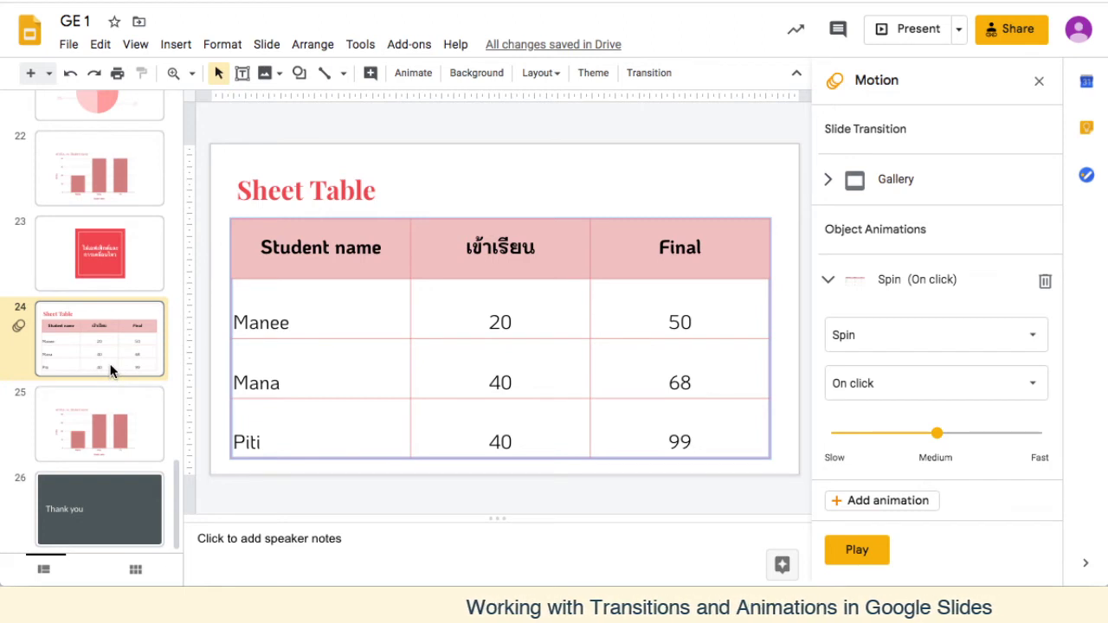
Add a Title only slide after the Sheet Table slide, titled 'การลบ'
click(49, 75)
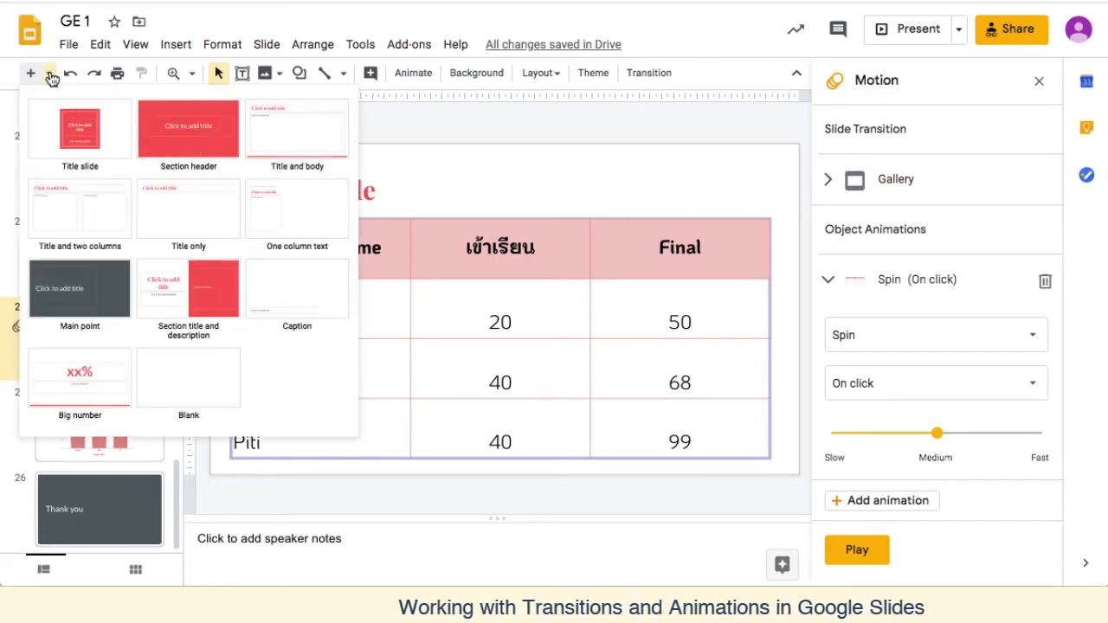
click(180, 226)
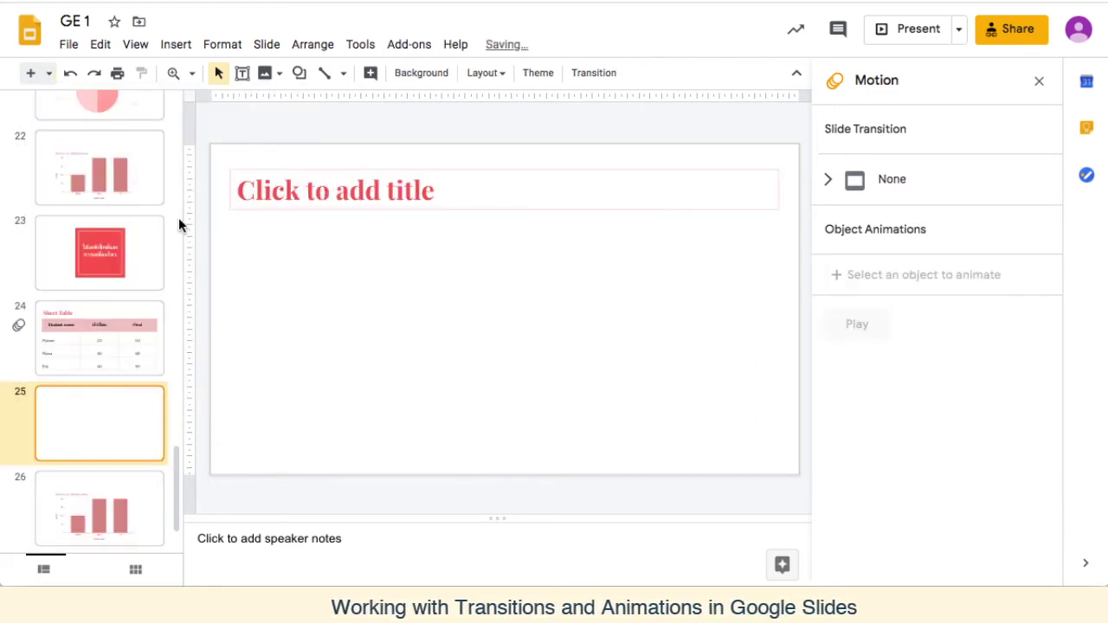
click(351, 197)
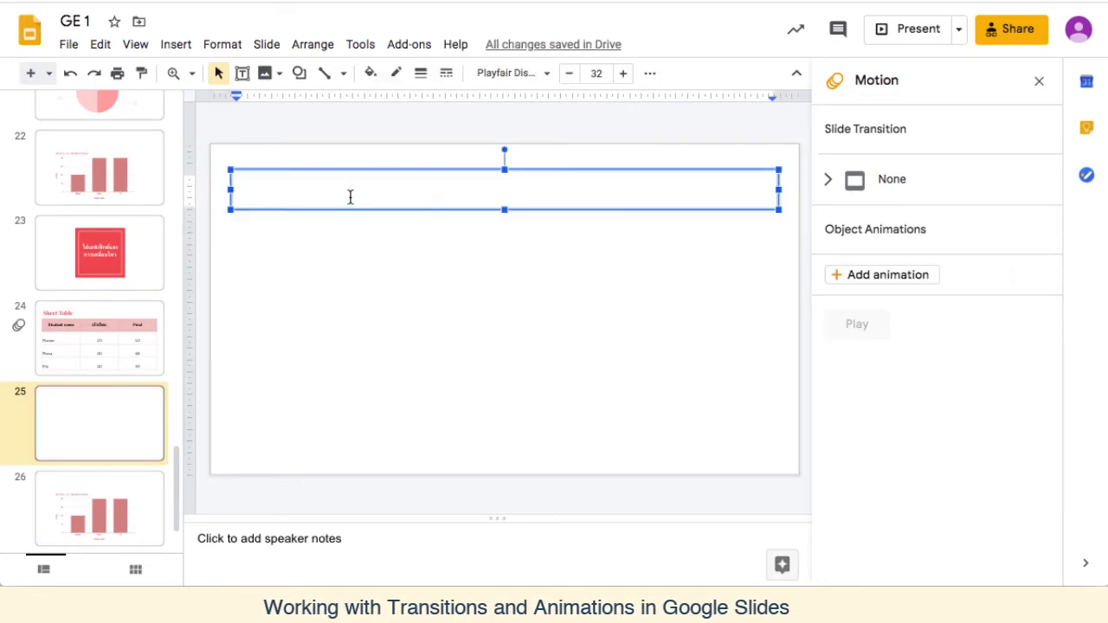
text(การลบ)
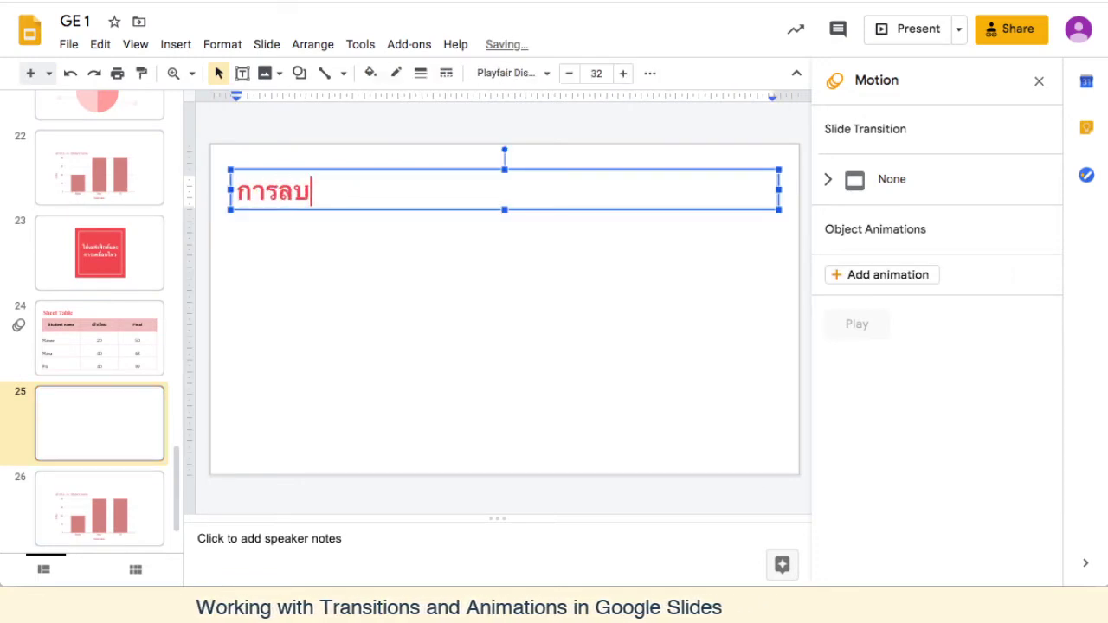
click(350, 296)
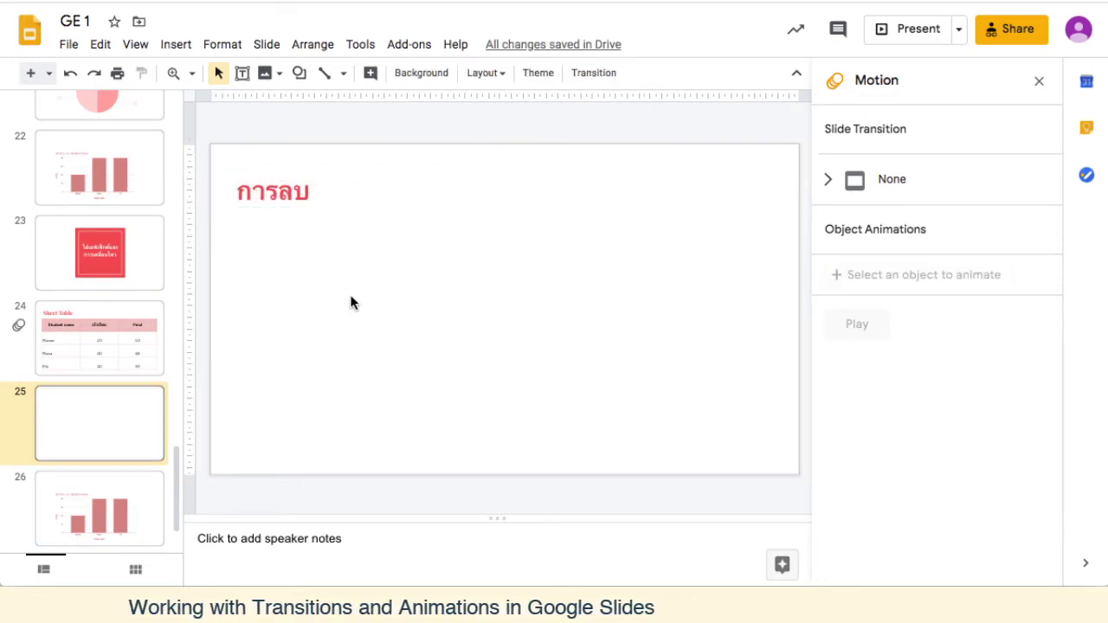
click(176, 50)
Start a web image search, then close it without inserting anything
mouse_move(193, 84)
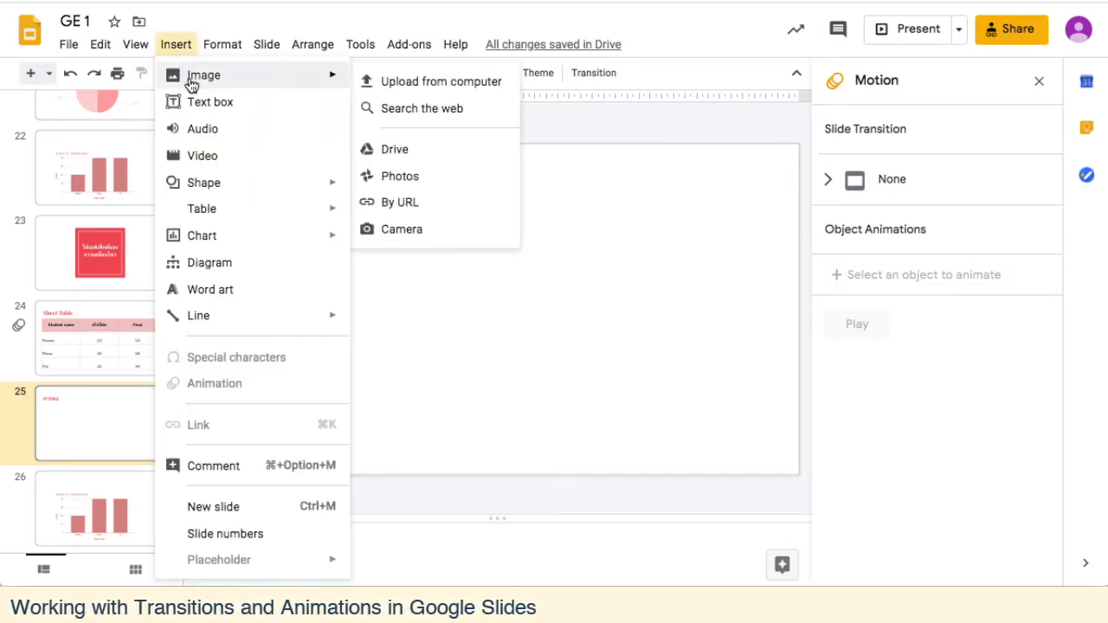
click(428, 108)
click(952, 95)
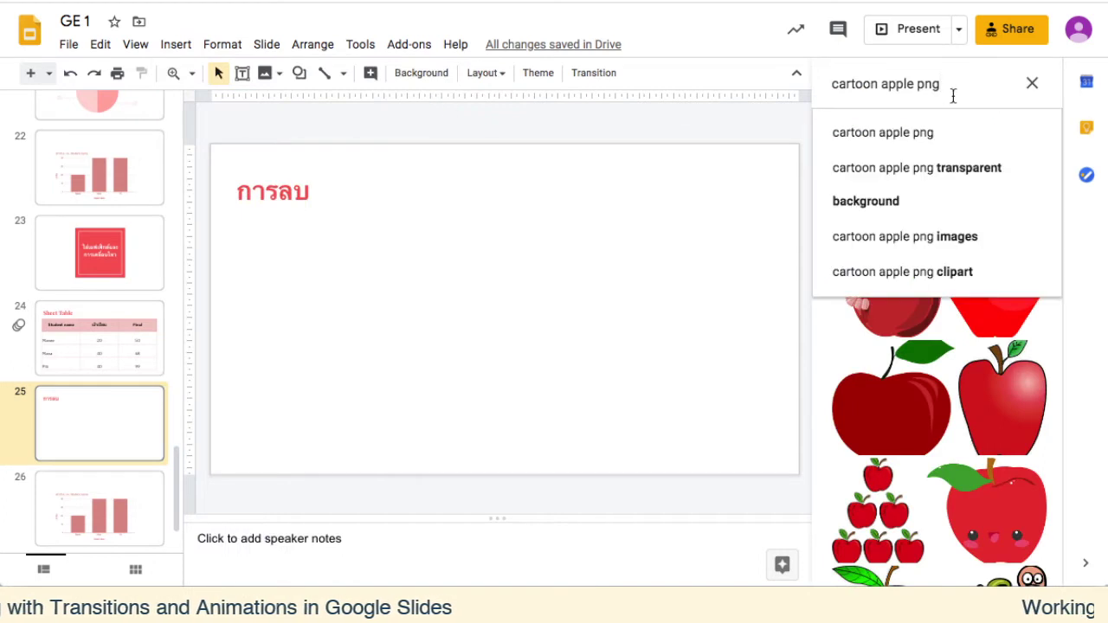
click(1035, 86)
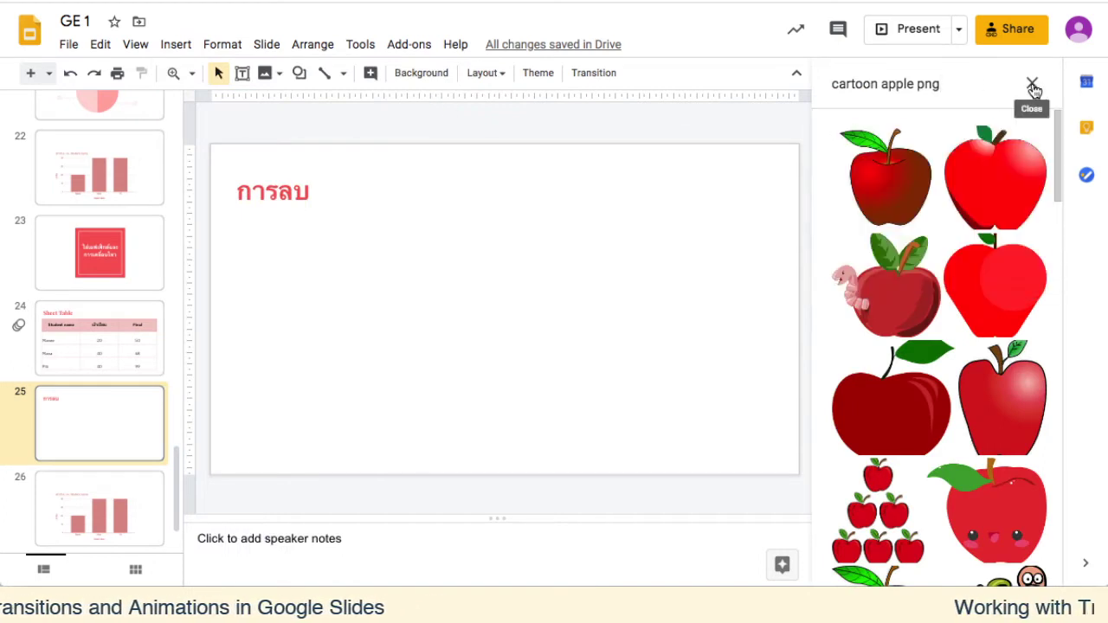
click(1035, 87)
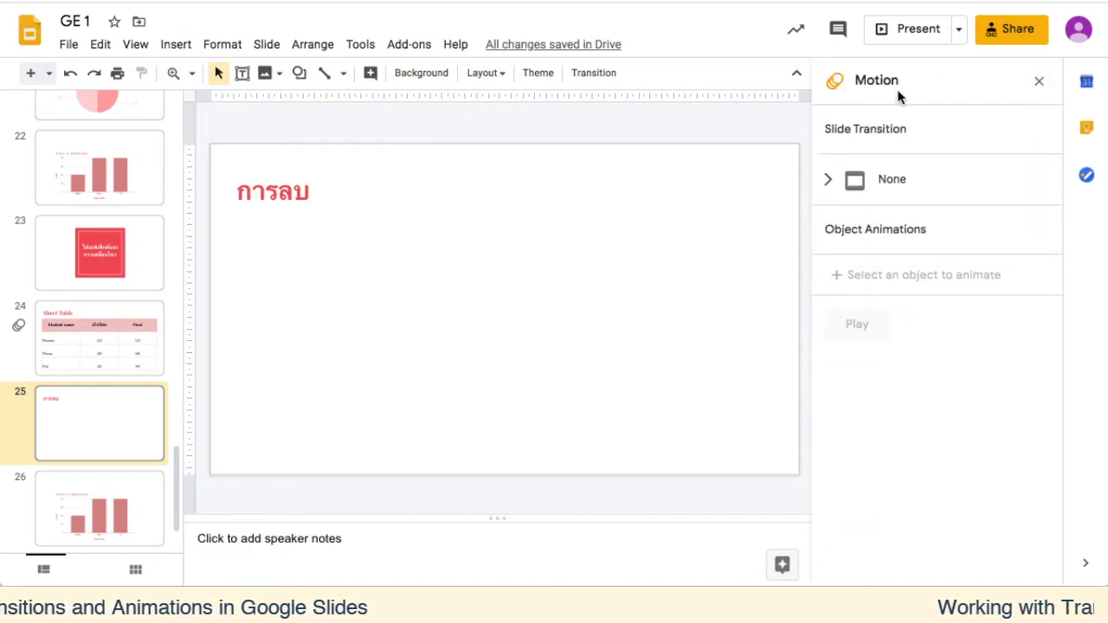
Search the web for 'cartoon tree png' and insert the leafy cartoon tree
click(176, 46)
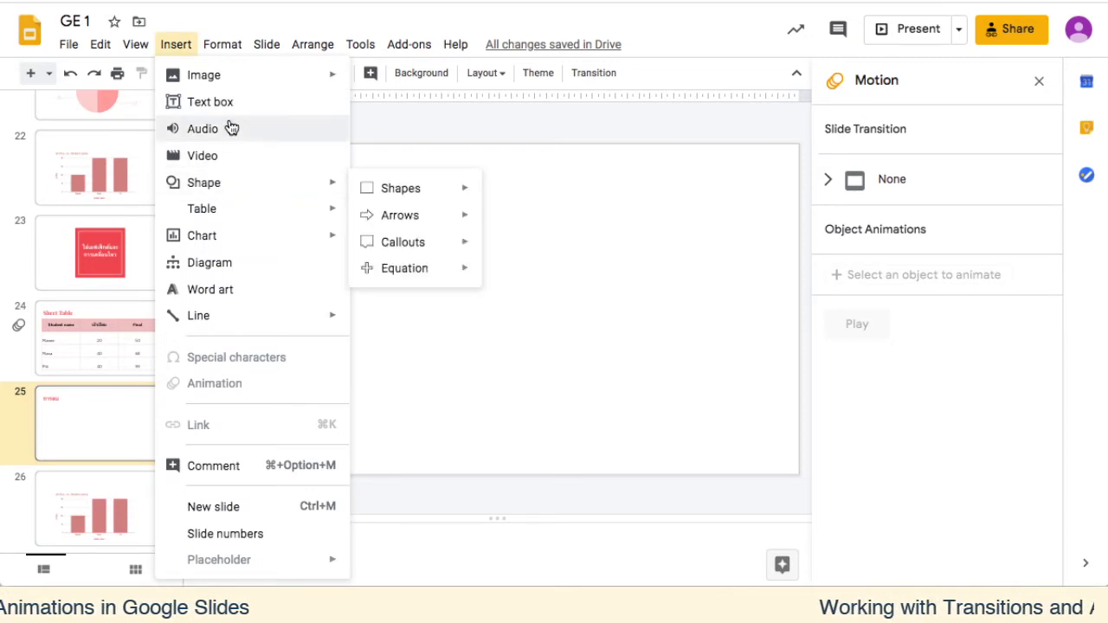
mouse_move(223, 76)
click(435, 109)
text(cartoon apple png)
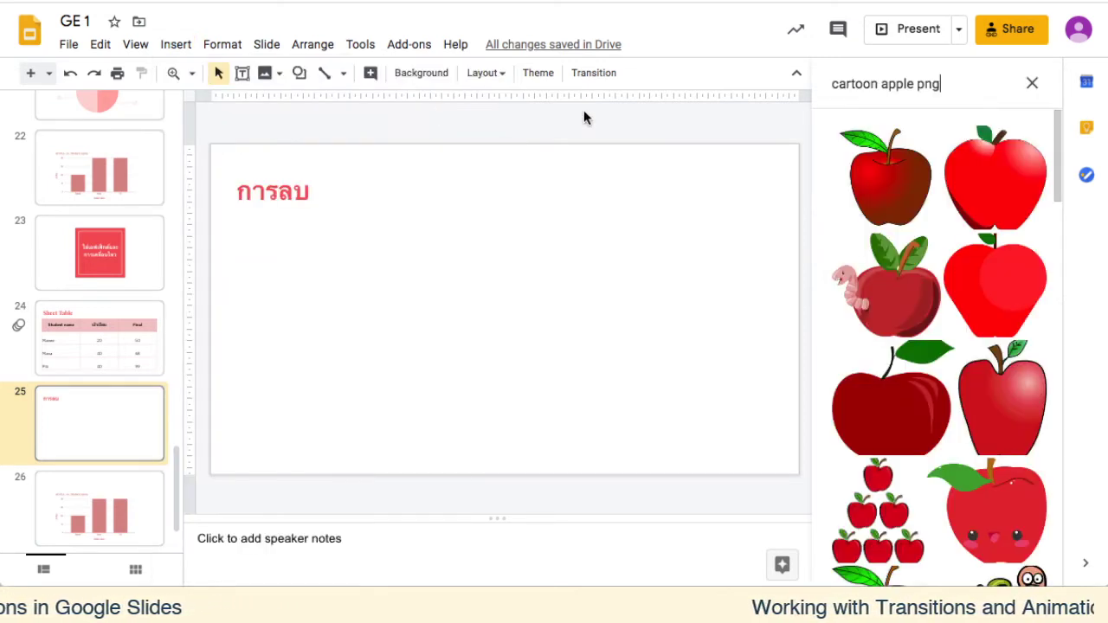
click(973, 86)
double_click(900, 84)
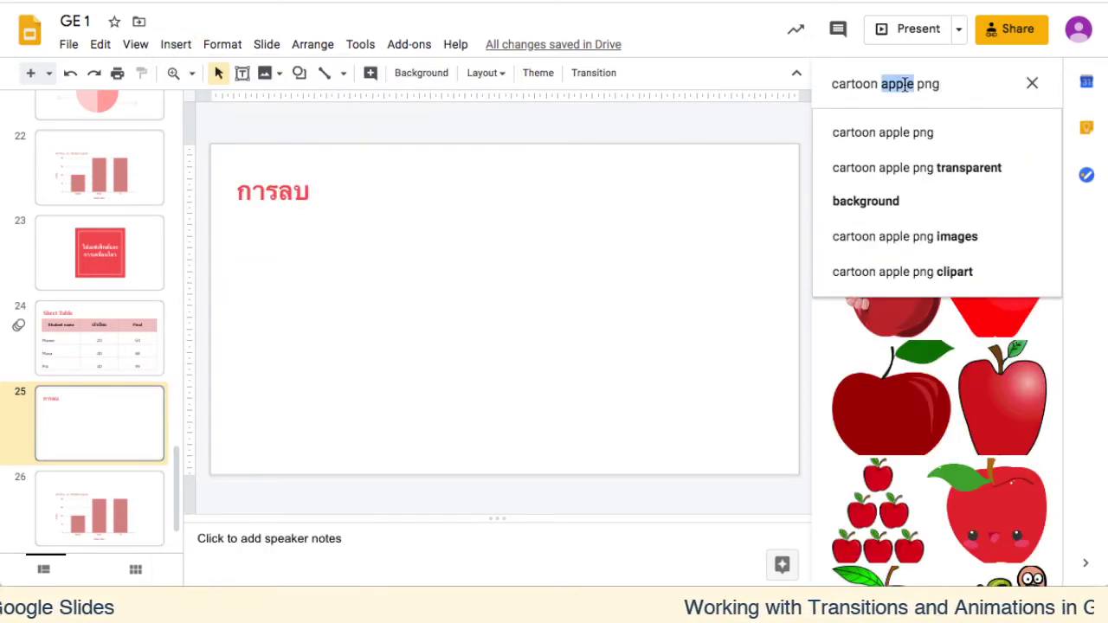
text(ะพ)
key(BackSpace)
key(BackSpace)
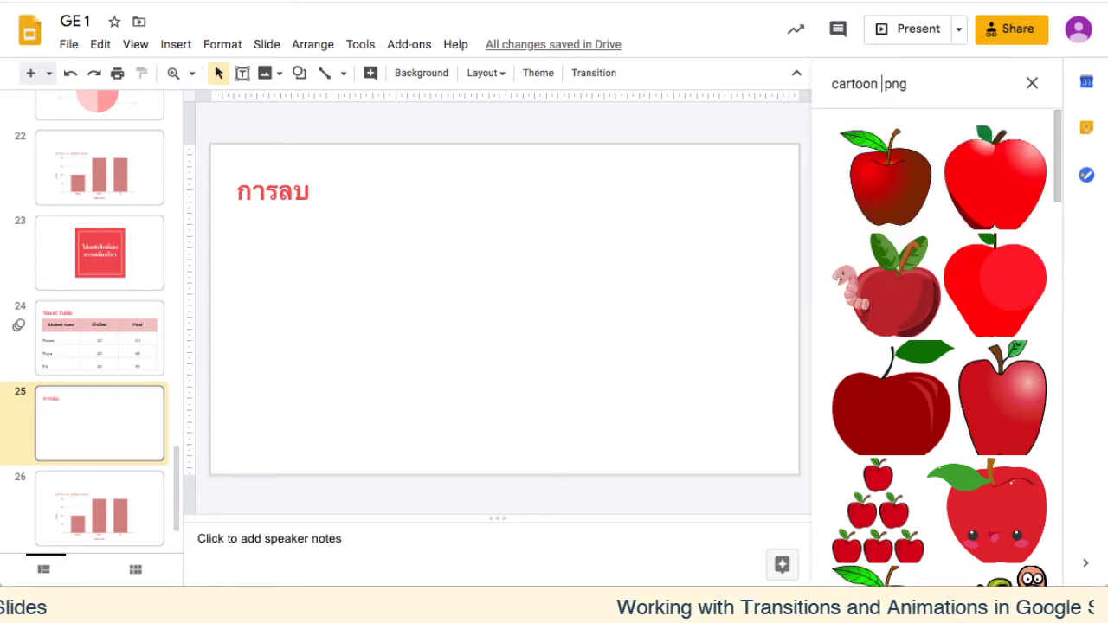
text(tree)
key(Return)
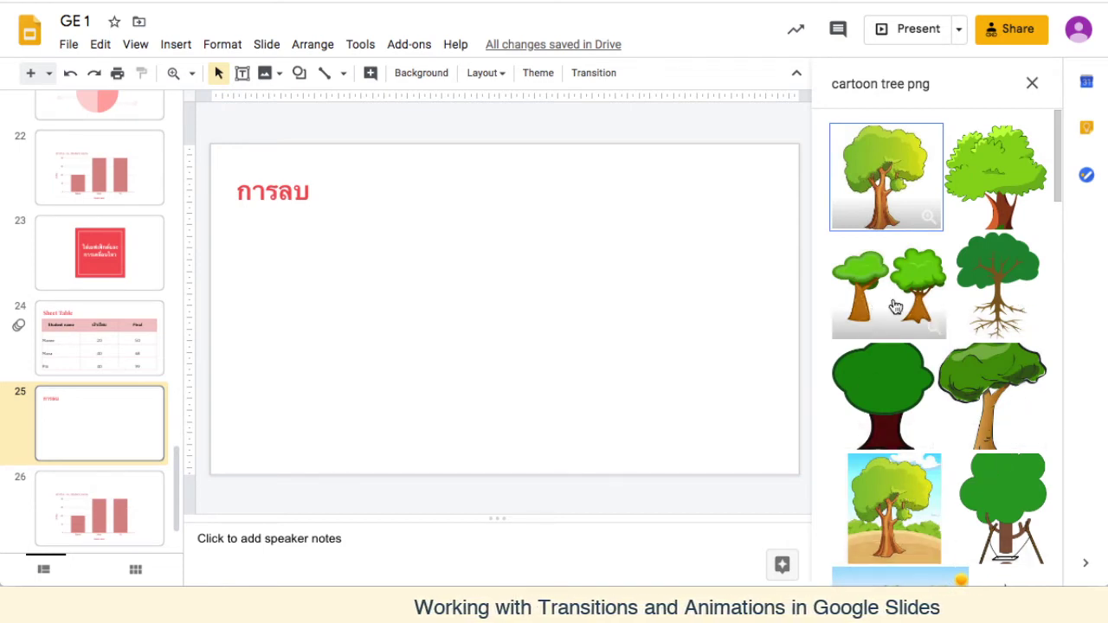
click(1003, 186)
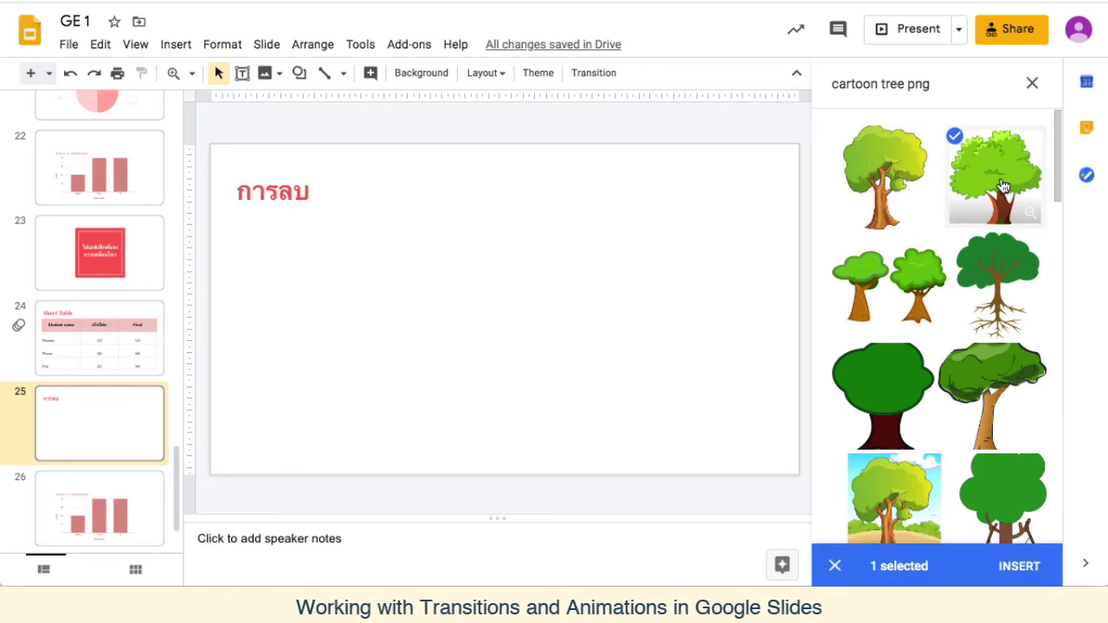
click(1018, 564)
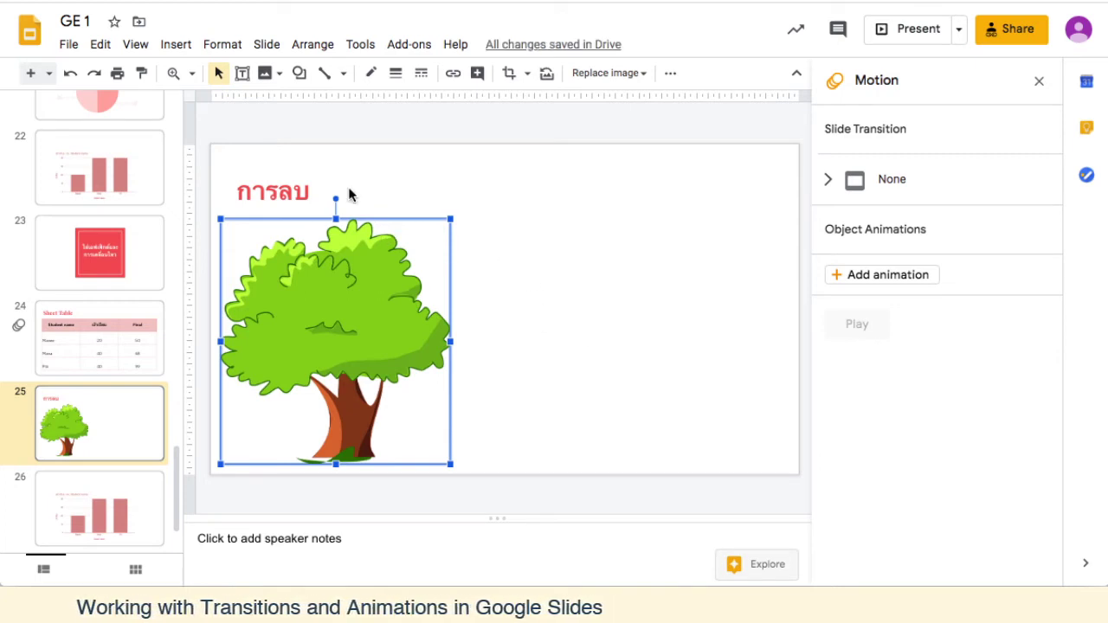
click(587, 228)
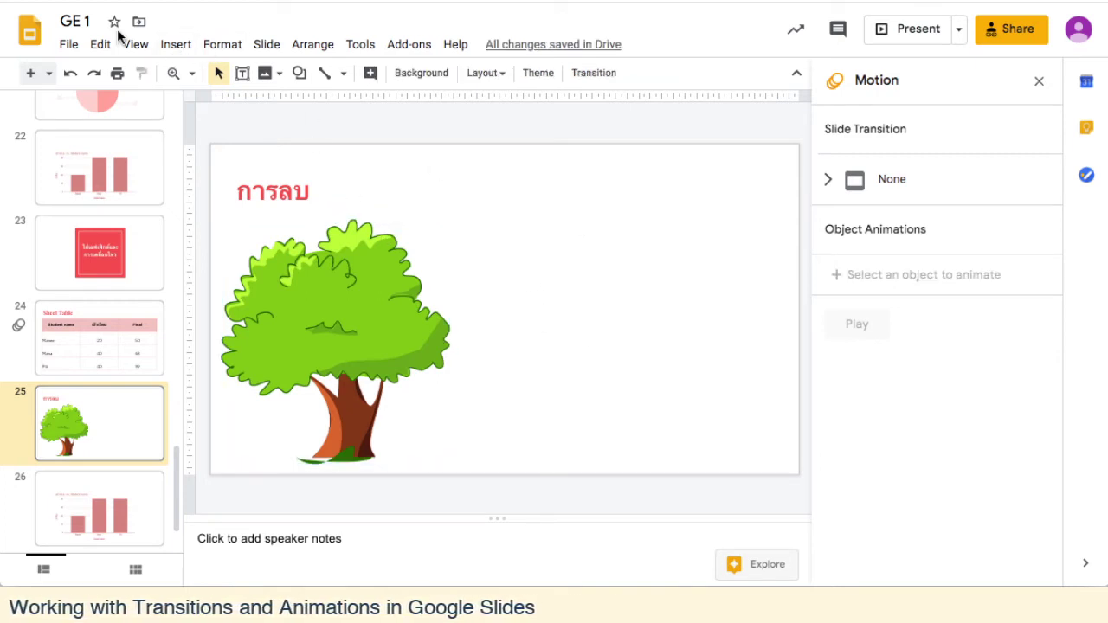
Search the web for 'cartoon apple png' and insert the red apple beside the tree
click(169, 45)
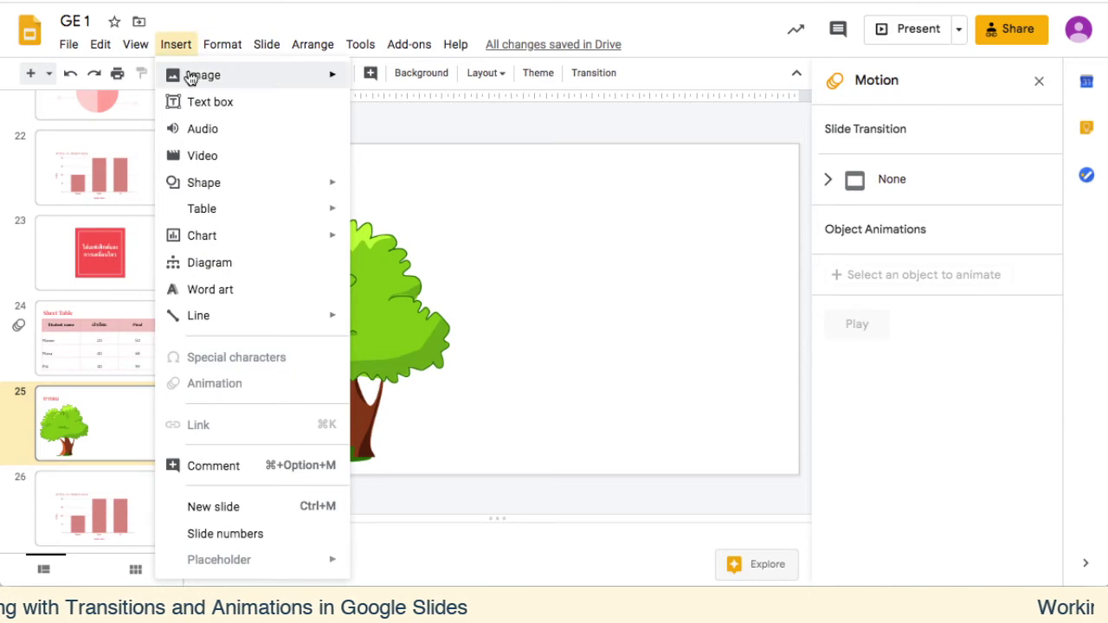
mouse_move(192, 76)
click(420, 109)
text(cartoon tree png)
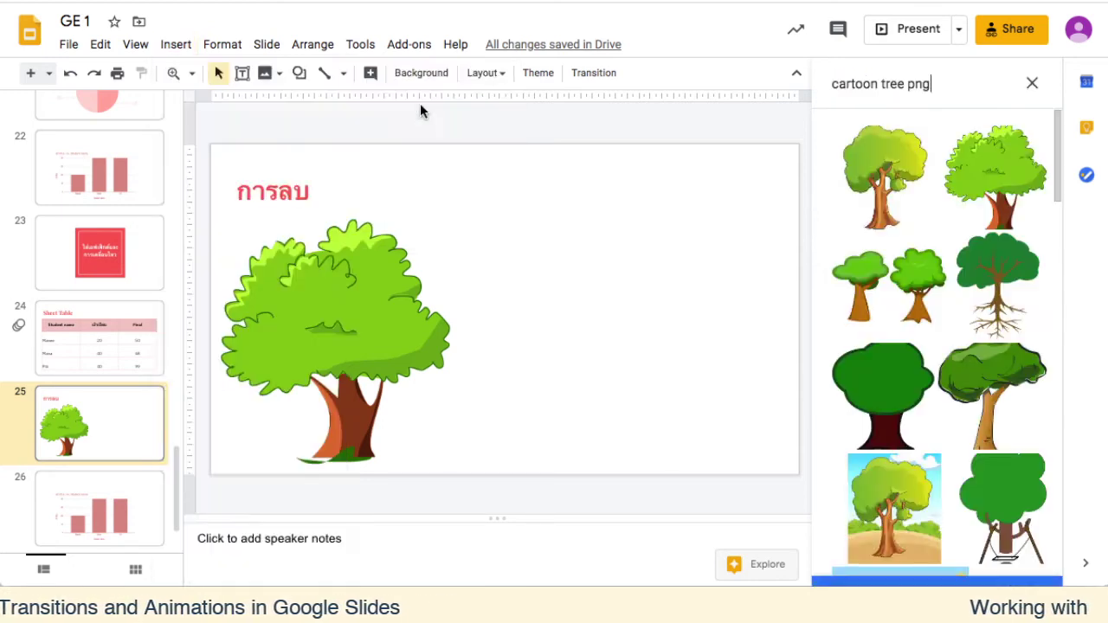
double_click(892, 84)
text(apple)
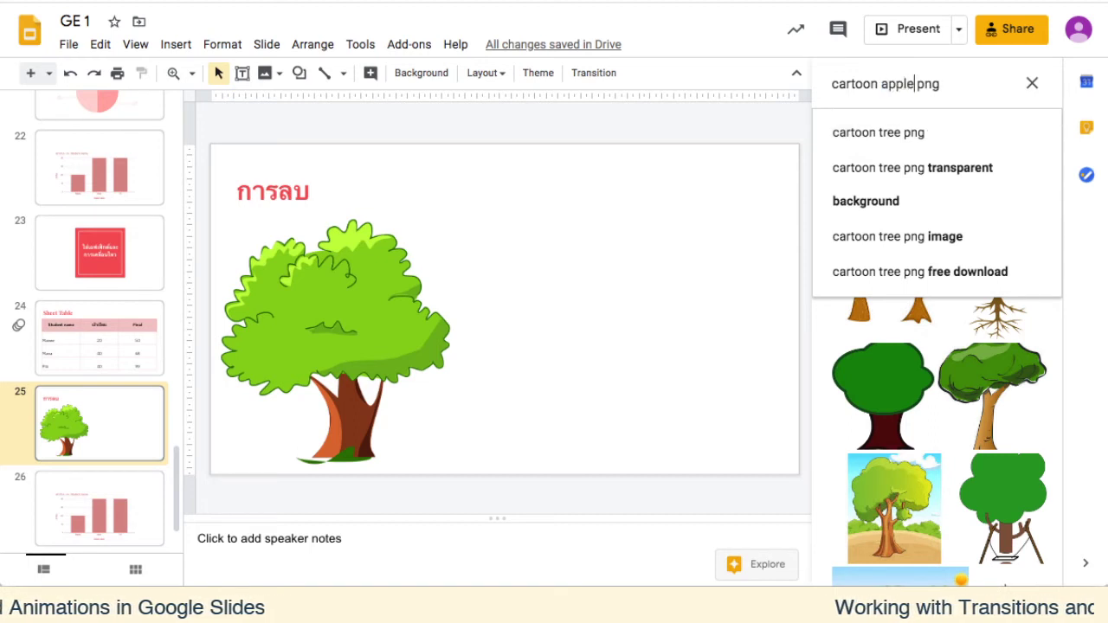
click(659, 179)
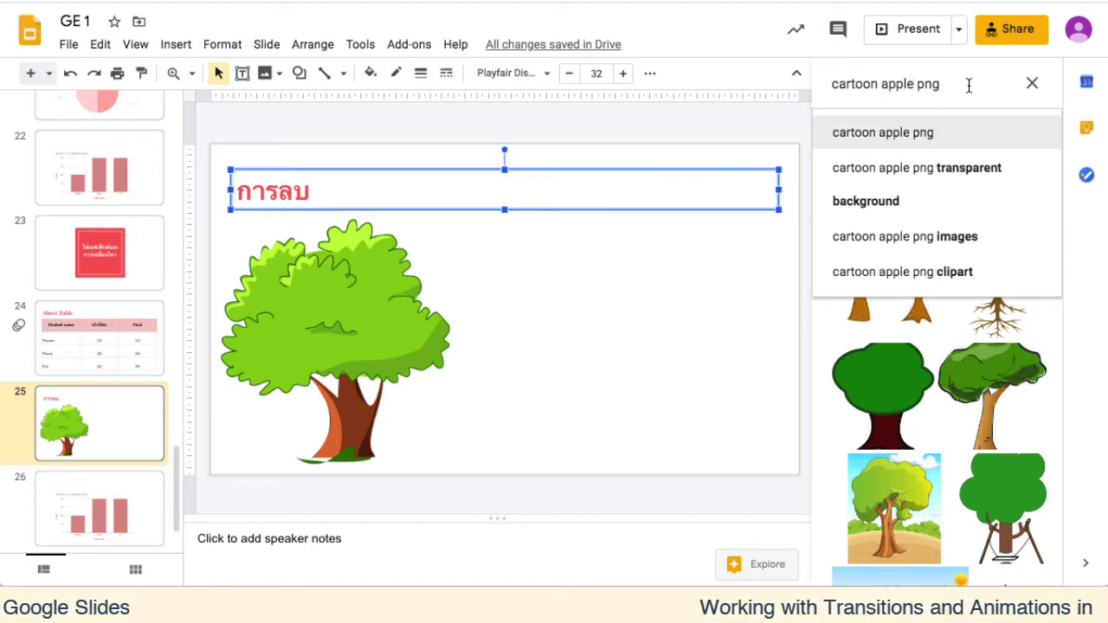
key(Return)
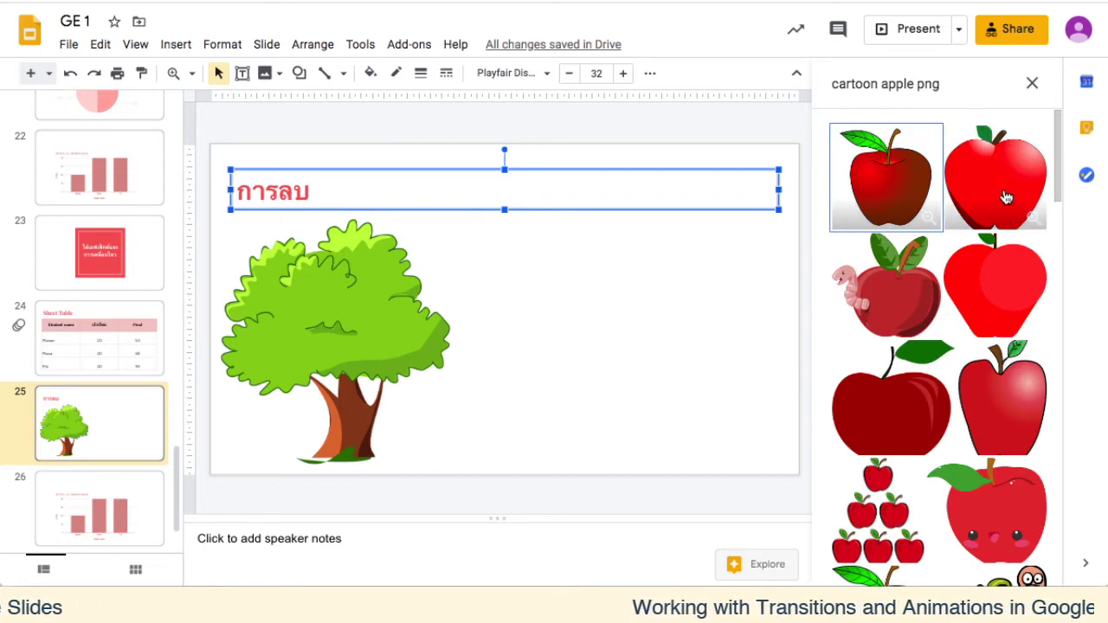
click(928, 217)
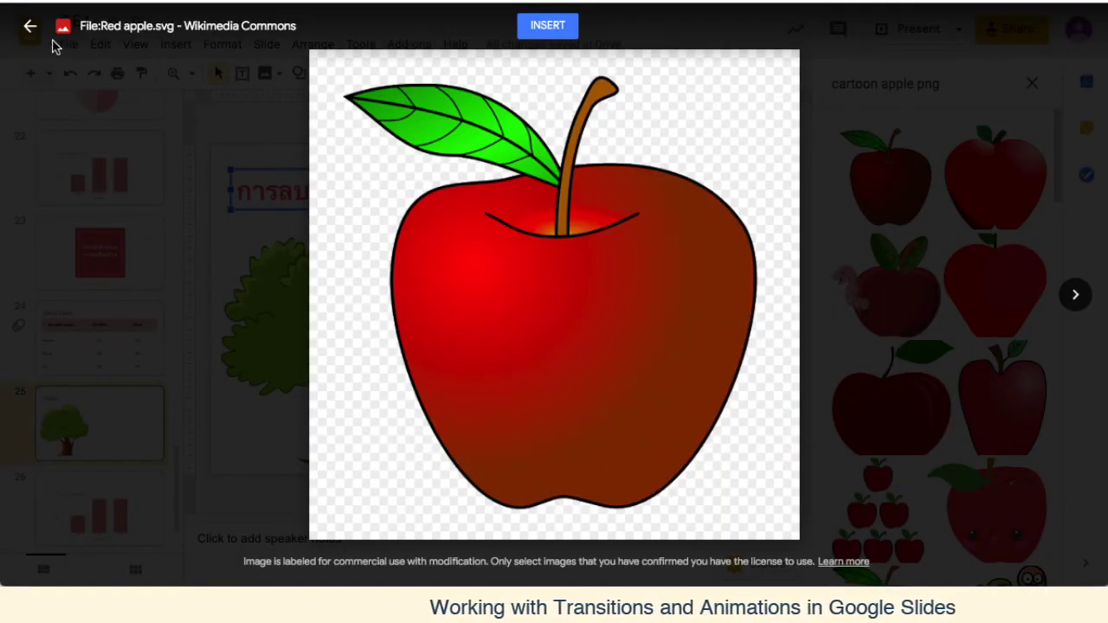
click(546, 25)
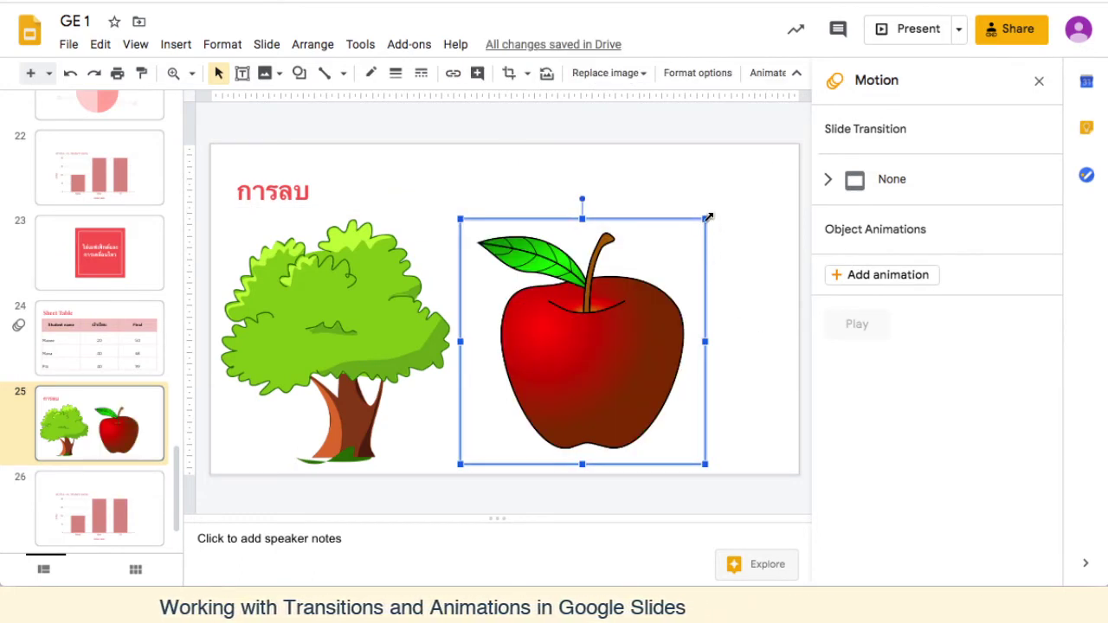
Shrink the apple and place it in the tree's foliage
mouse_move(708, 216)
mouse_down()
mouse_move(432, 396)
mouse_move(533, 392)
mouse_up()
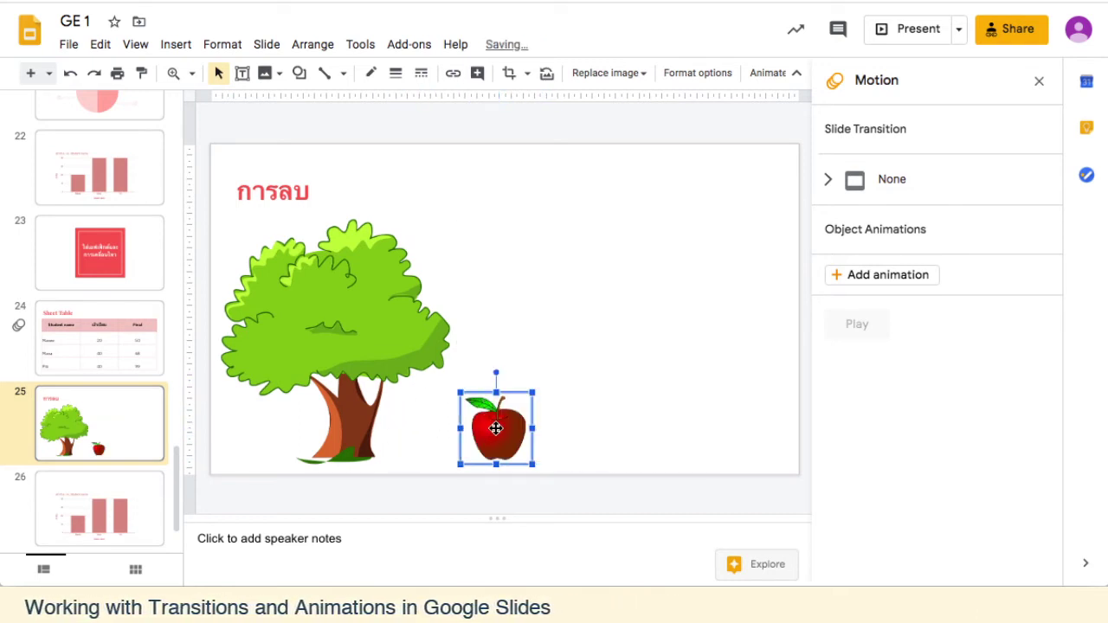
mouse_move(495, 426)
mouse_down()
mouse_move(266, 332)
mouse_move(294, 336)
mouse_up()
drag(332, 299, 304, 327)
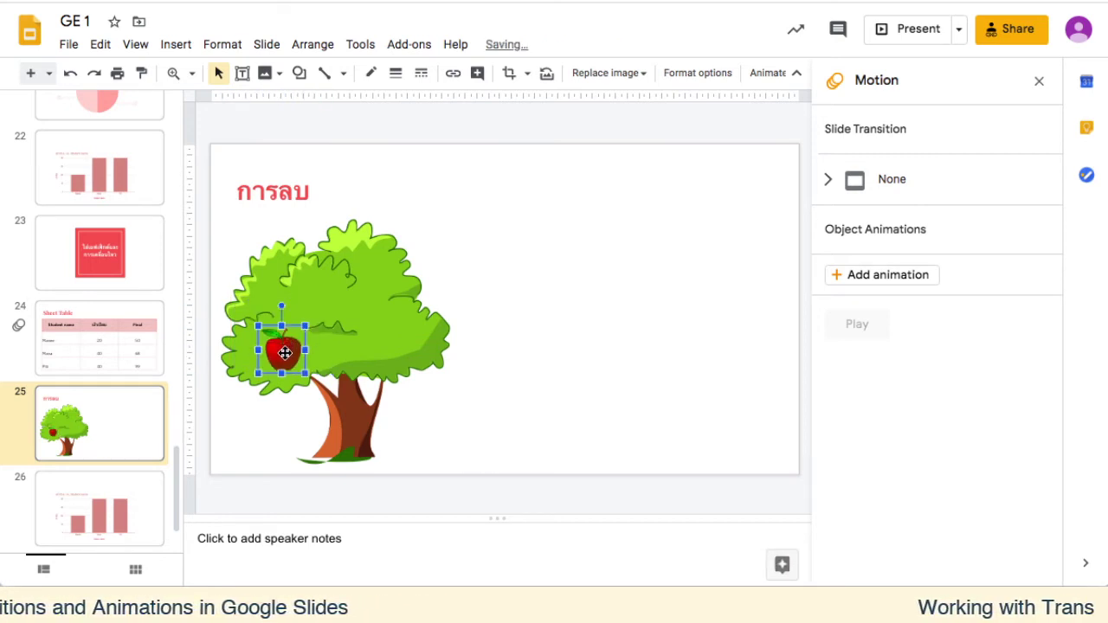
mouse_move(285, 354)
mouse_down()
mouse_move(298, 370)
mouse_move(404, 349)
mouse_up()
Paste copies of the apple and spread them across the tree's leaves
key(ctrl+v)
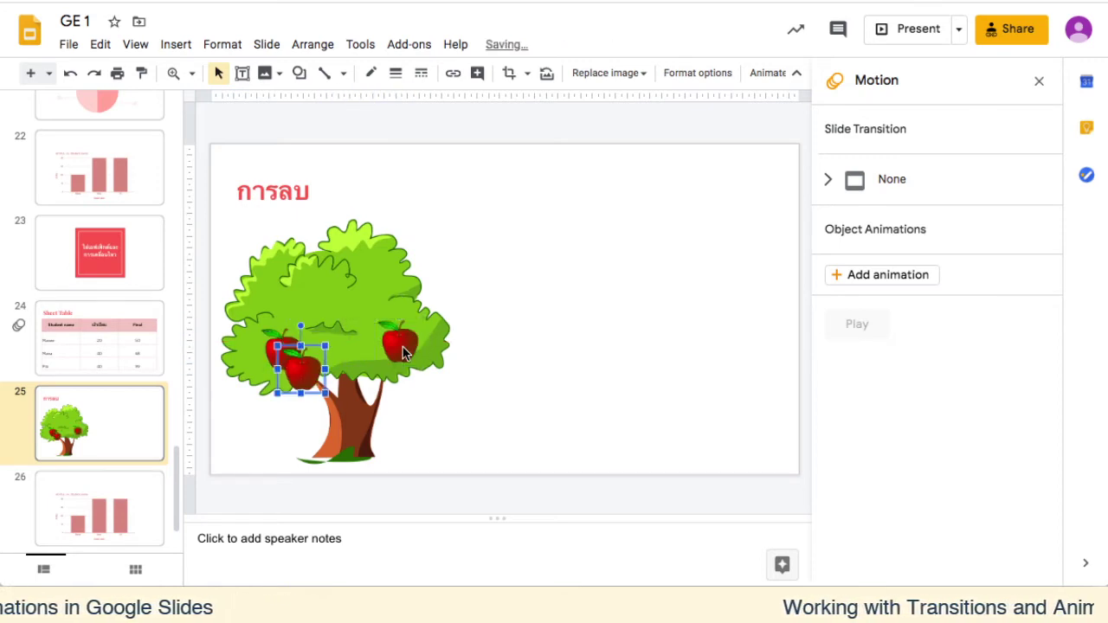
drag(302, 369, 374, 303)
key(ctrl+v)
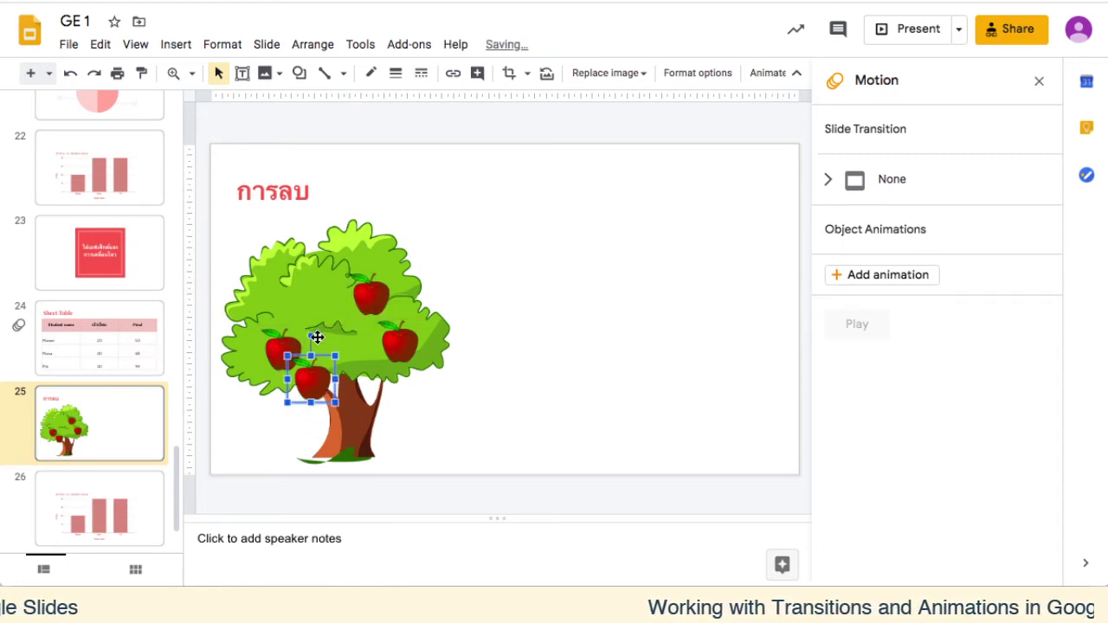
mouse_move(310, 381)
mouse_down()
mouse_move(301, 288)
mouse_move(279, 297)
mouse_up()
key(ctrl+v)
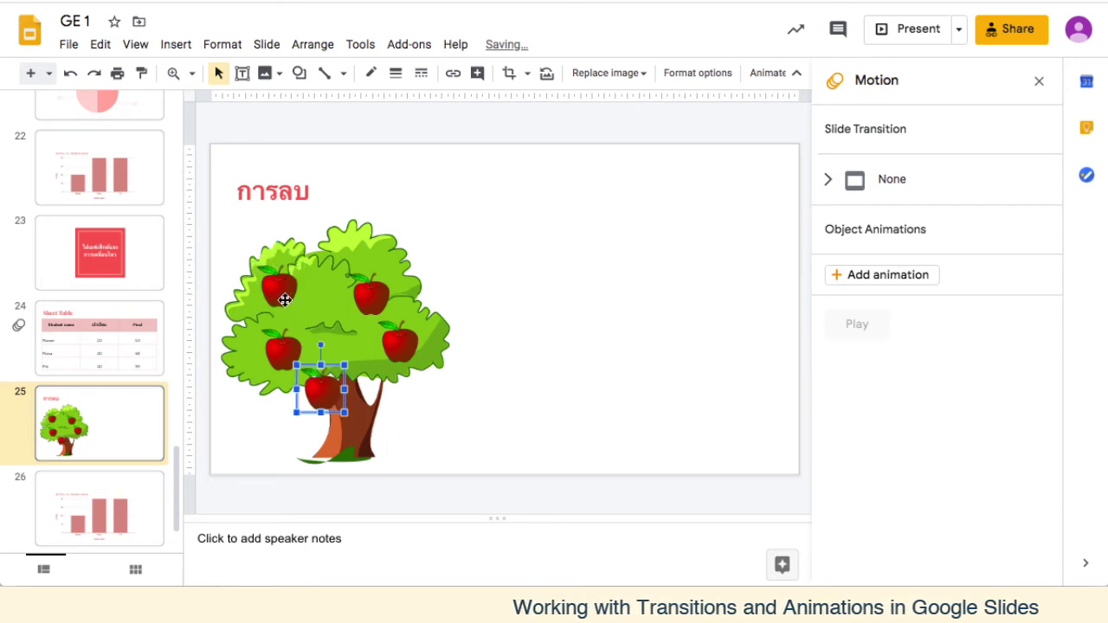
drag(321, 399, 329, 340)
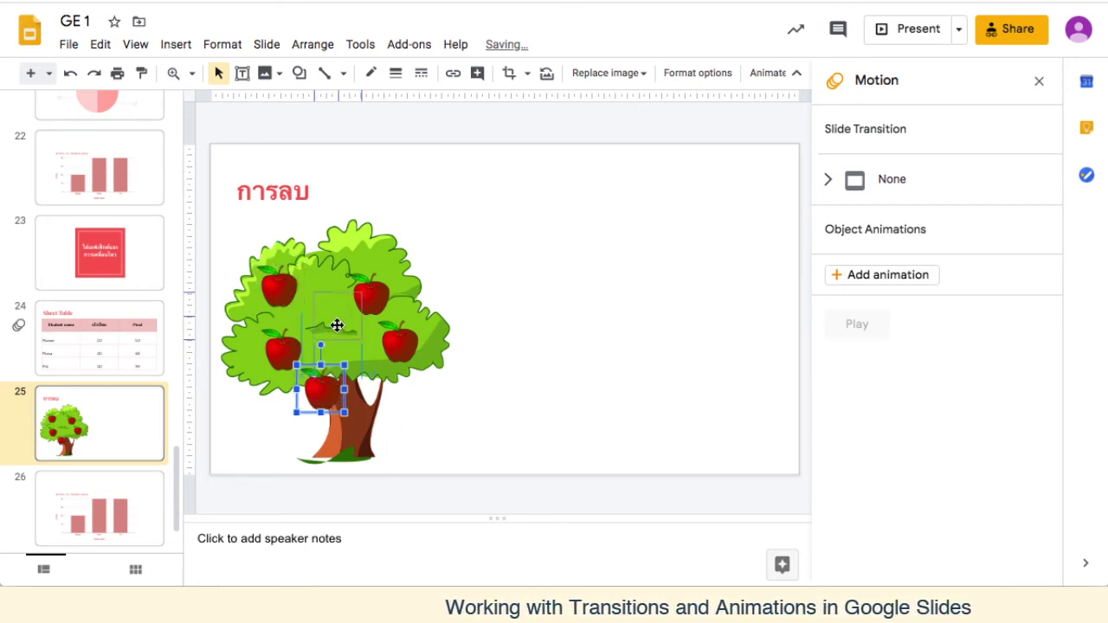
click(521, 220)
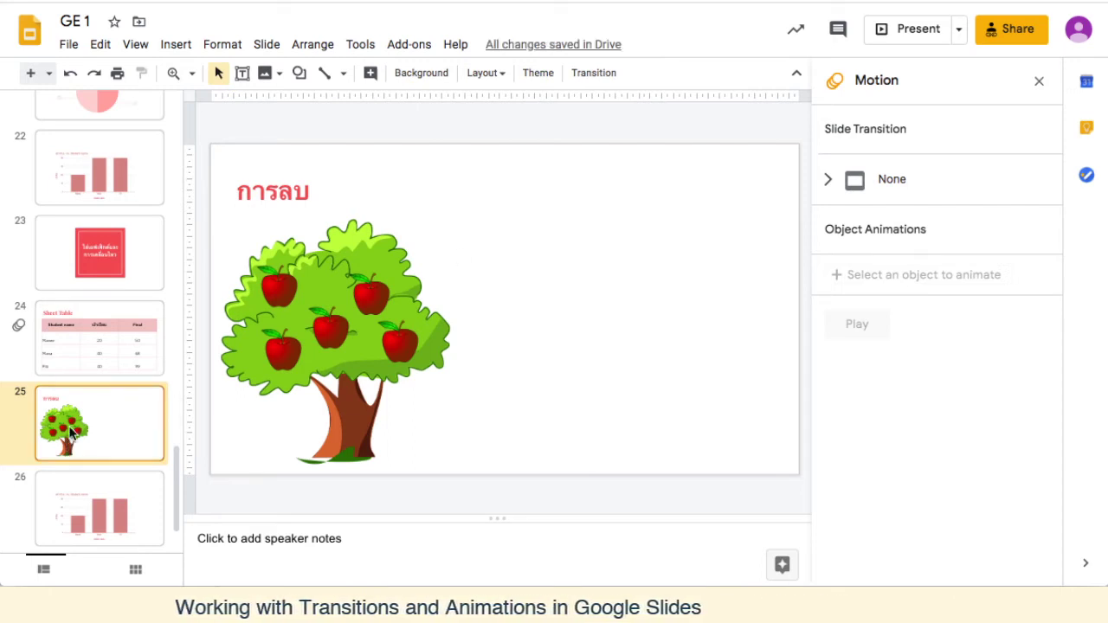
Compare with slide 24, then open slide 25's transition settings, currently None
click(81, 356)
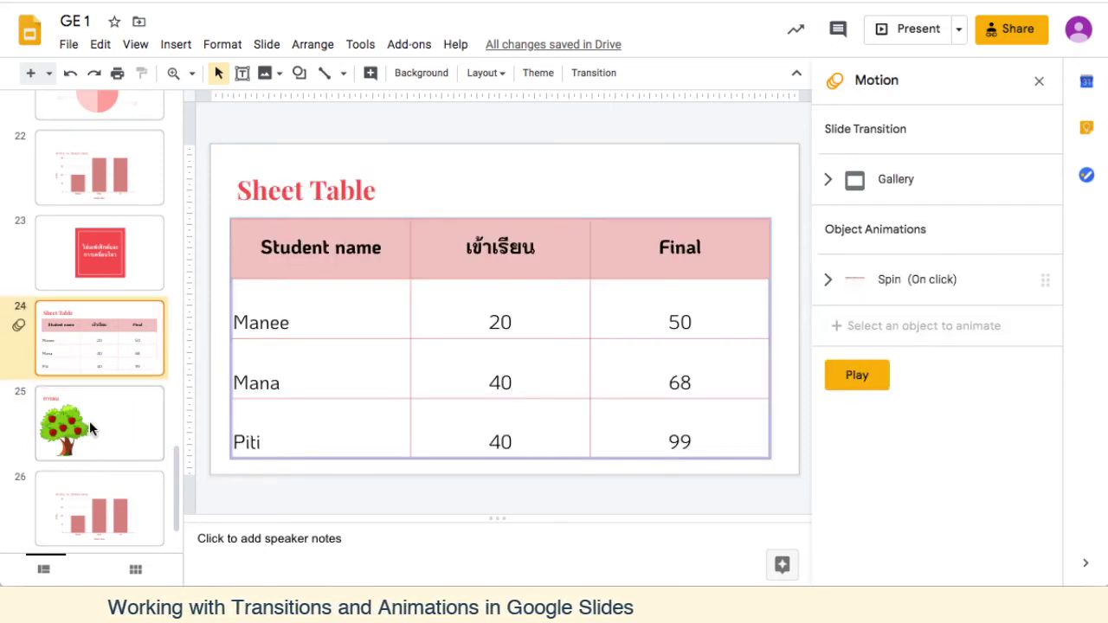
click(90, 421)
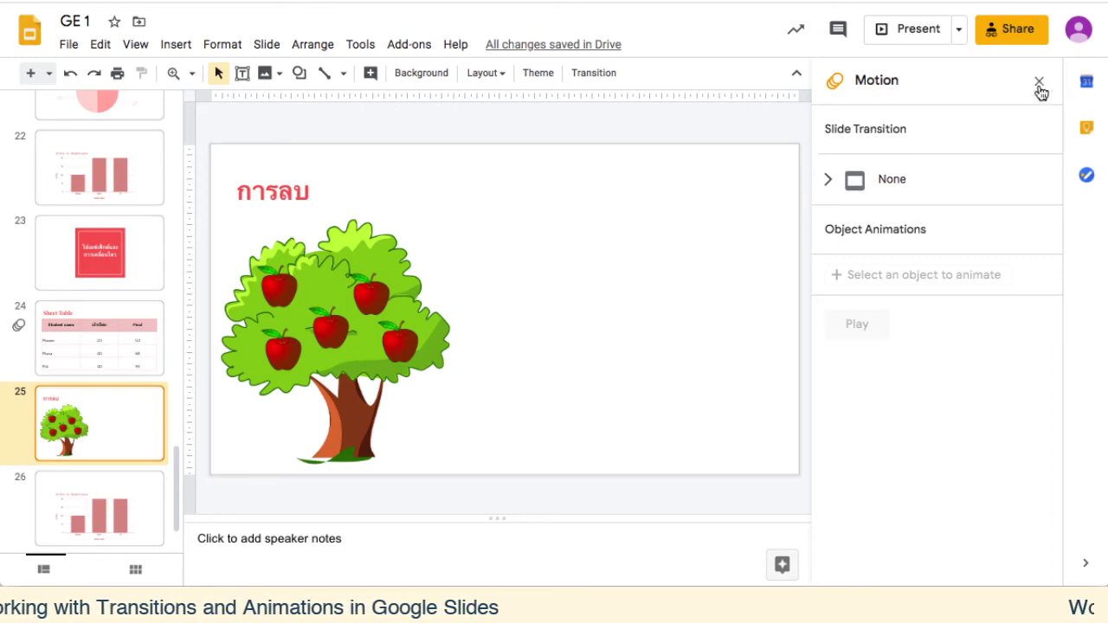
click(123, 376)
click(124, 409)
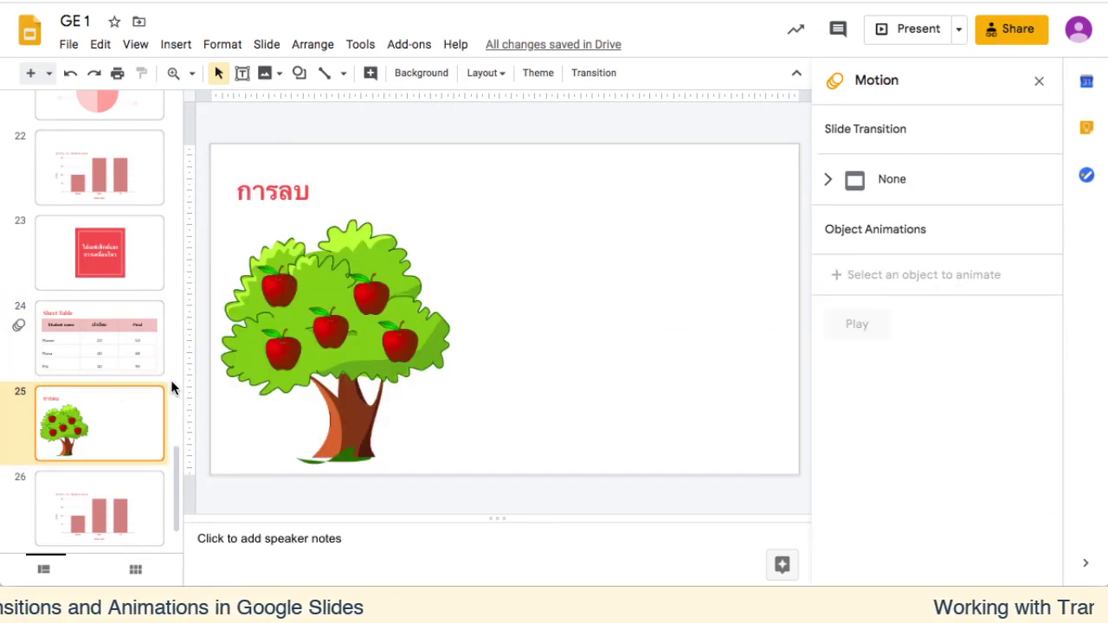
click(873, 179)
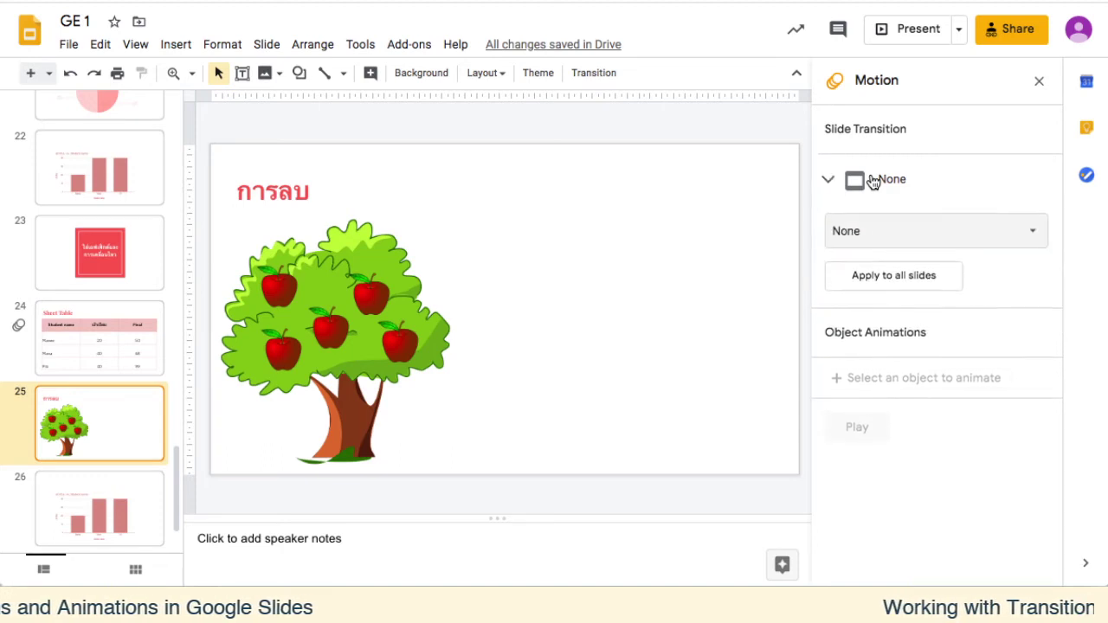
Give slide 25 a Slide from right transition, undoing the Apply to all slides
click(957, 243)
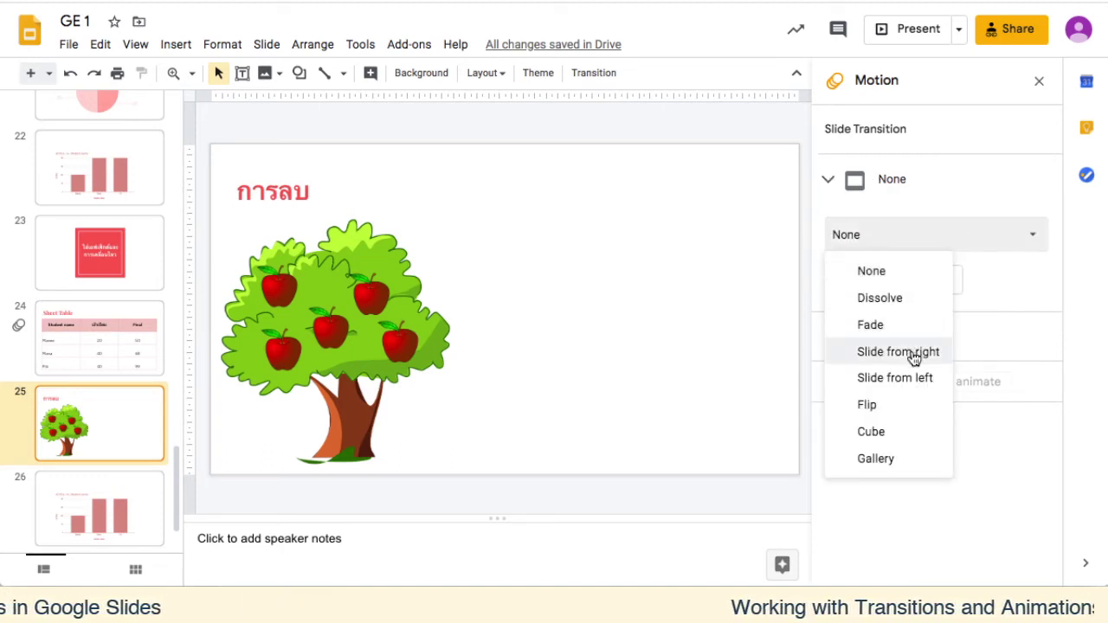
click(913, 353)
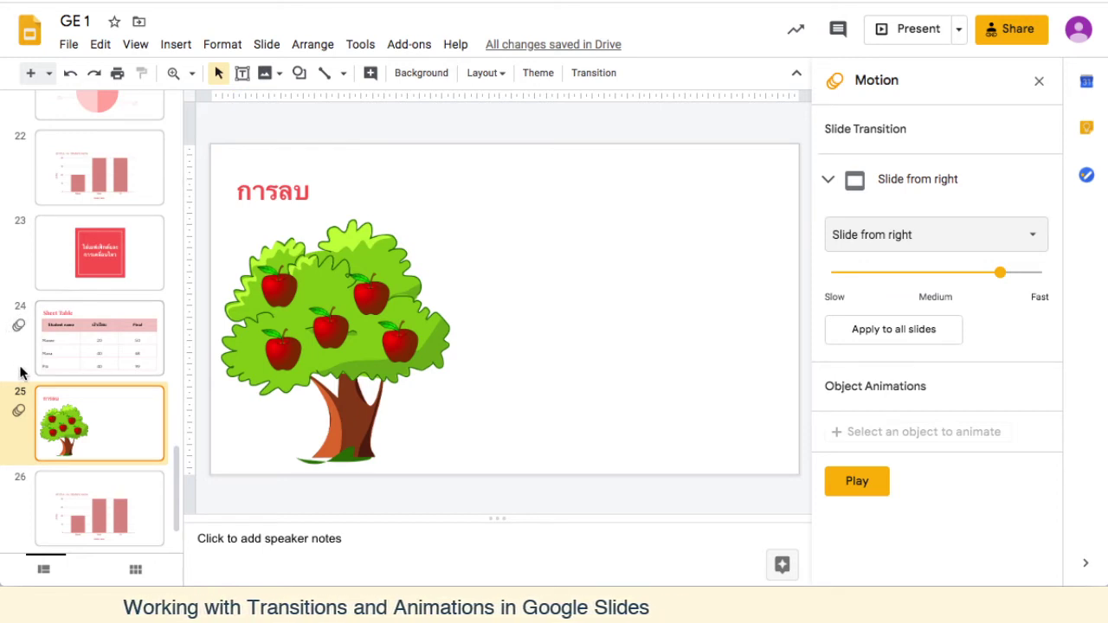
click(888, 332)
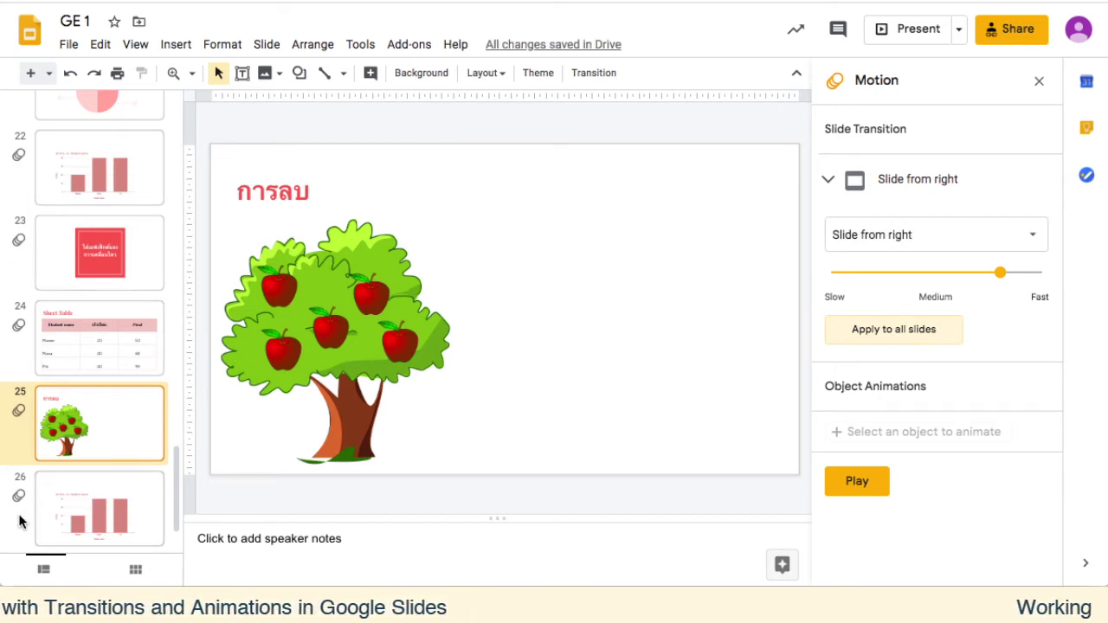
click(70, 76)
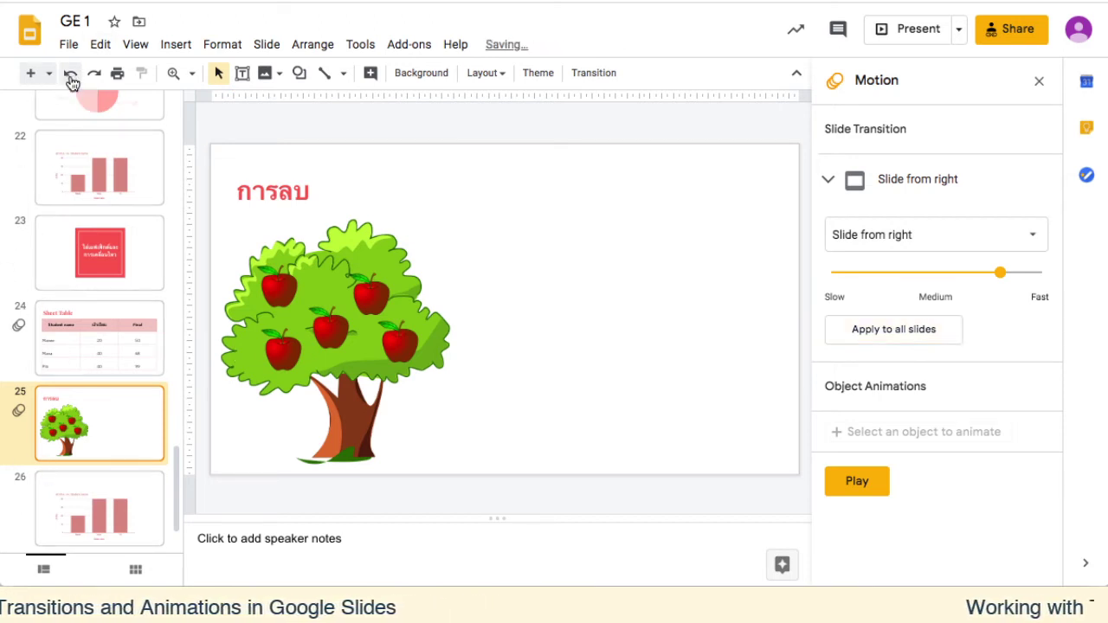
Confirm slides 23 and 24 kept their transitions, then set slide 25's transition to medium speed
click(60, 265)
click(84, 367)
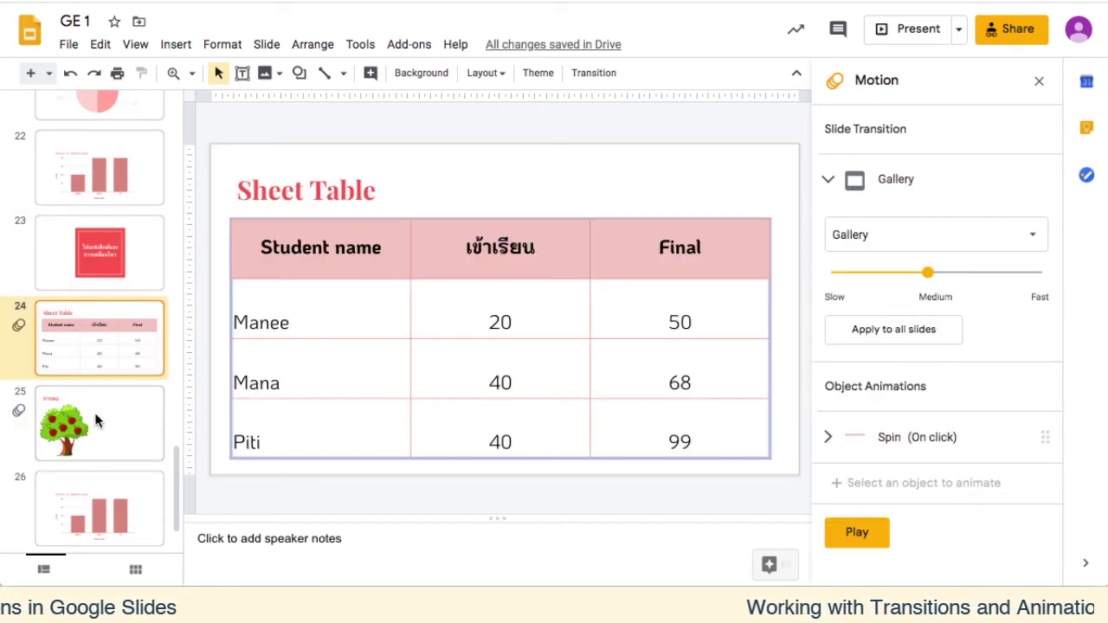
click(101, 430)
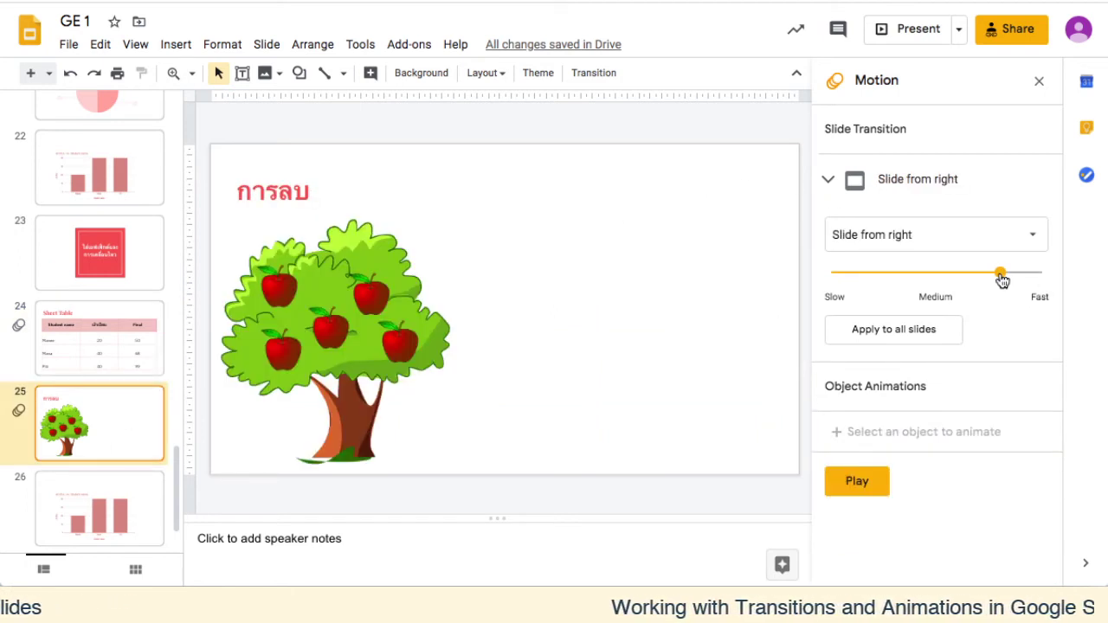
drag(1002, 275, 949, 292)
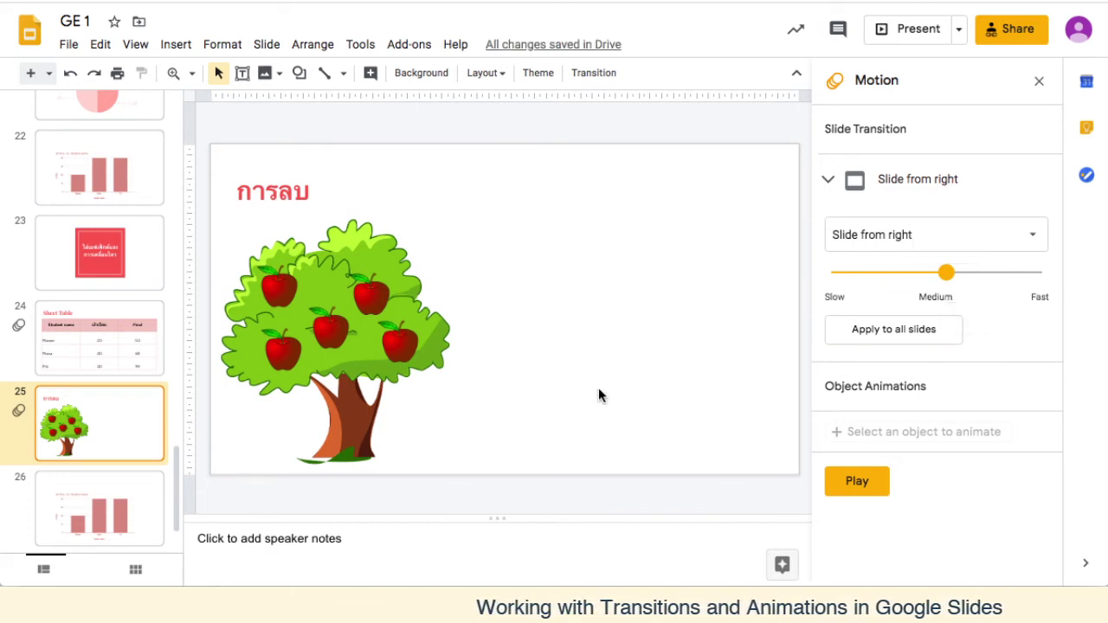
click(280, 292)
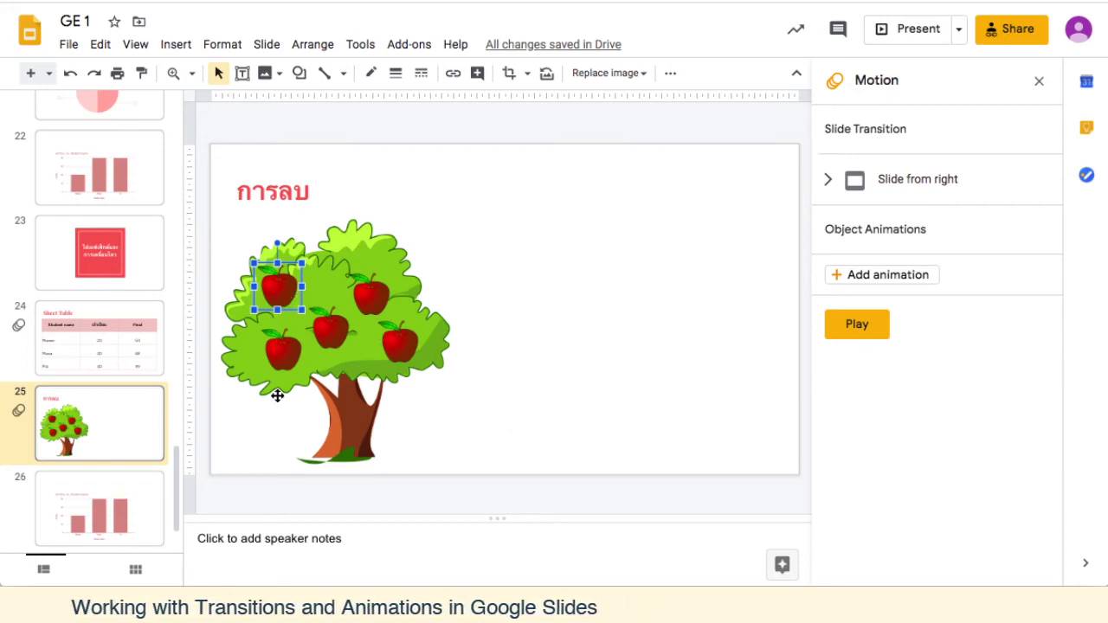
Give the top-left apple a fast Disappear animation starting On click
click(882, 276)
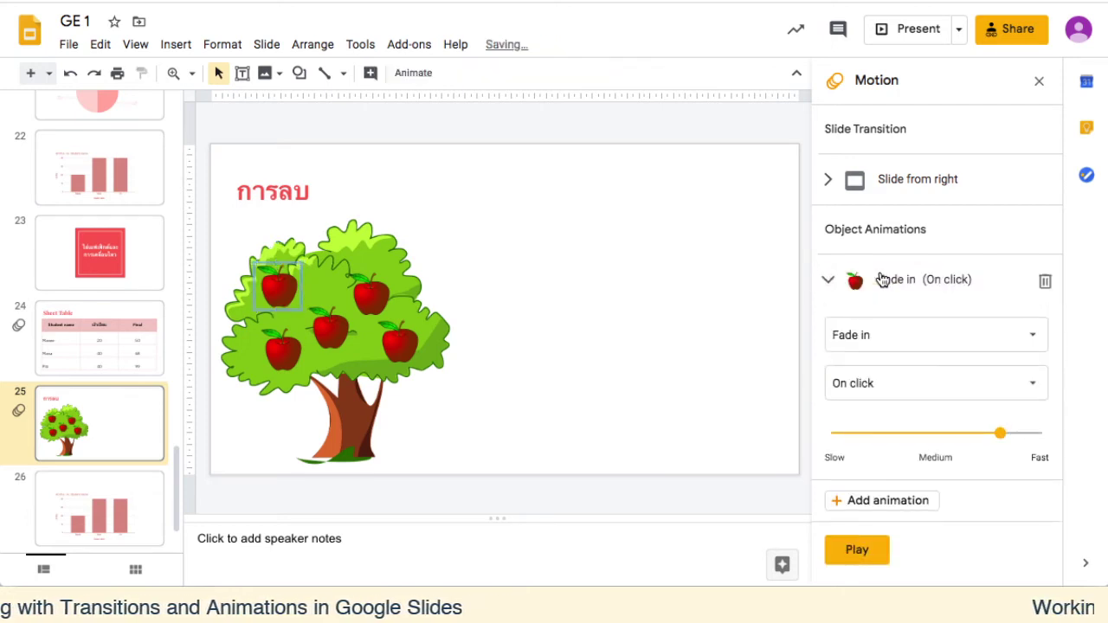
click(933, 340)
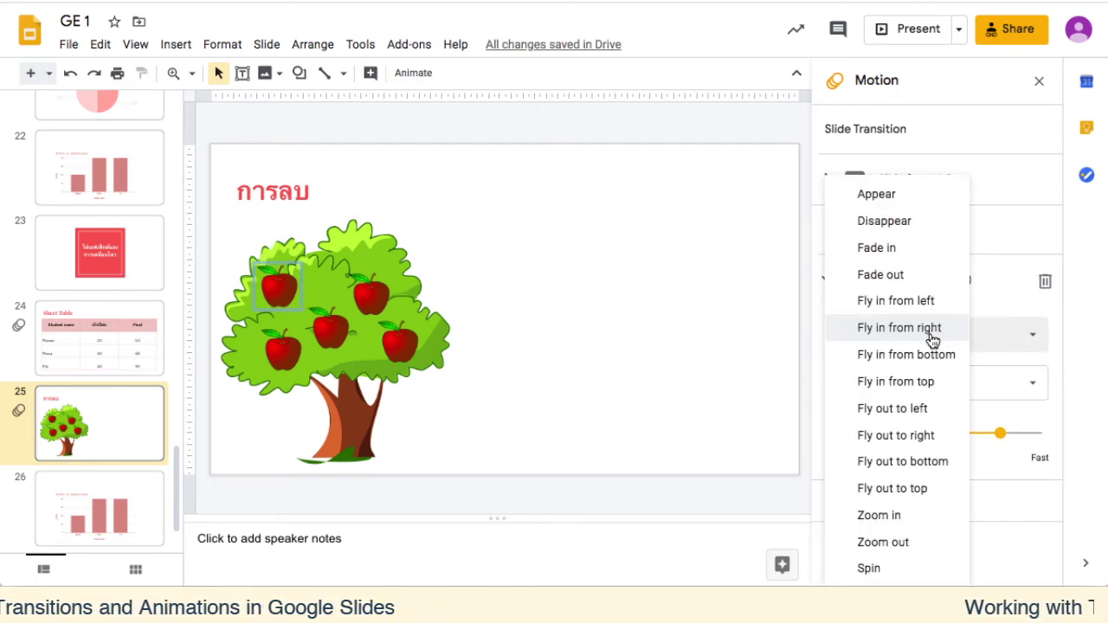
click(893, 223)
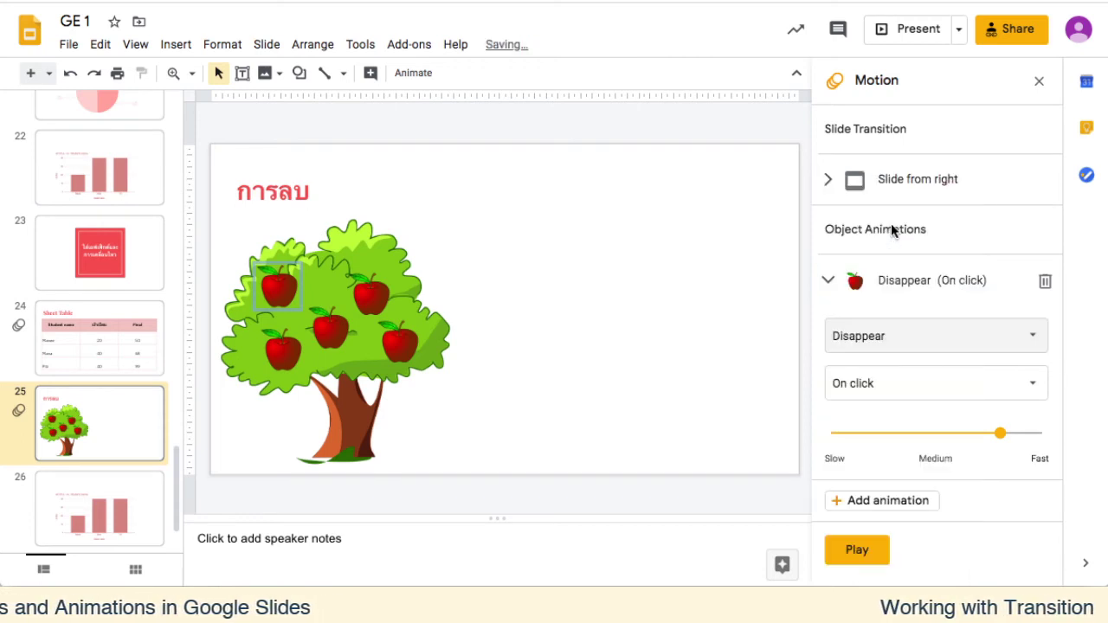
click(849, 391)
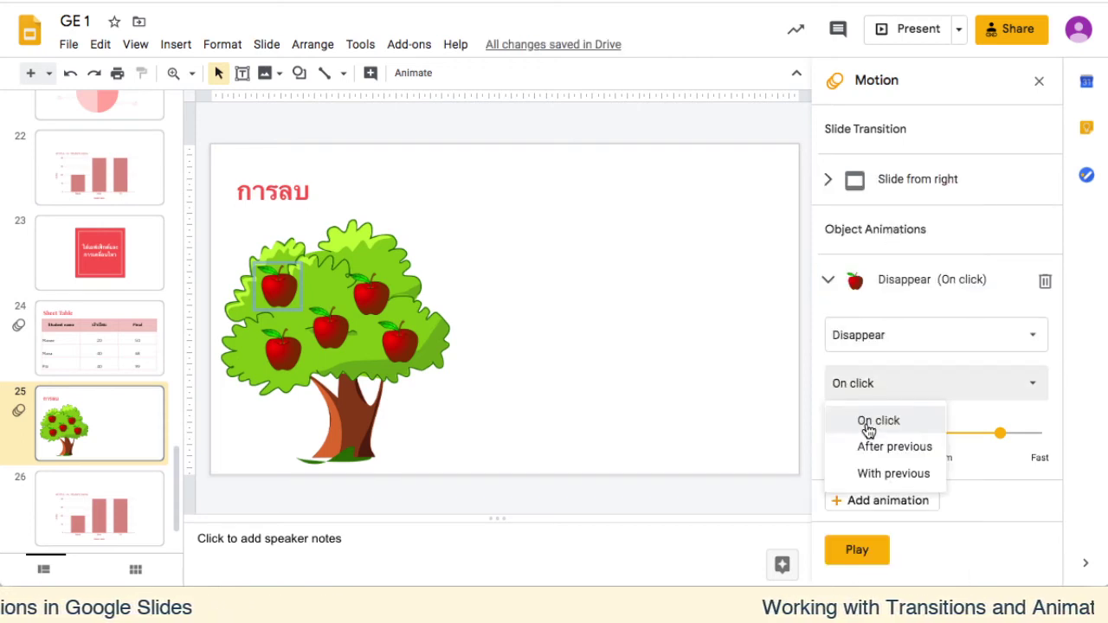
click(868, 425)
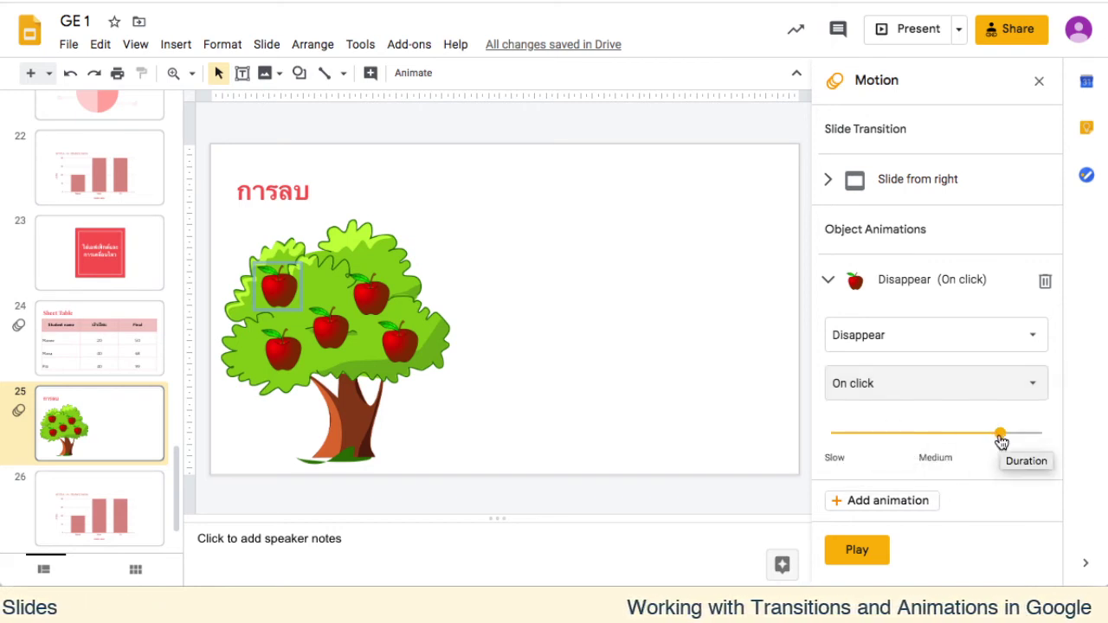
drag(1002, 441, 1023, 441)
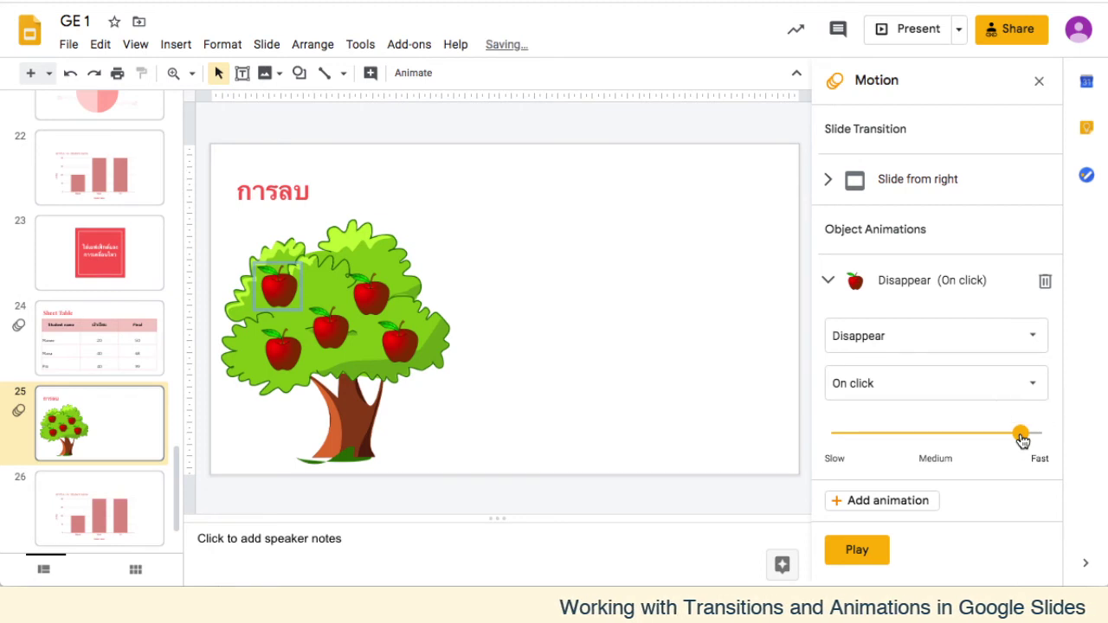
Preview the slide until the top-left apple vanishes, then stop the preview
click(858, 552)
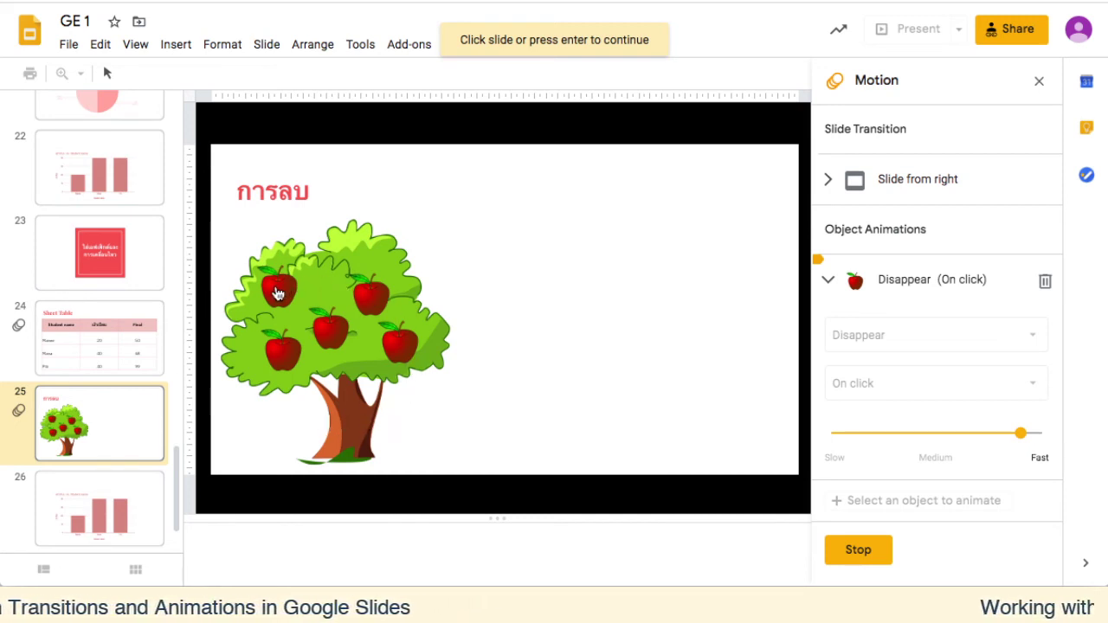
click(278, 294)
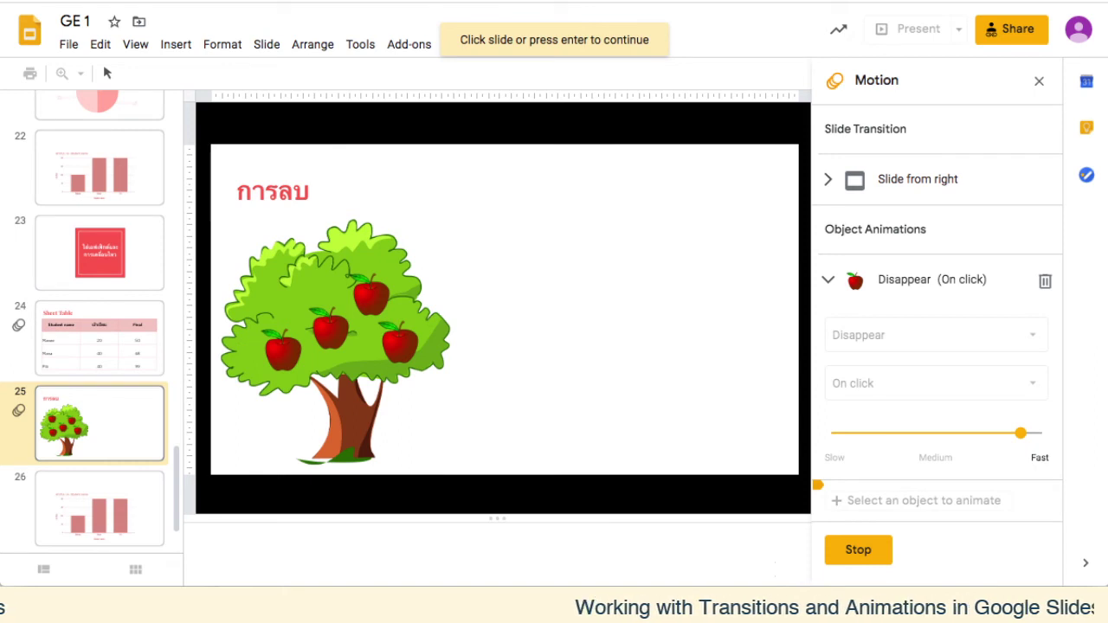
click(854, 554)
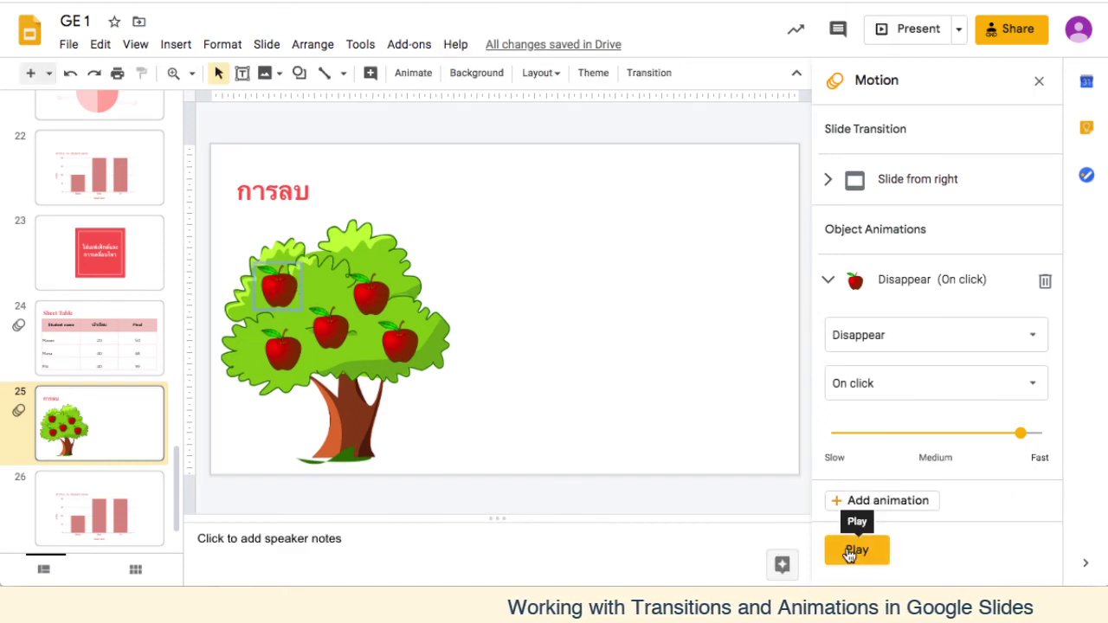
Add Disappear animations to the lower-left apple and the middle apple
click(291, 345)
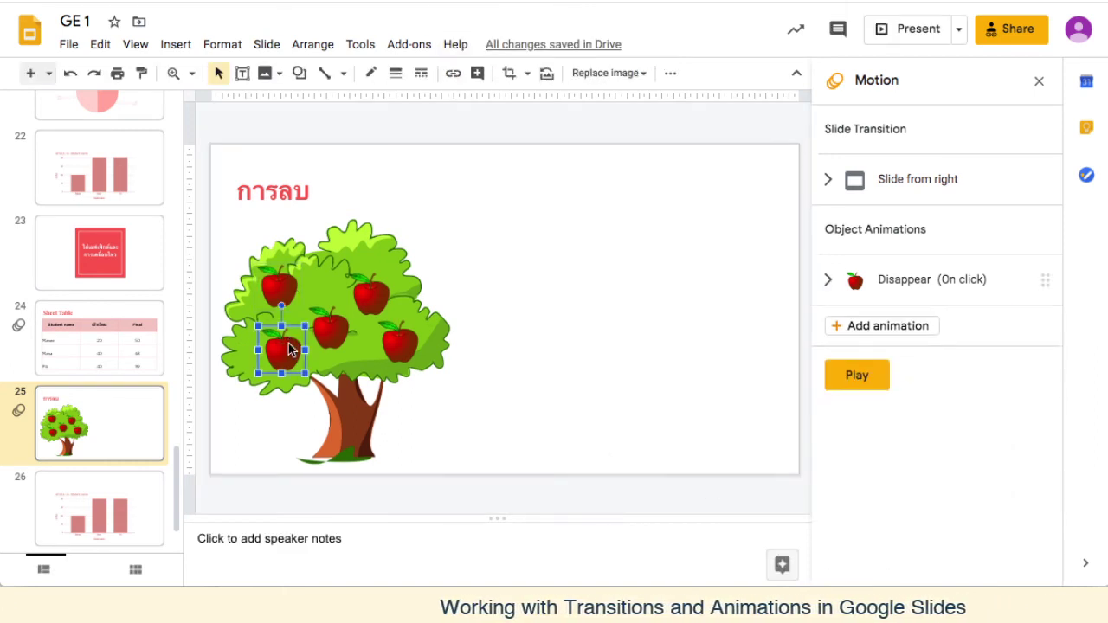
click(900, 328)
click(913, 390)
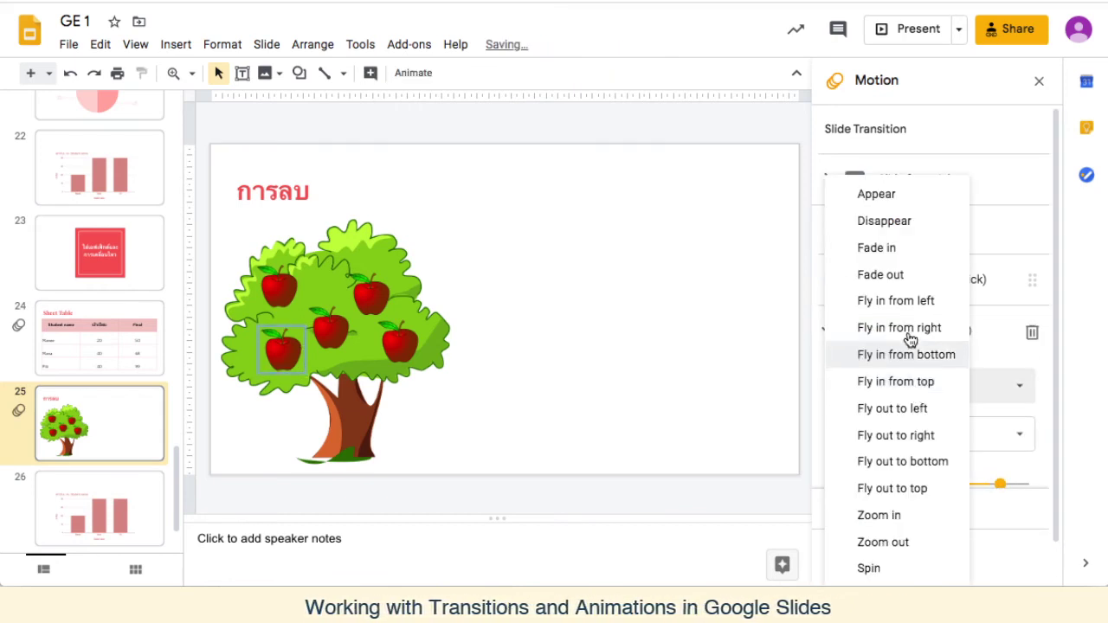
click(896, 227)
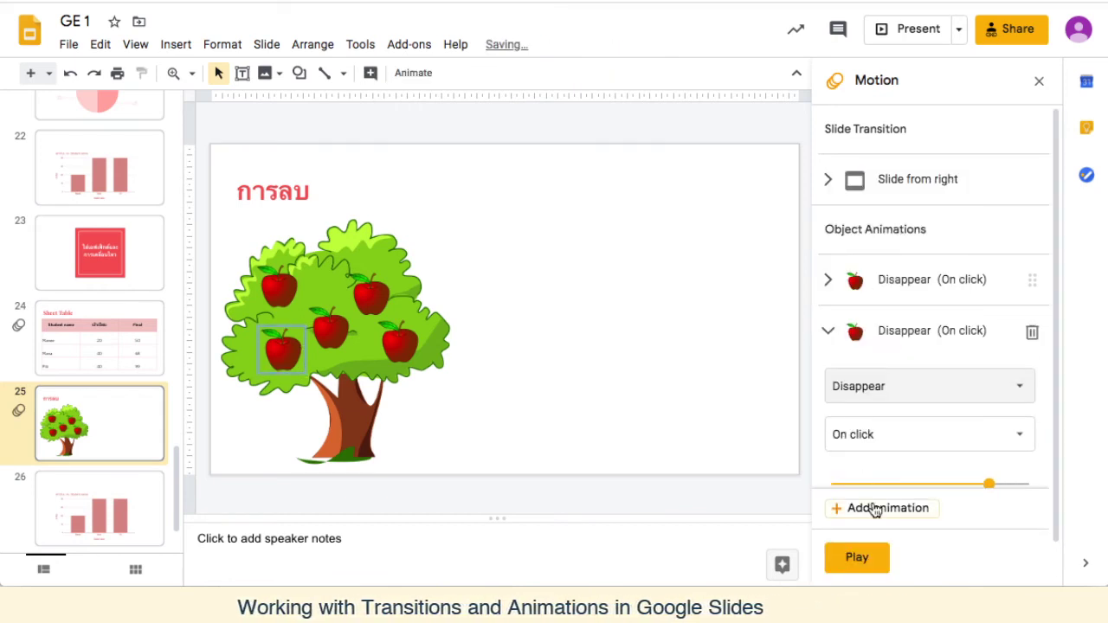
click(332, 331)
click(872, 380)
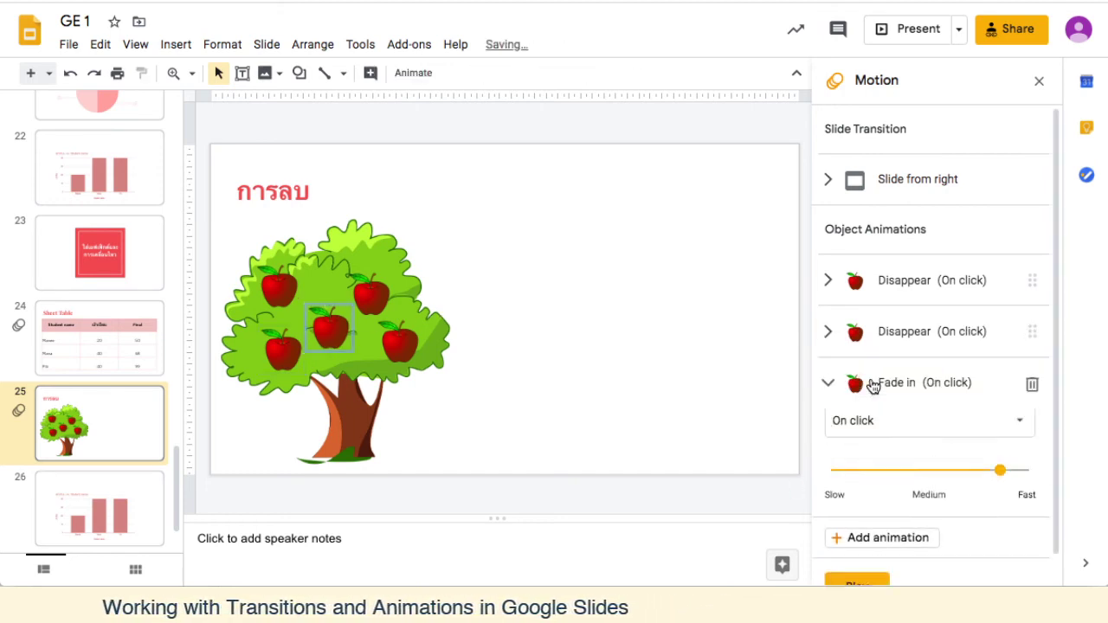
click(898, 437)
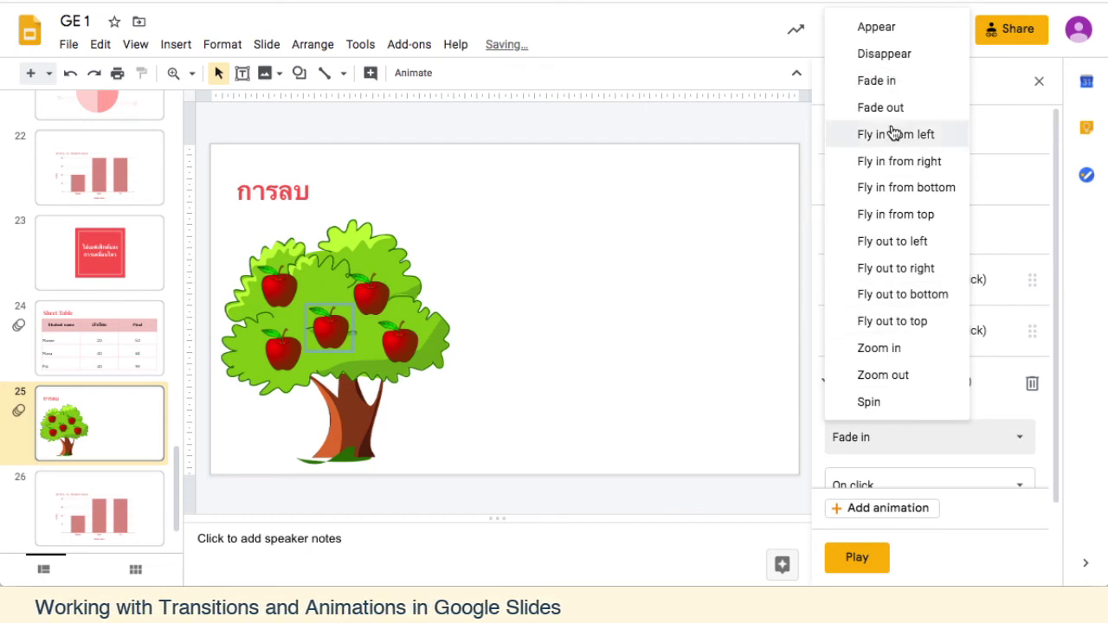
click(892, 54)
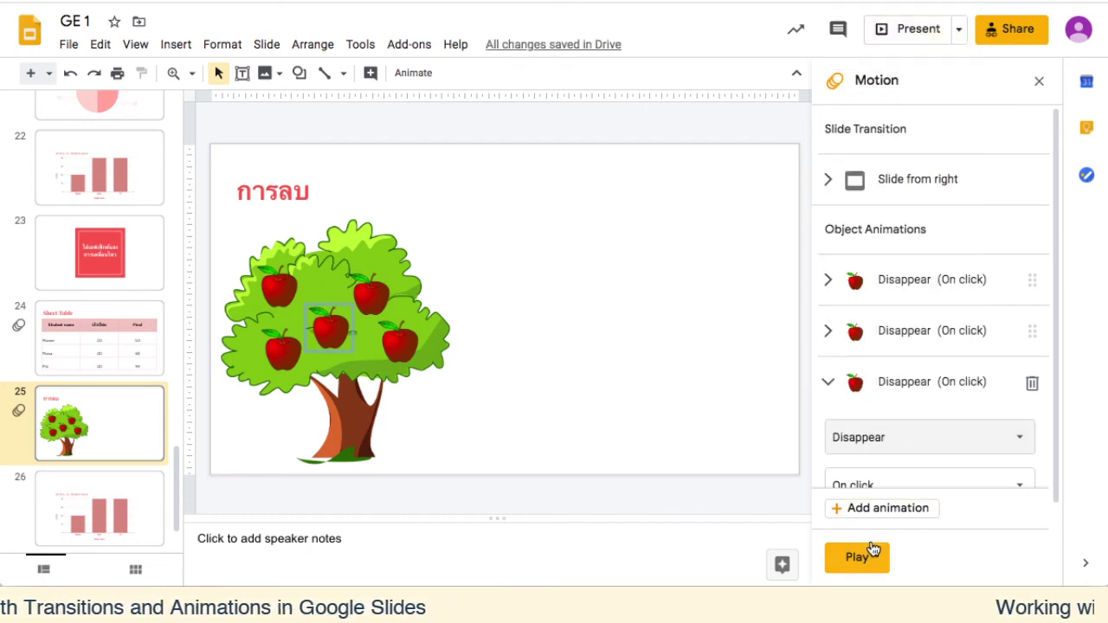
Add Disappear animations to the upper-right and lower-right apples, then deselect to view all five
click(369, 295)
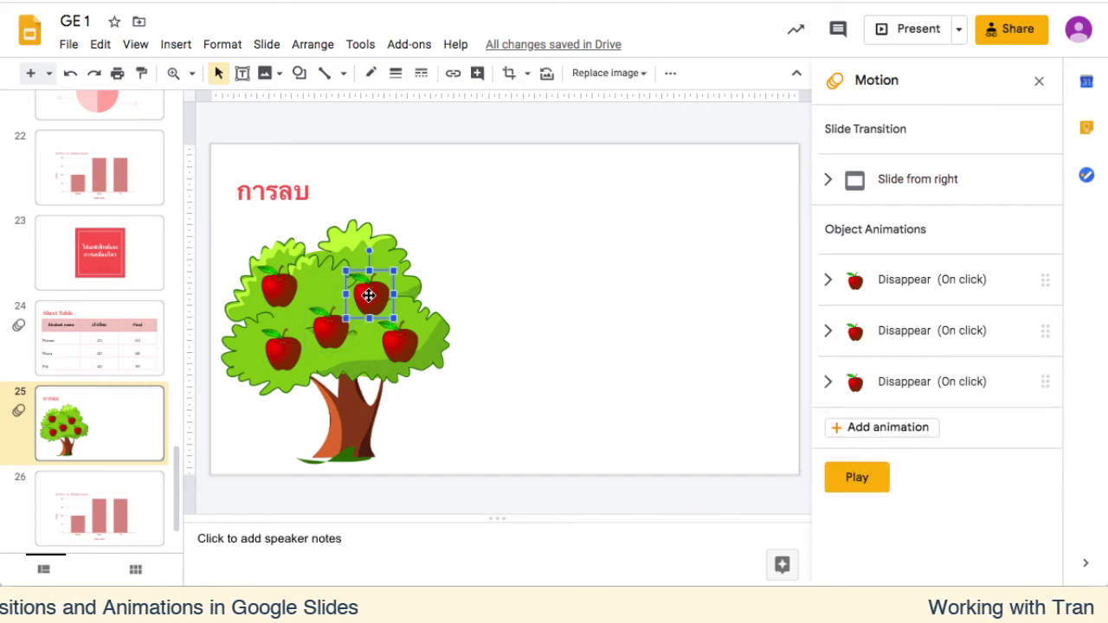
click(882, 428)
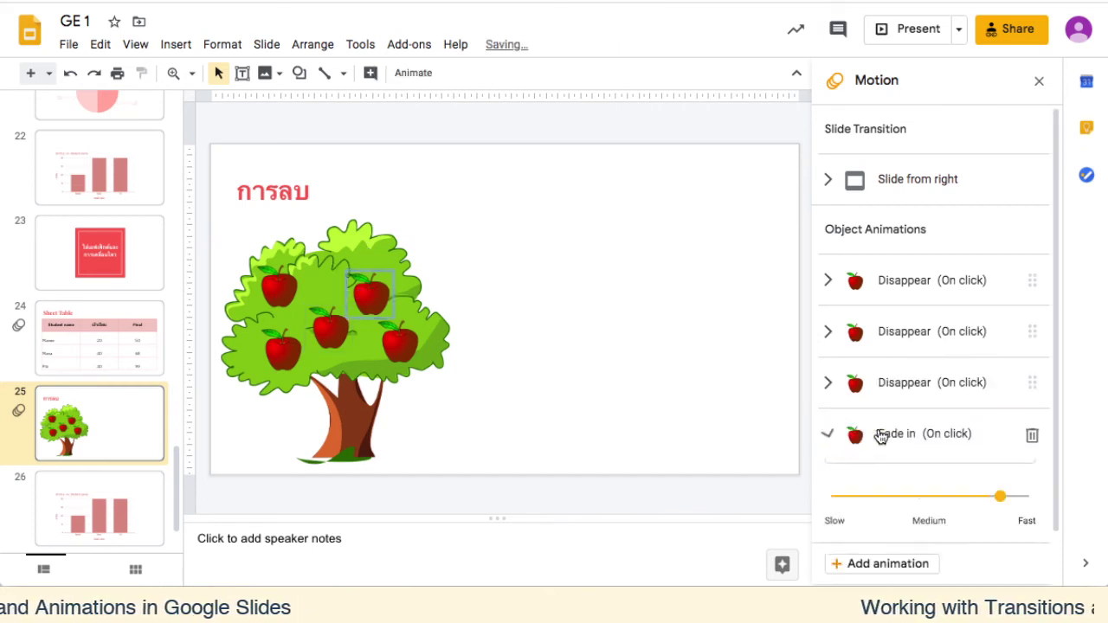
click(899, 487)
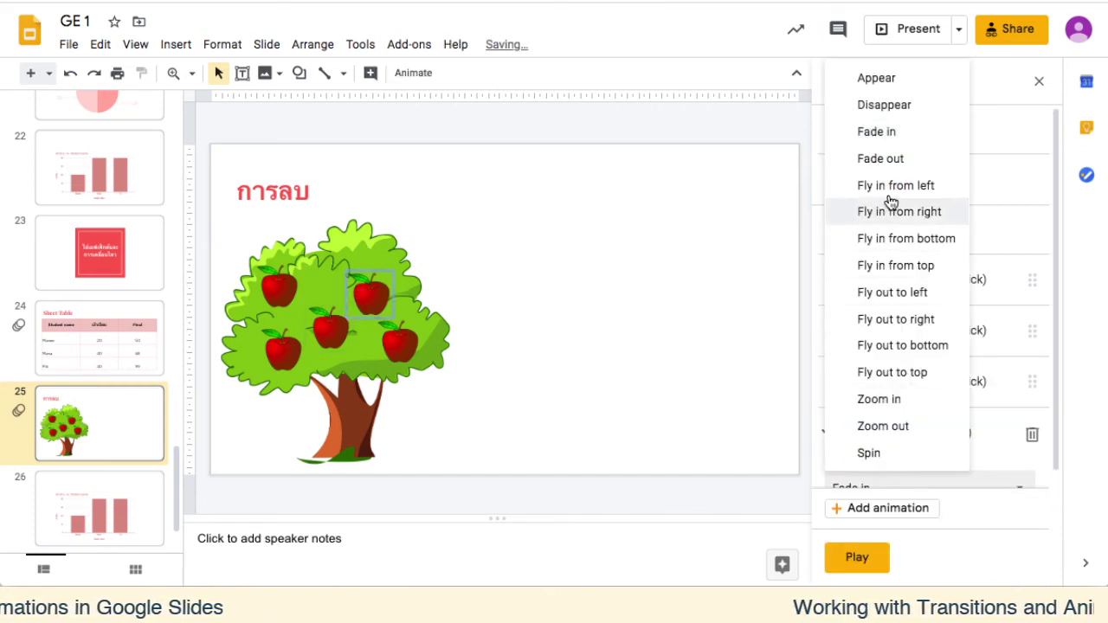
click(880, 106)
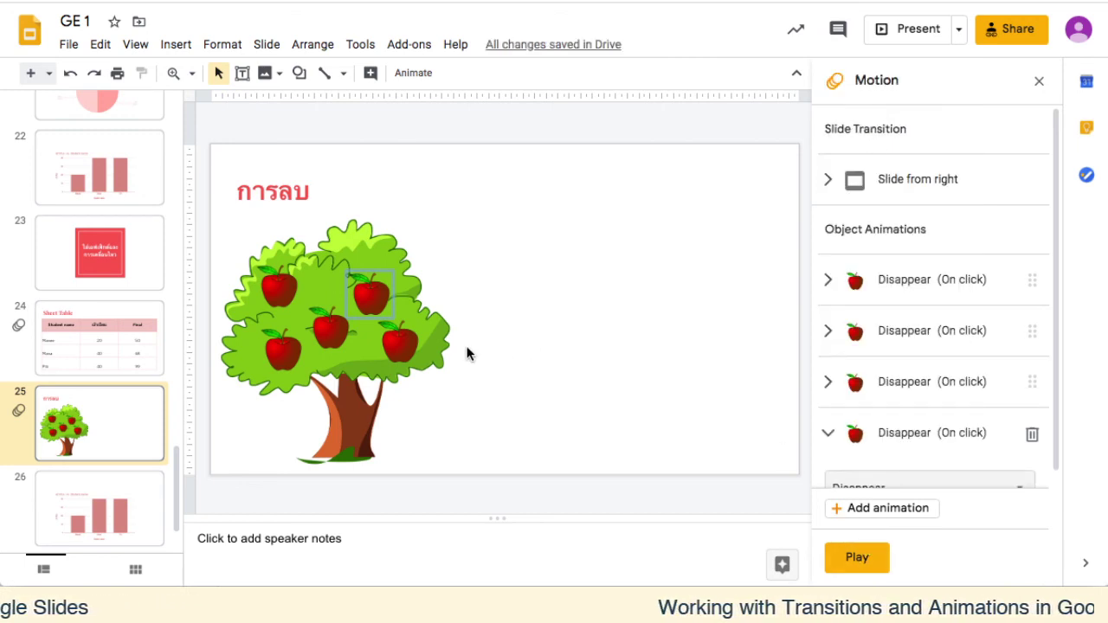
click(395, 343)
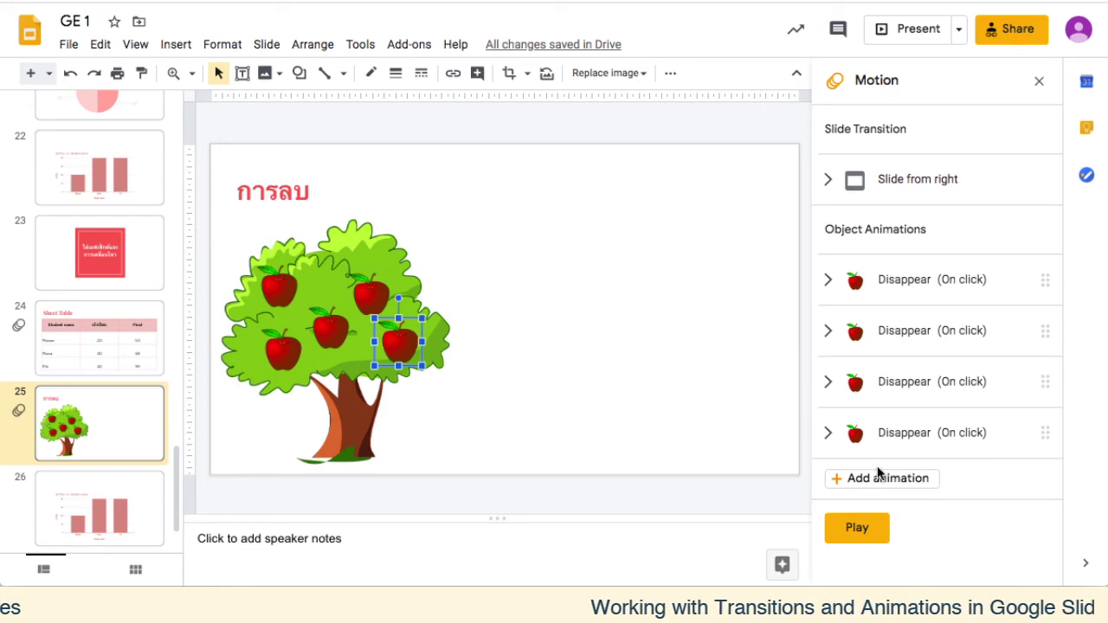
click(881, 478)
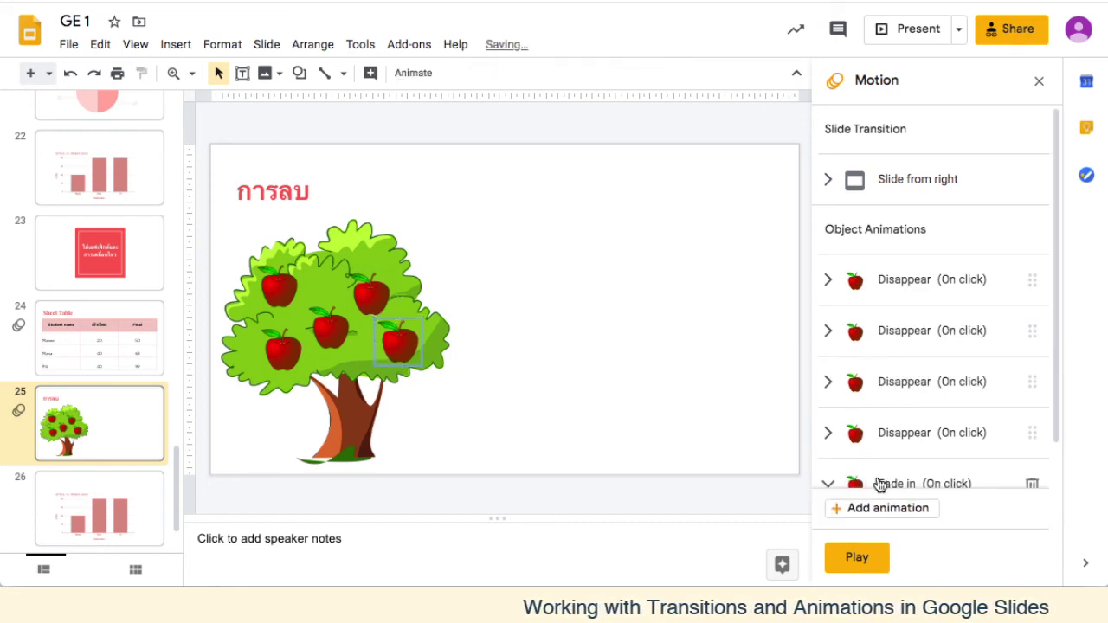
click(918, 342)
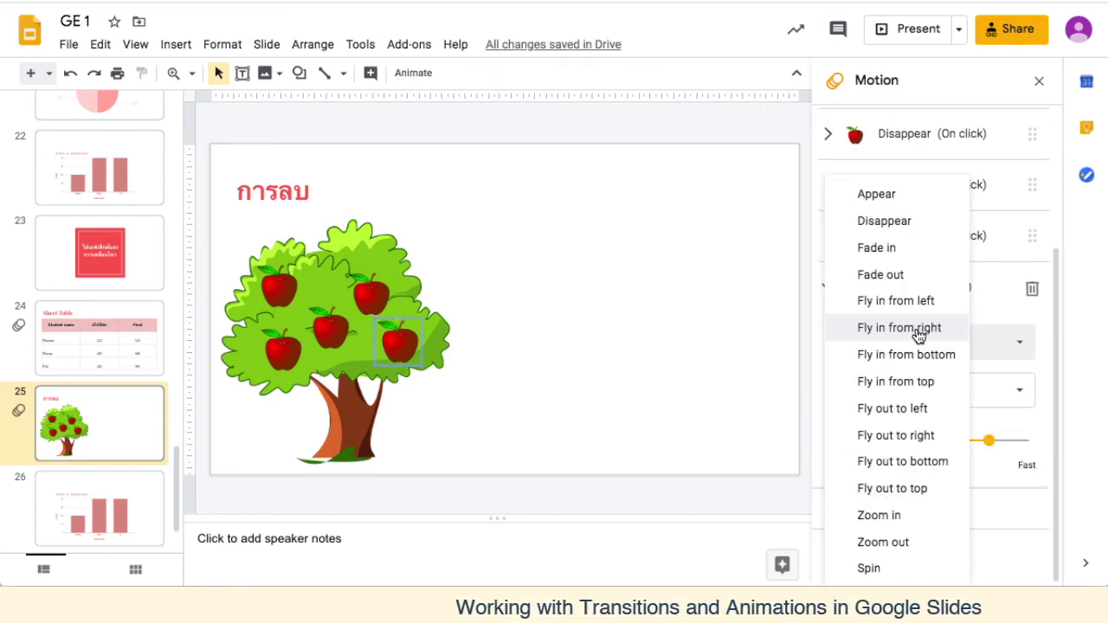
click(893, 218)
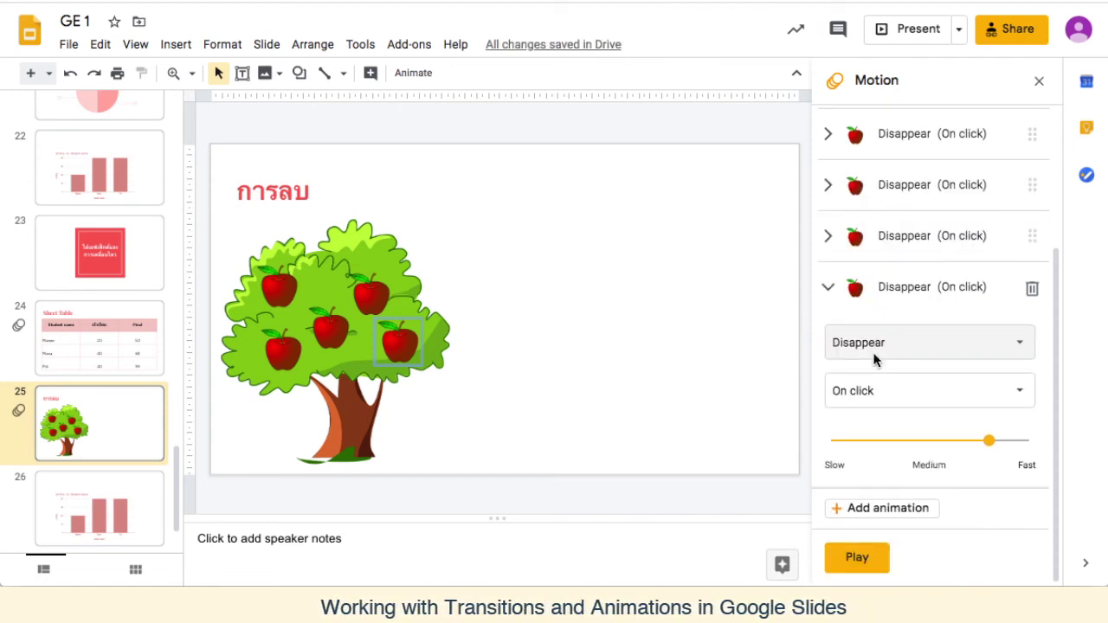
click(657, 472)
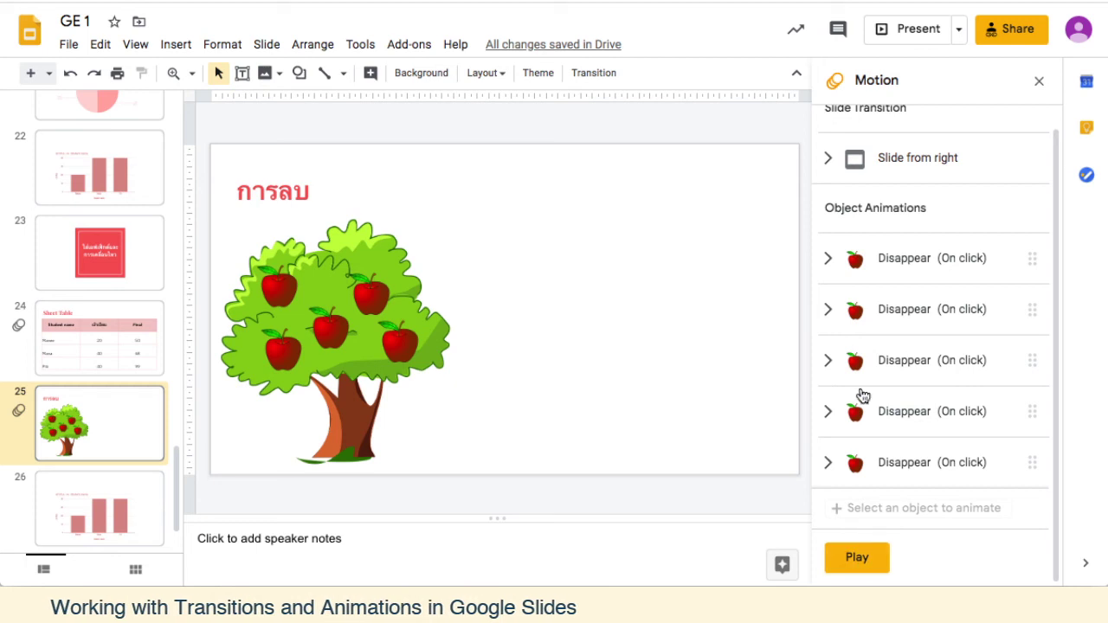
click(850, 567)
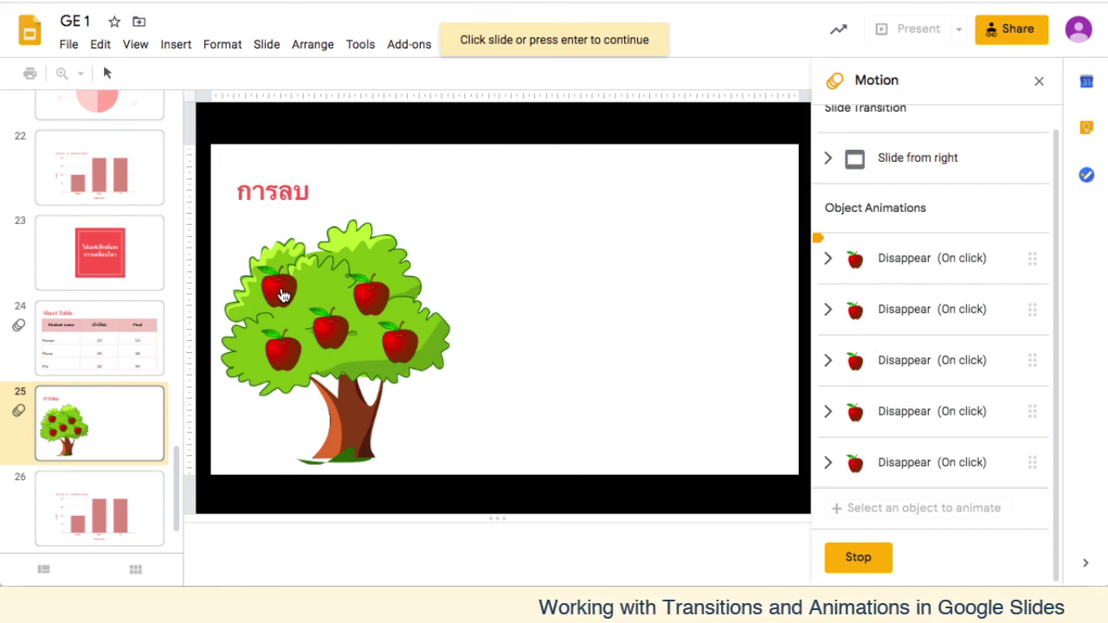
click(282, 296)
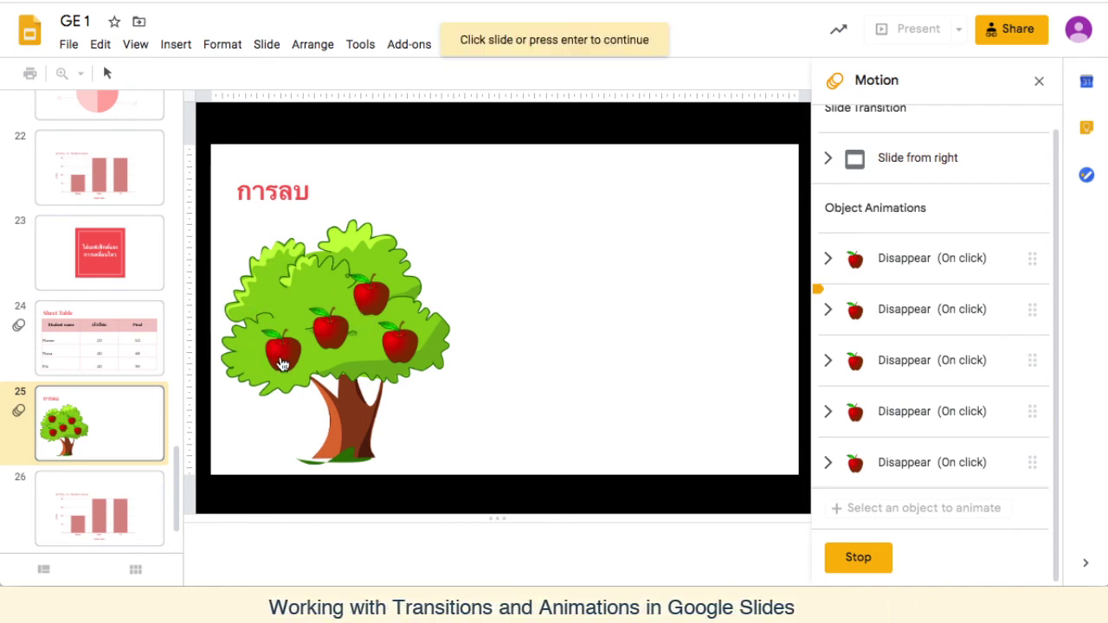
click(283, 362)
click(283, 362)
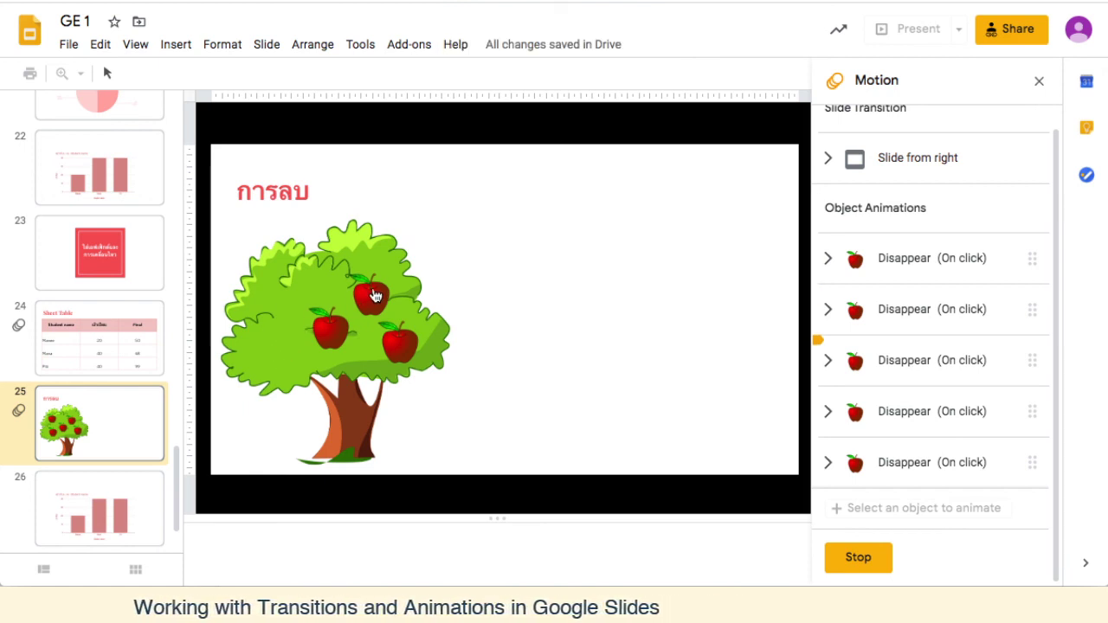
click(378, 297)
click(377, 297)
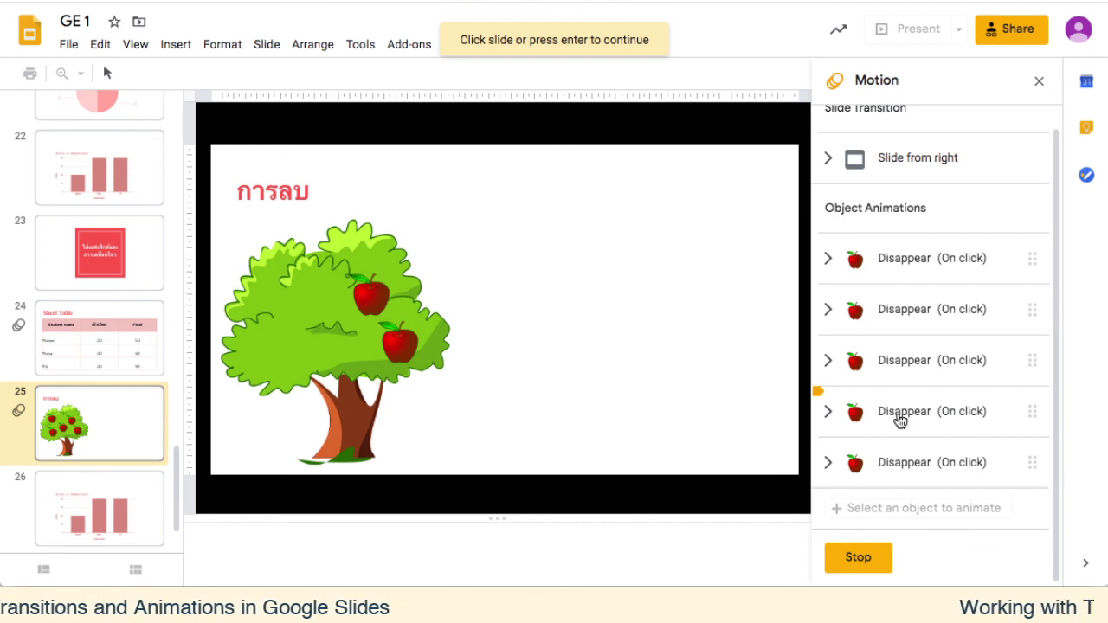
click(856, 558)
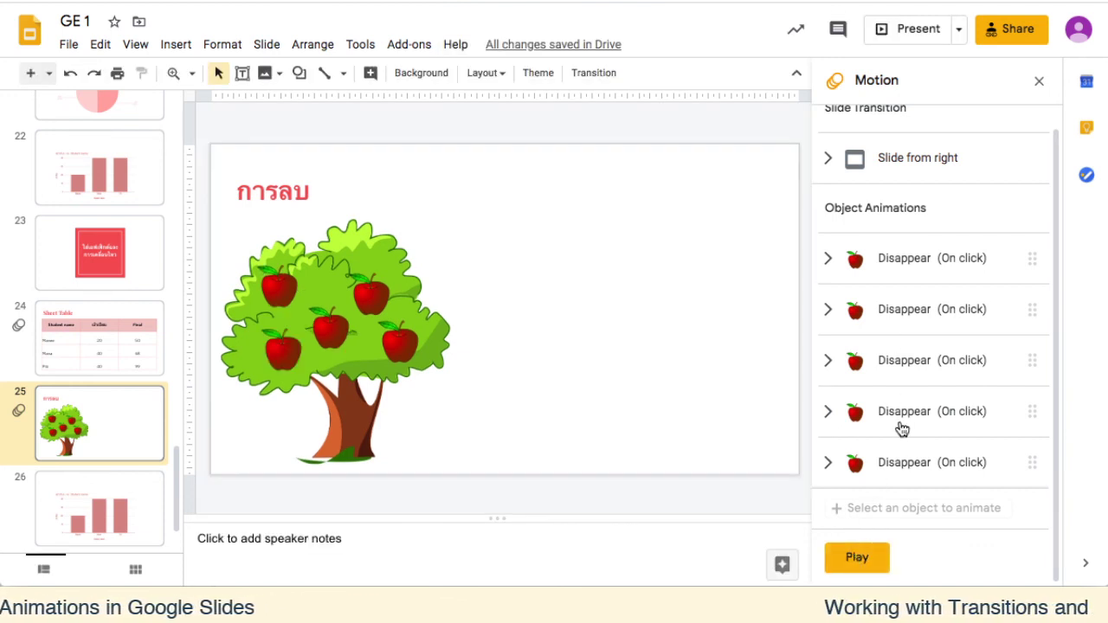
Move the fourth Disappear animation up one place, then preview until all five apples vanish
drag(899, 410, 903, 367)
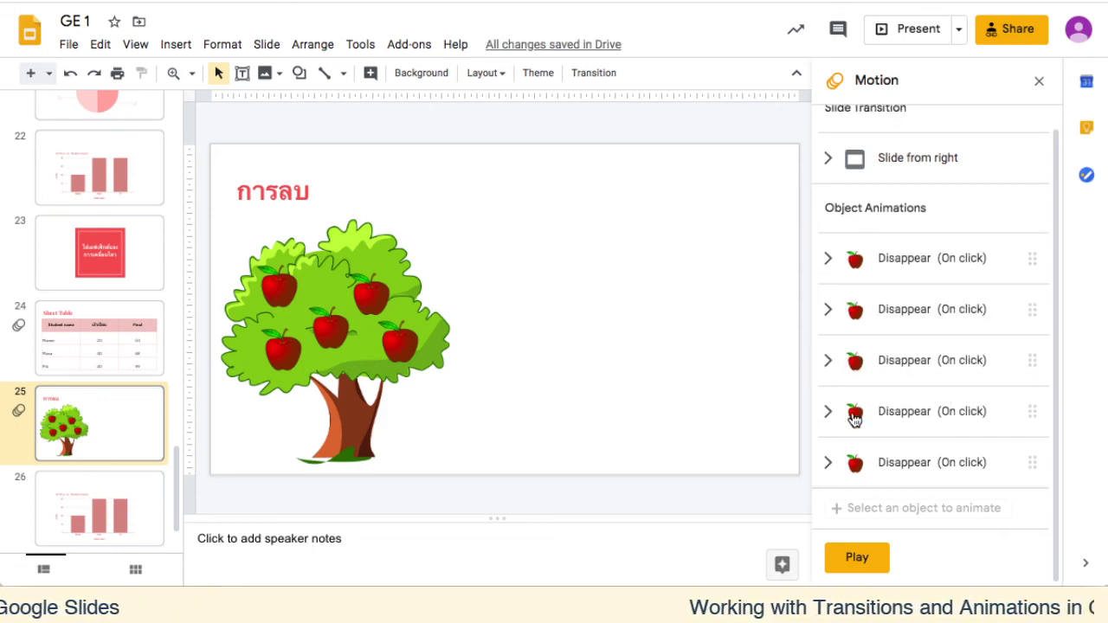
click(855, 559)
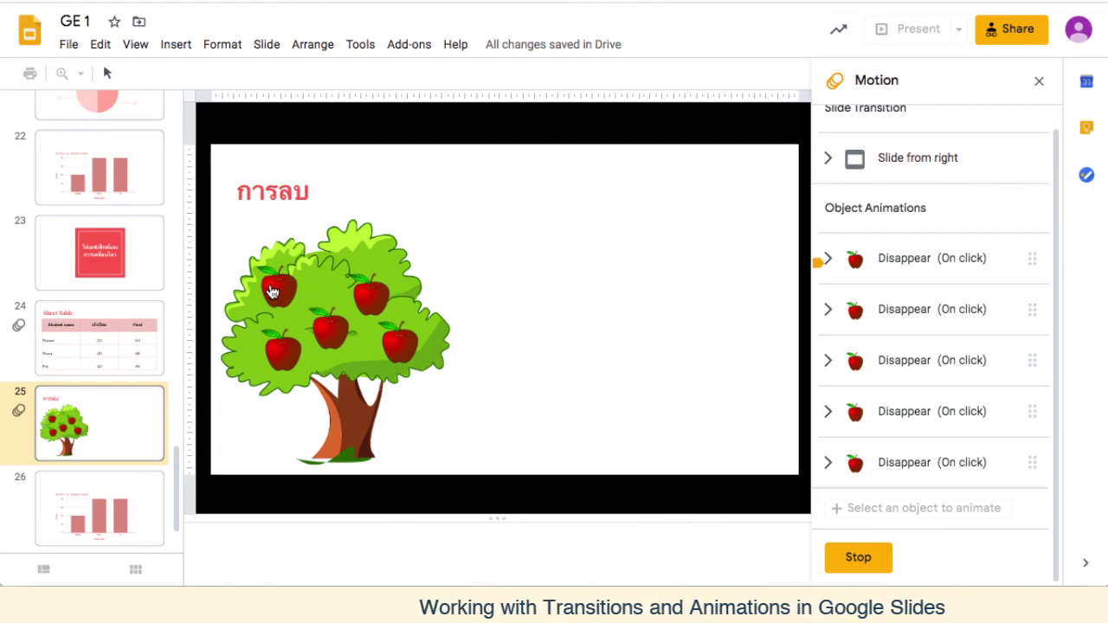
click(272, 292)
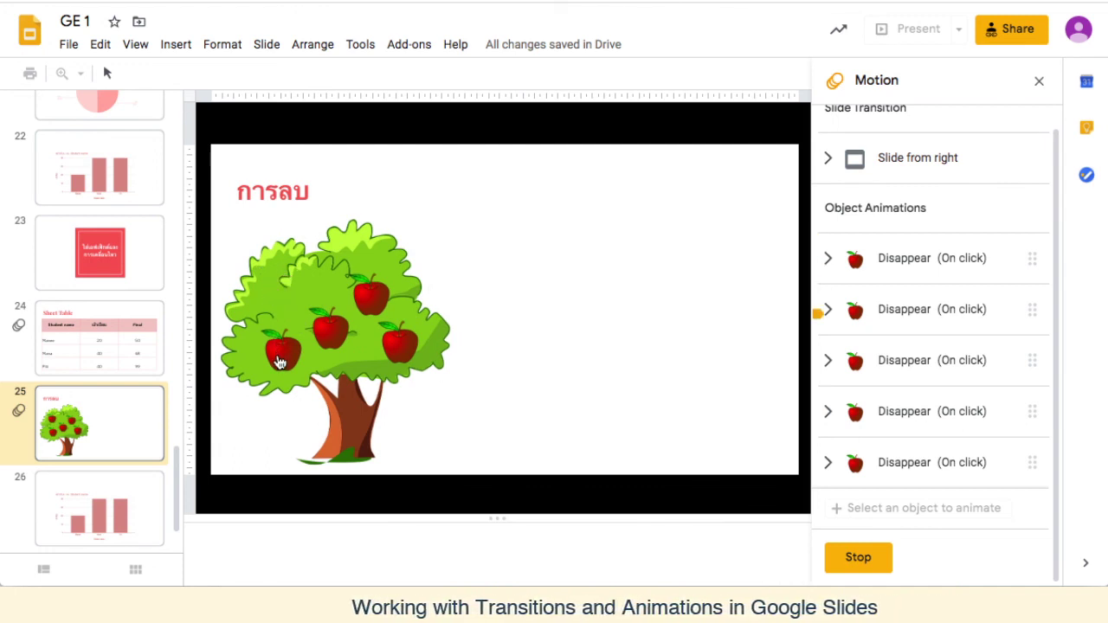
click(278, 362)
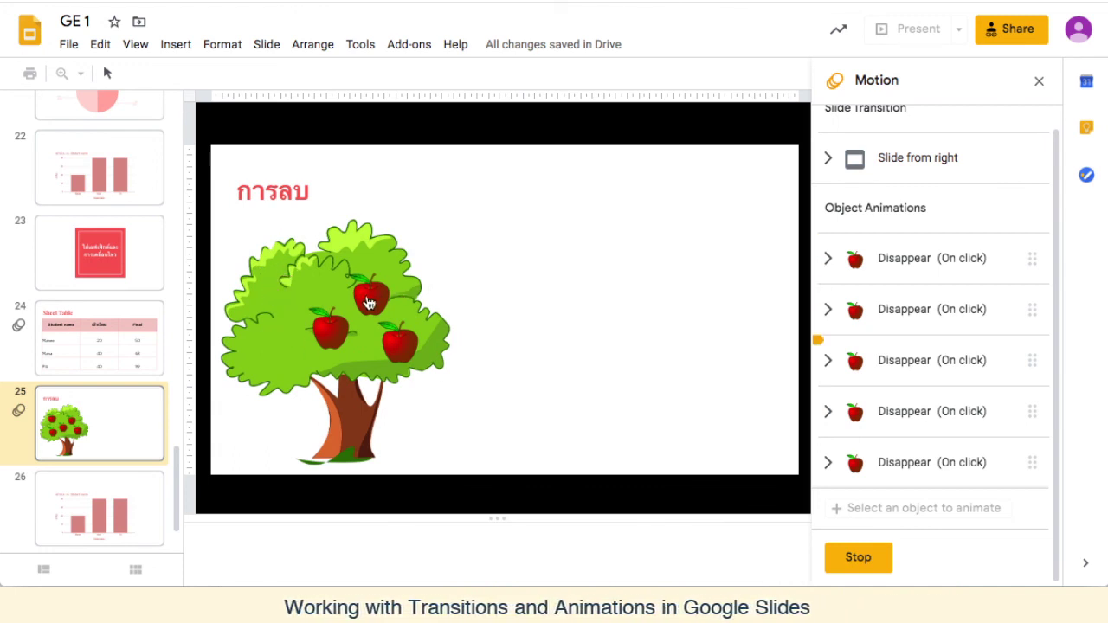
click(368, 301)
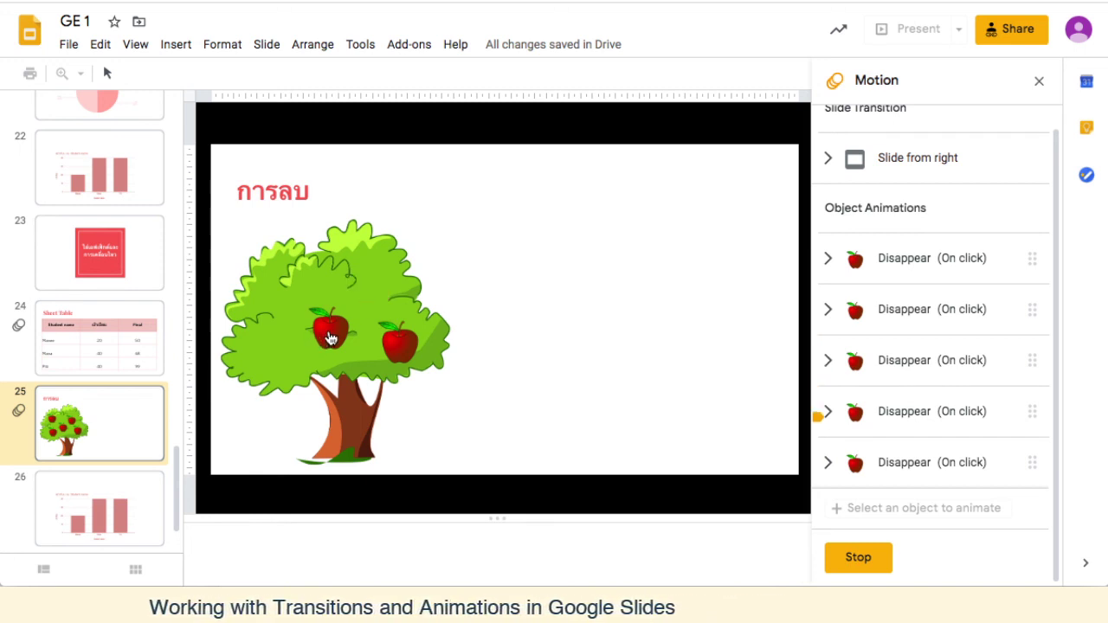
click(330, 338)
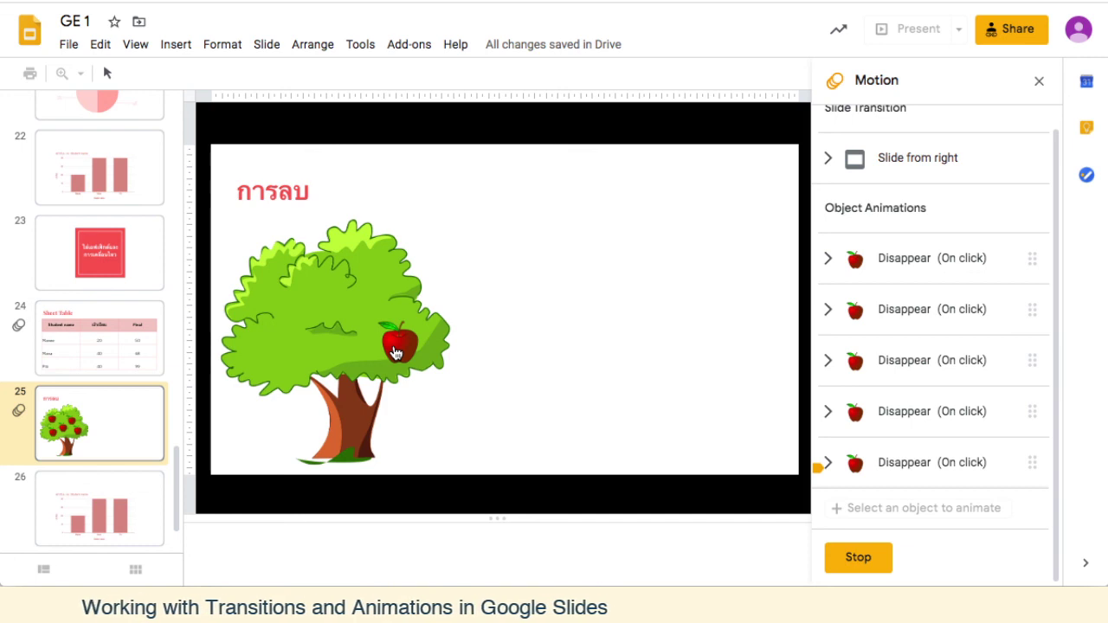
click(395, 353)
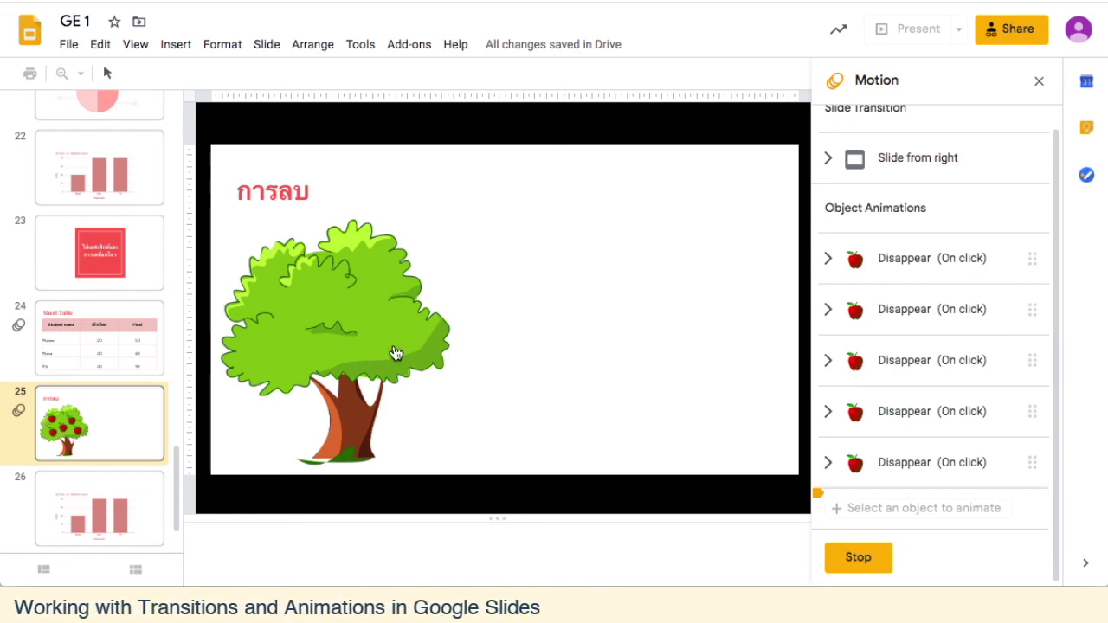
click(395, 352)
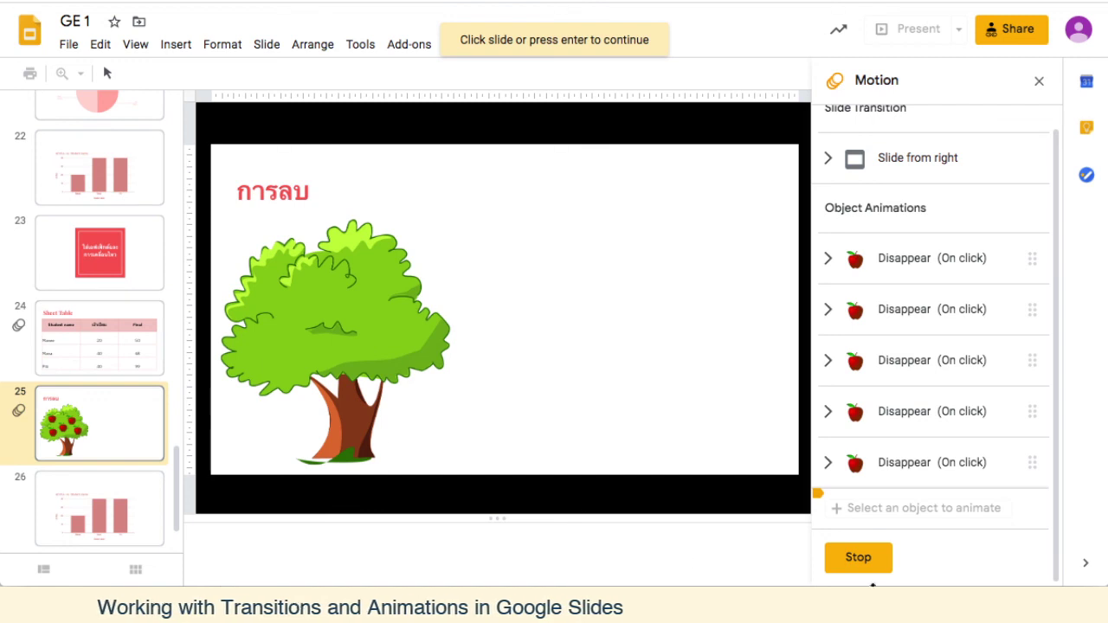
click(873, 563)
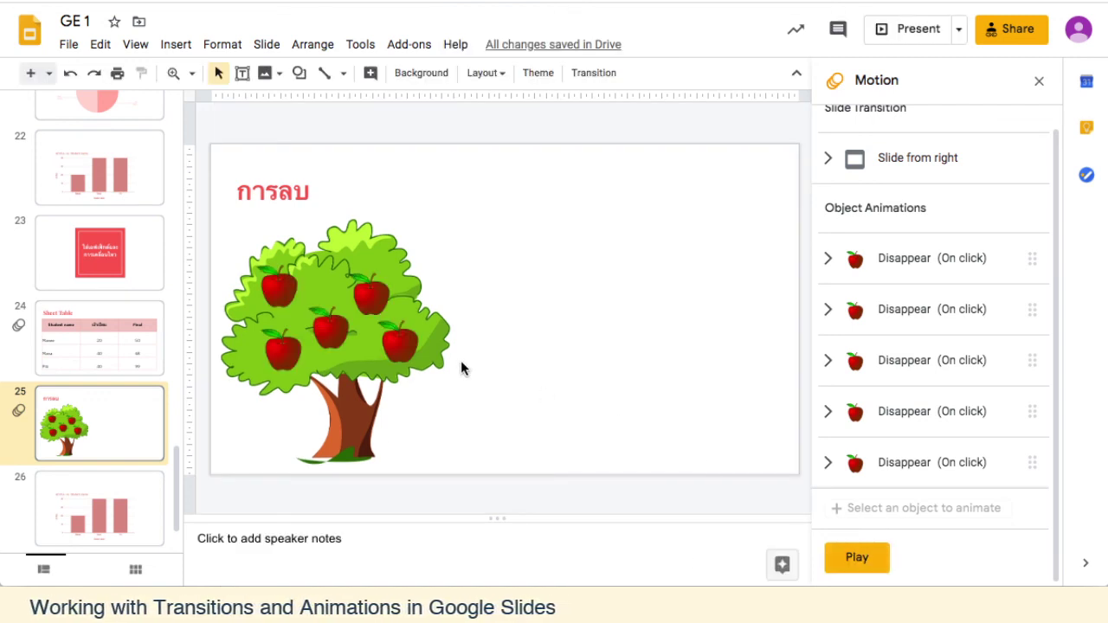